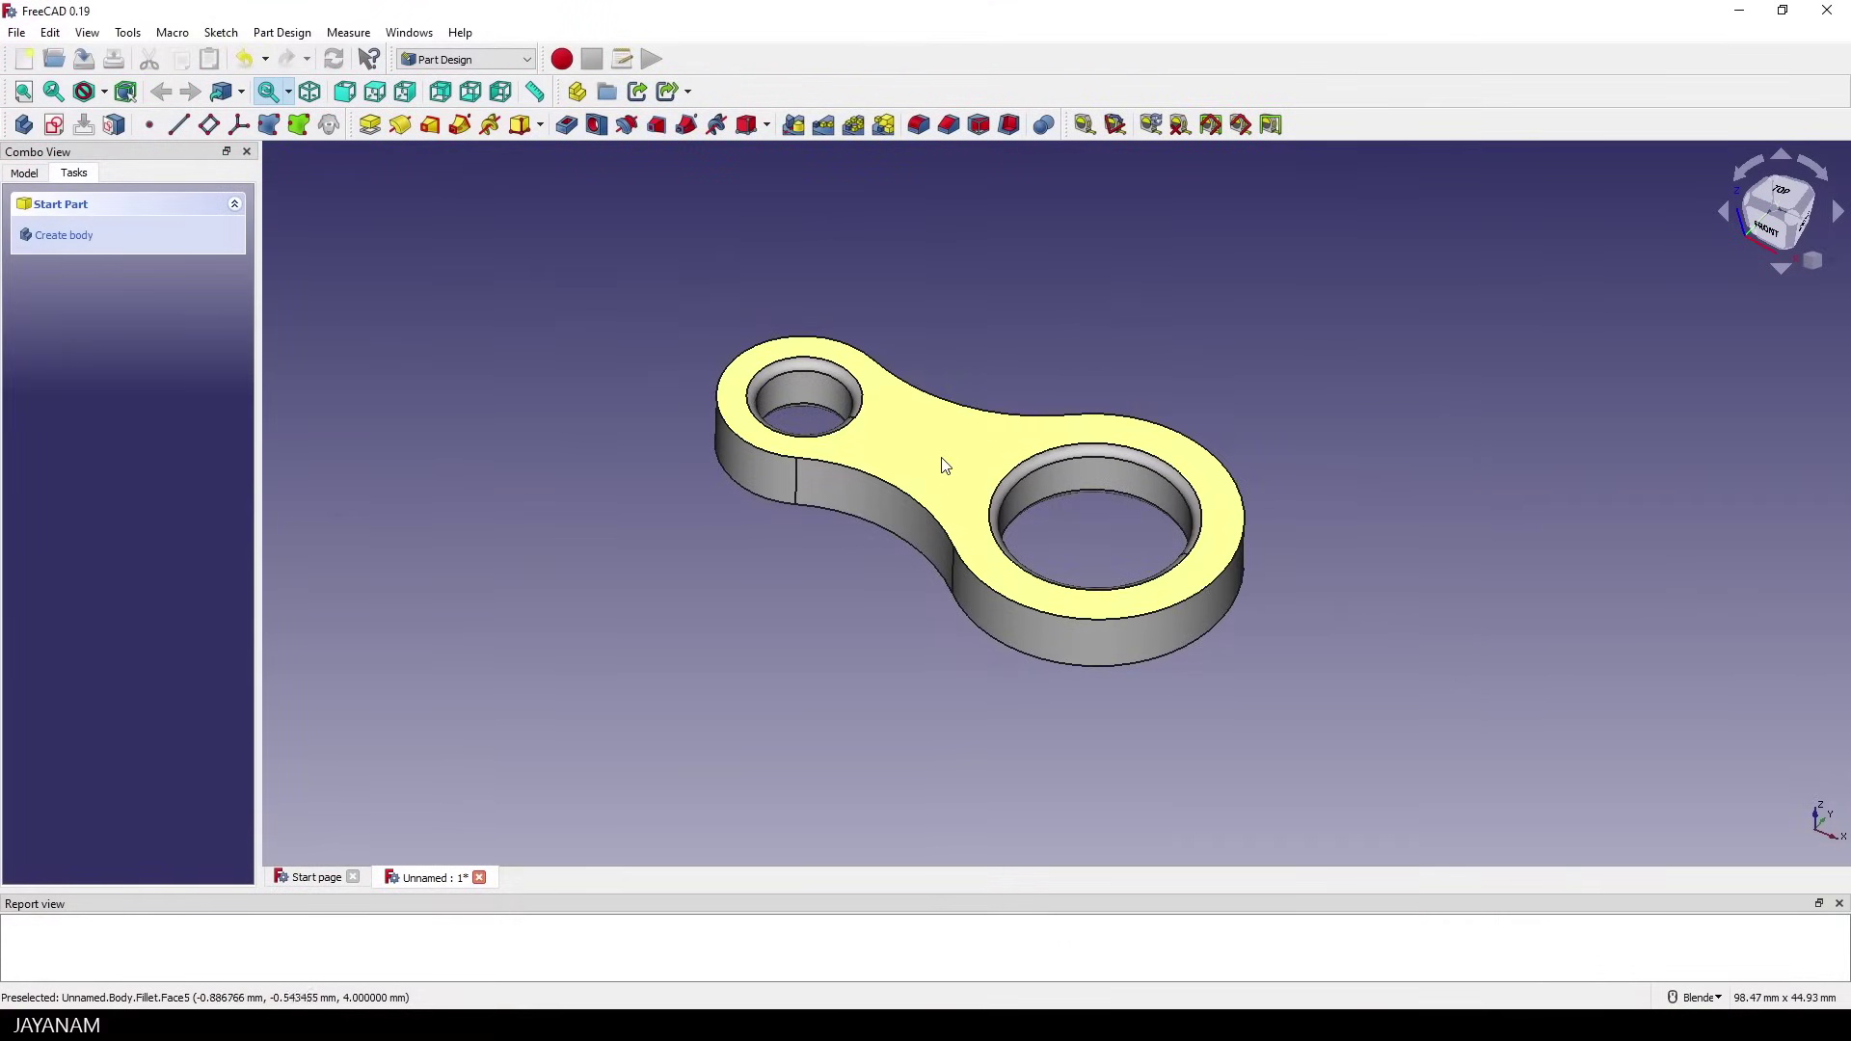
- Orbit the finished bone-shaped plate to view it from another angle
middle_click_drag(945, 466, 888, 454)
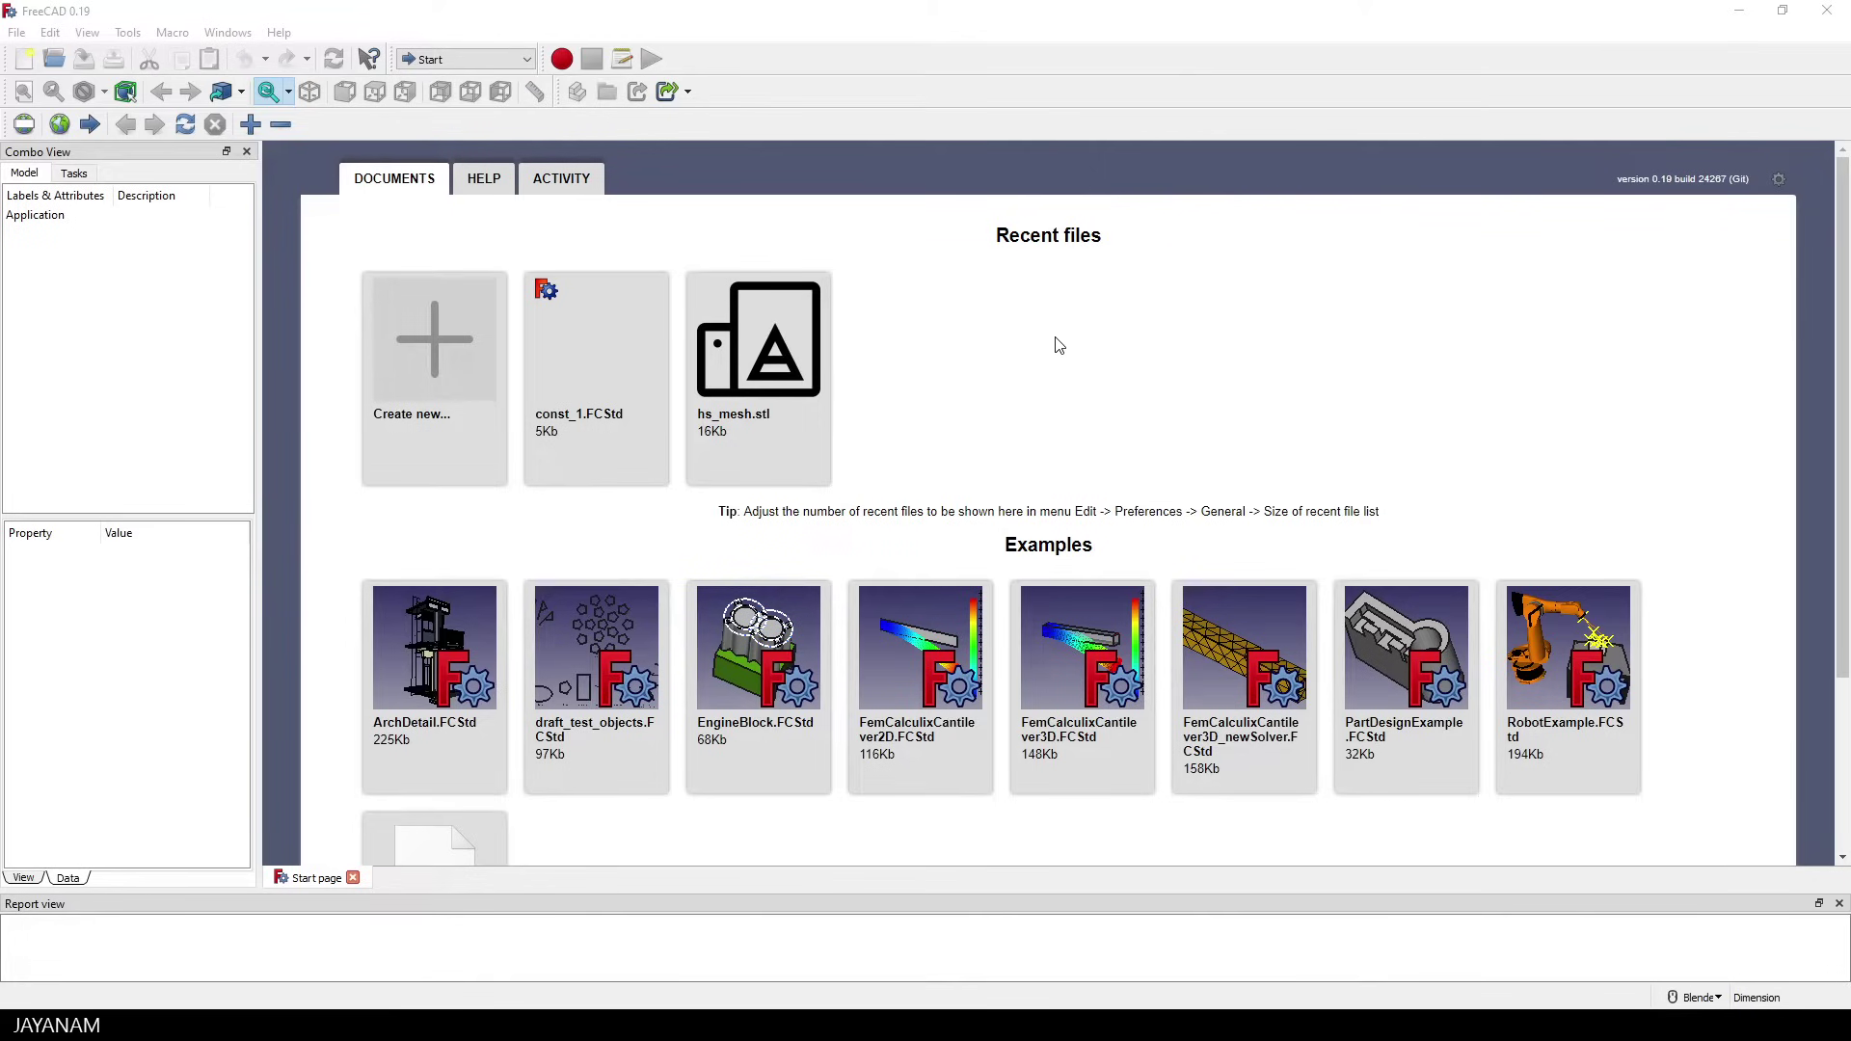
- Switch to the Part Design workbench and create a new document holding an empty body
left_click(474, 62)
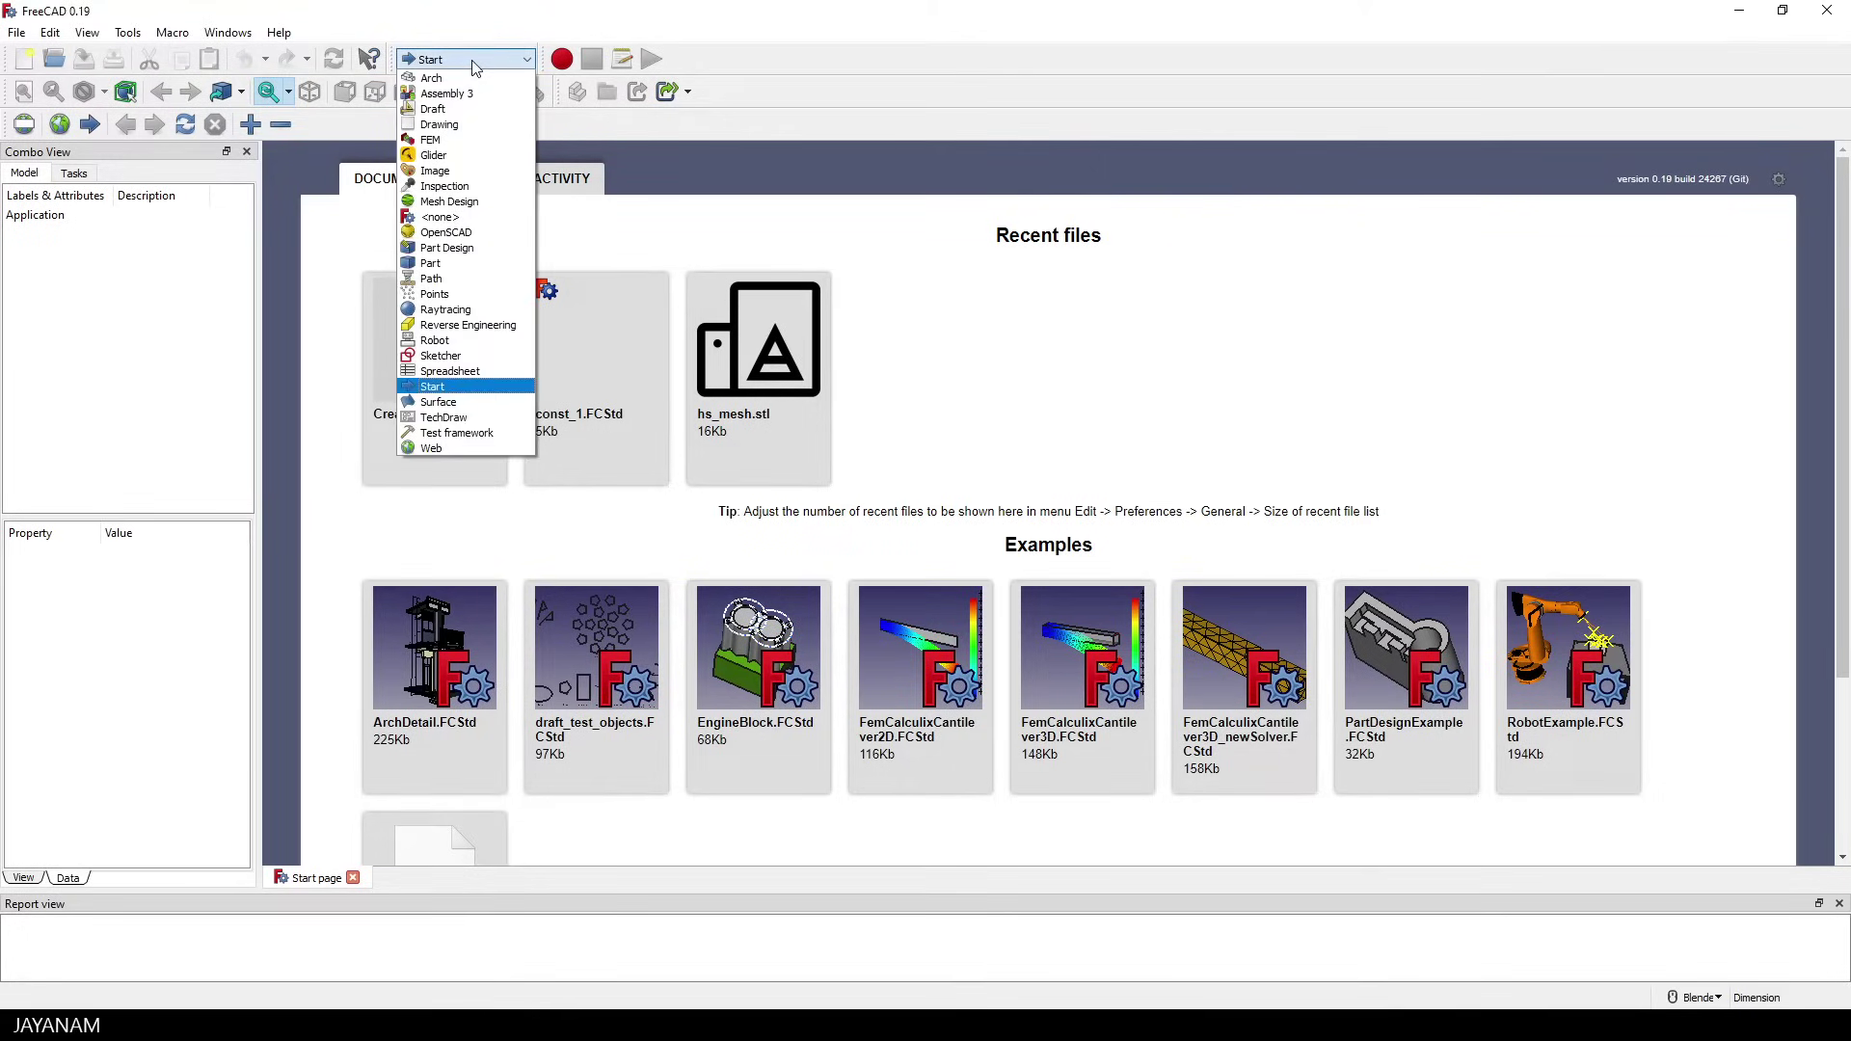
left_click(472, 249)
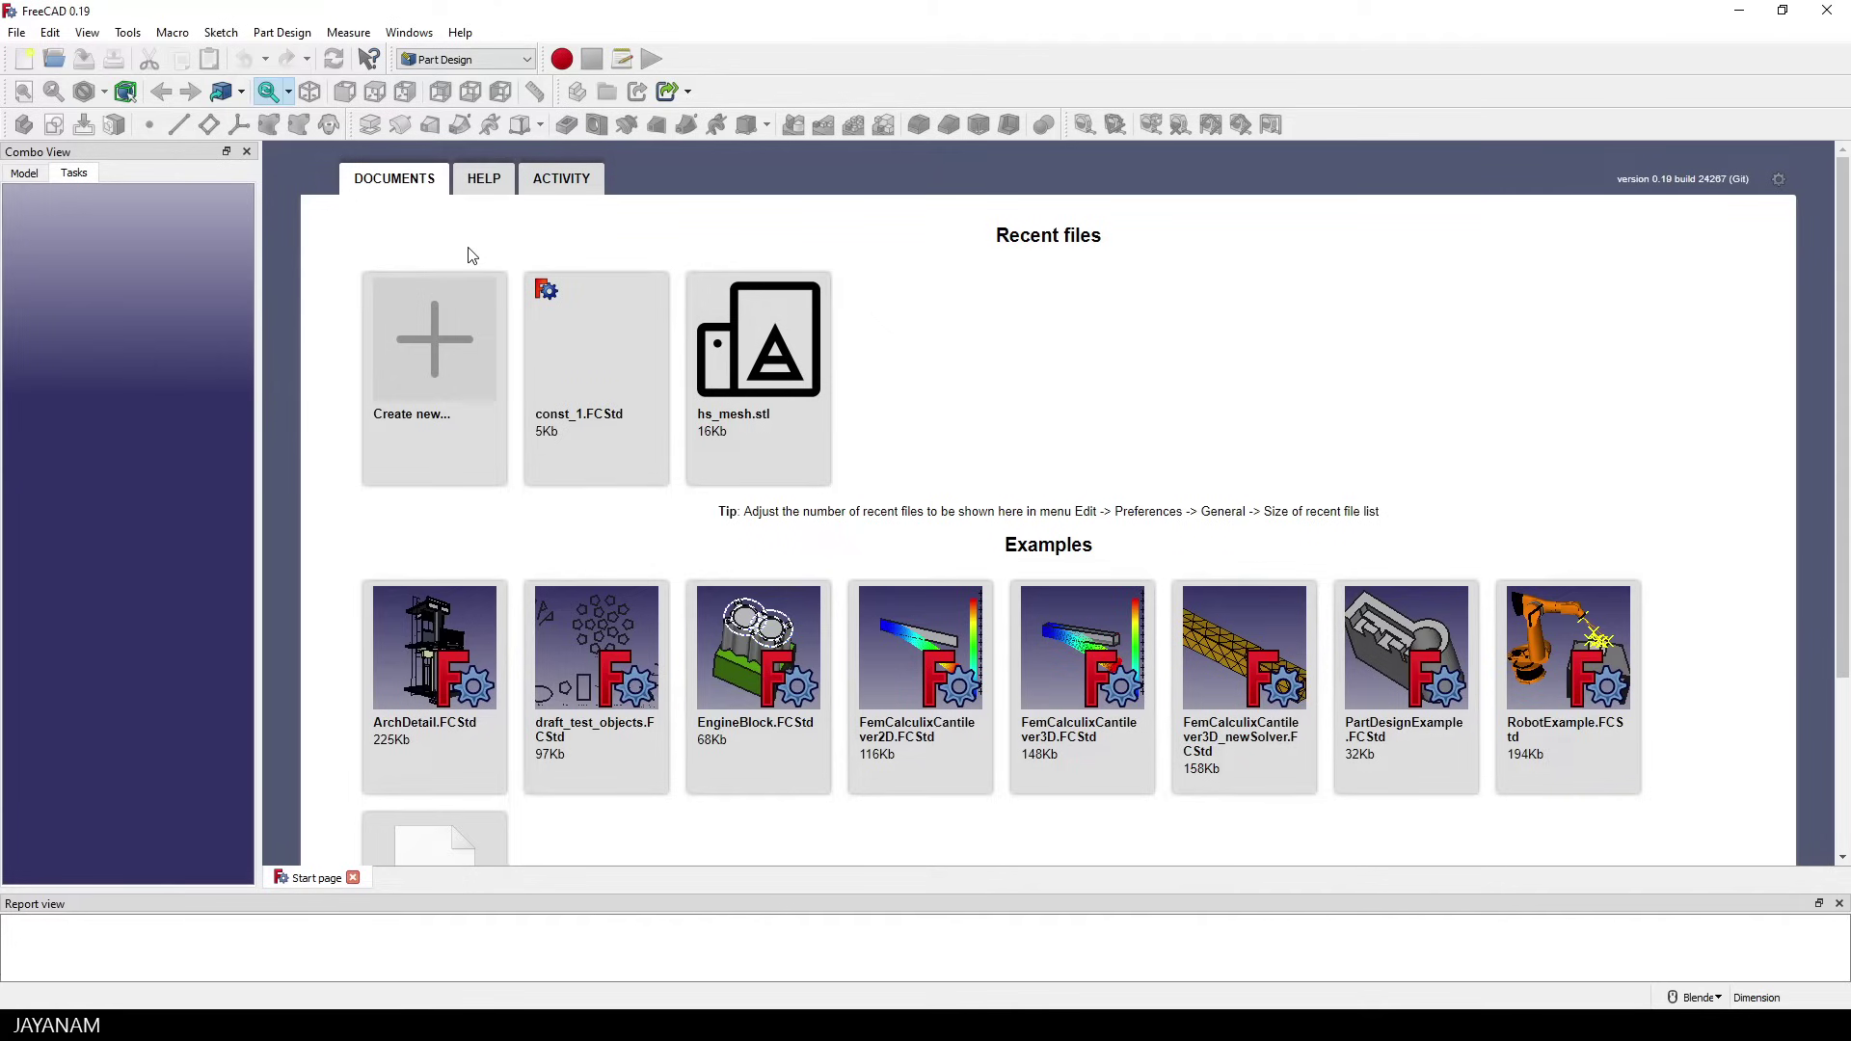
left_click(436, 342)
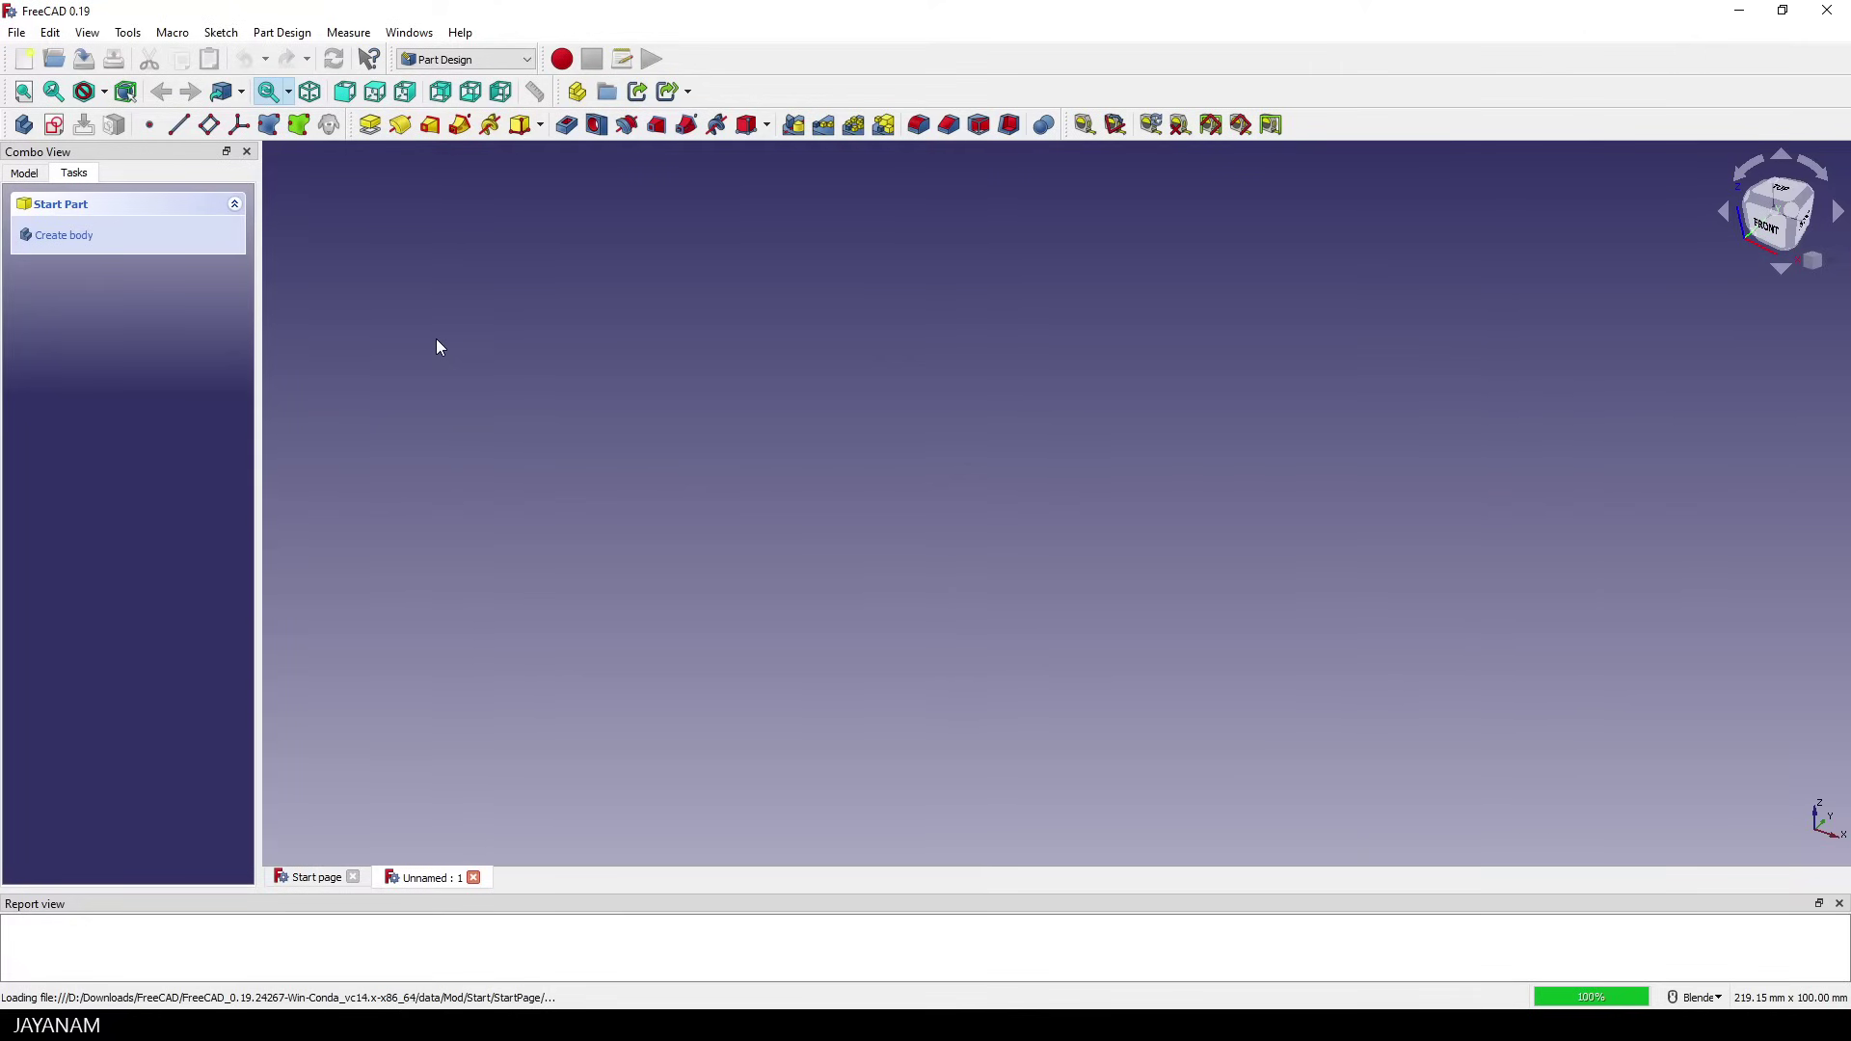
left_click(69, 247)
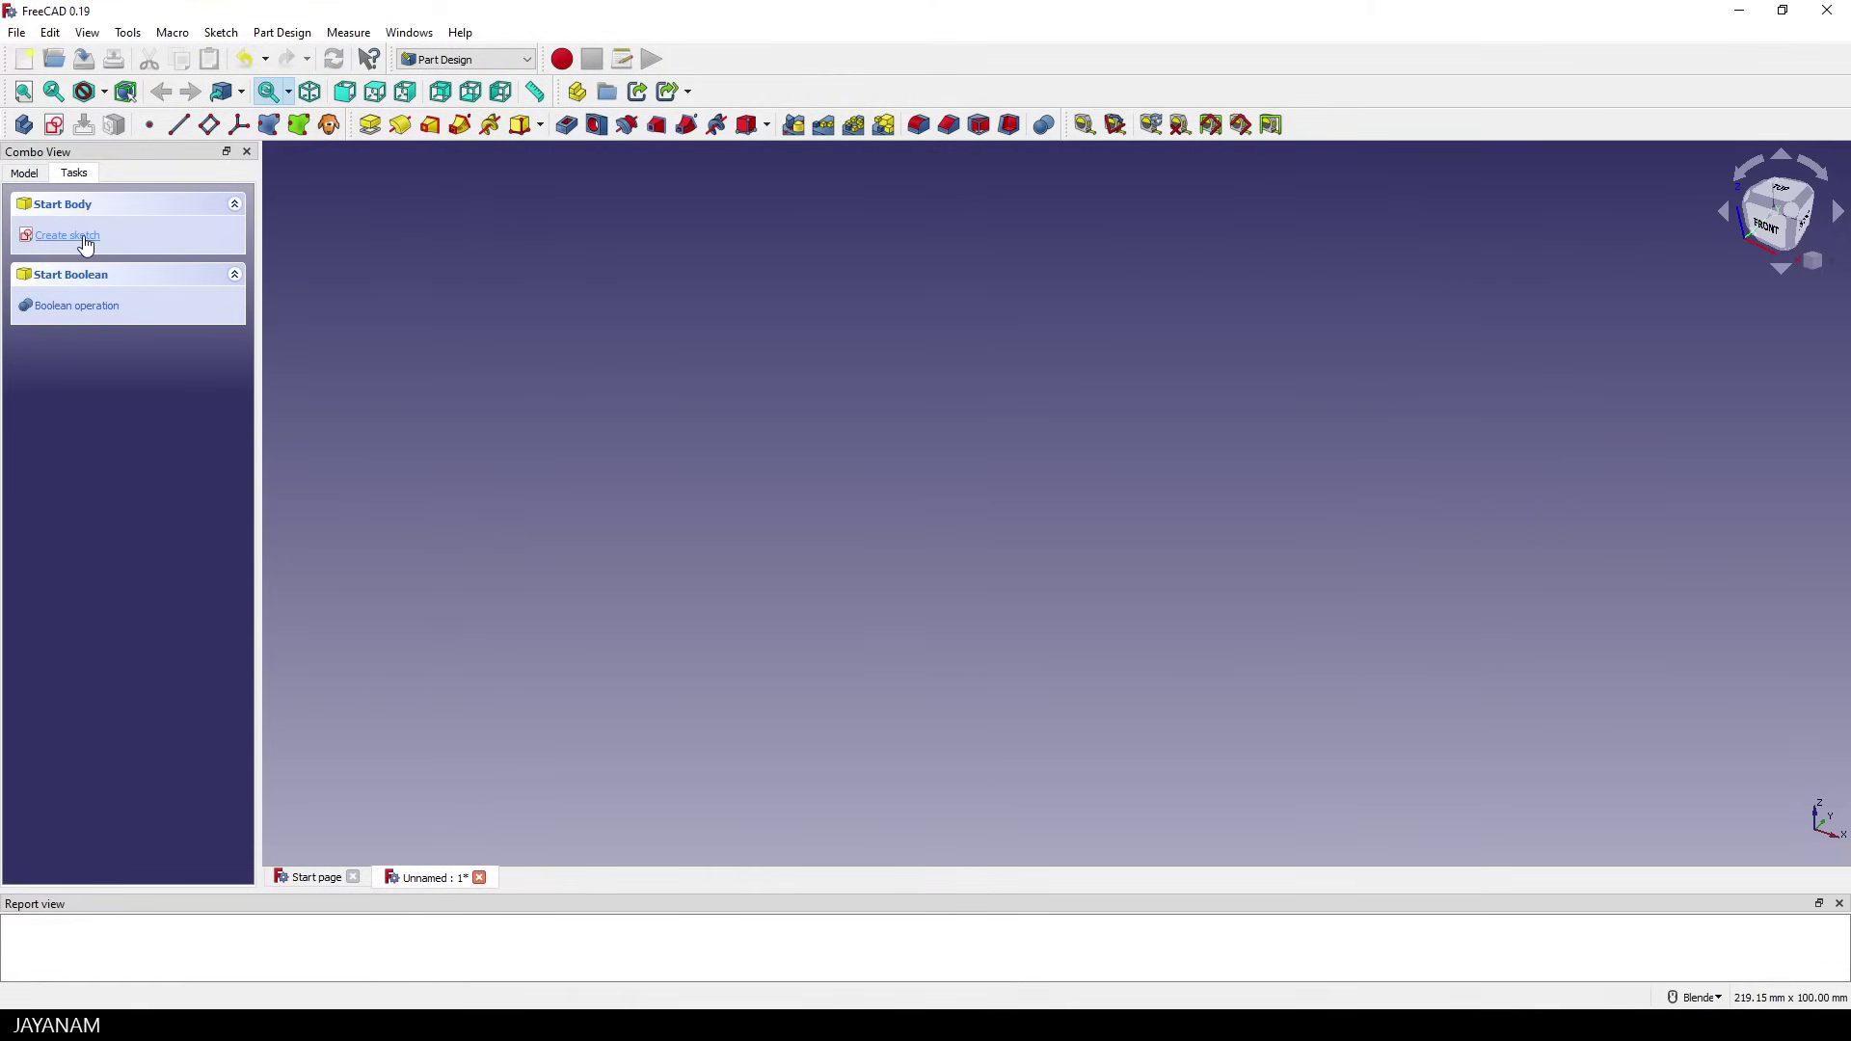
- Create a new sketch attached to the body's XY_Plane base plane
left_click(85, 245)
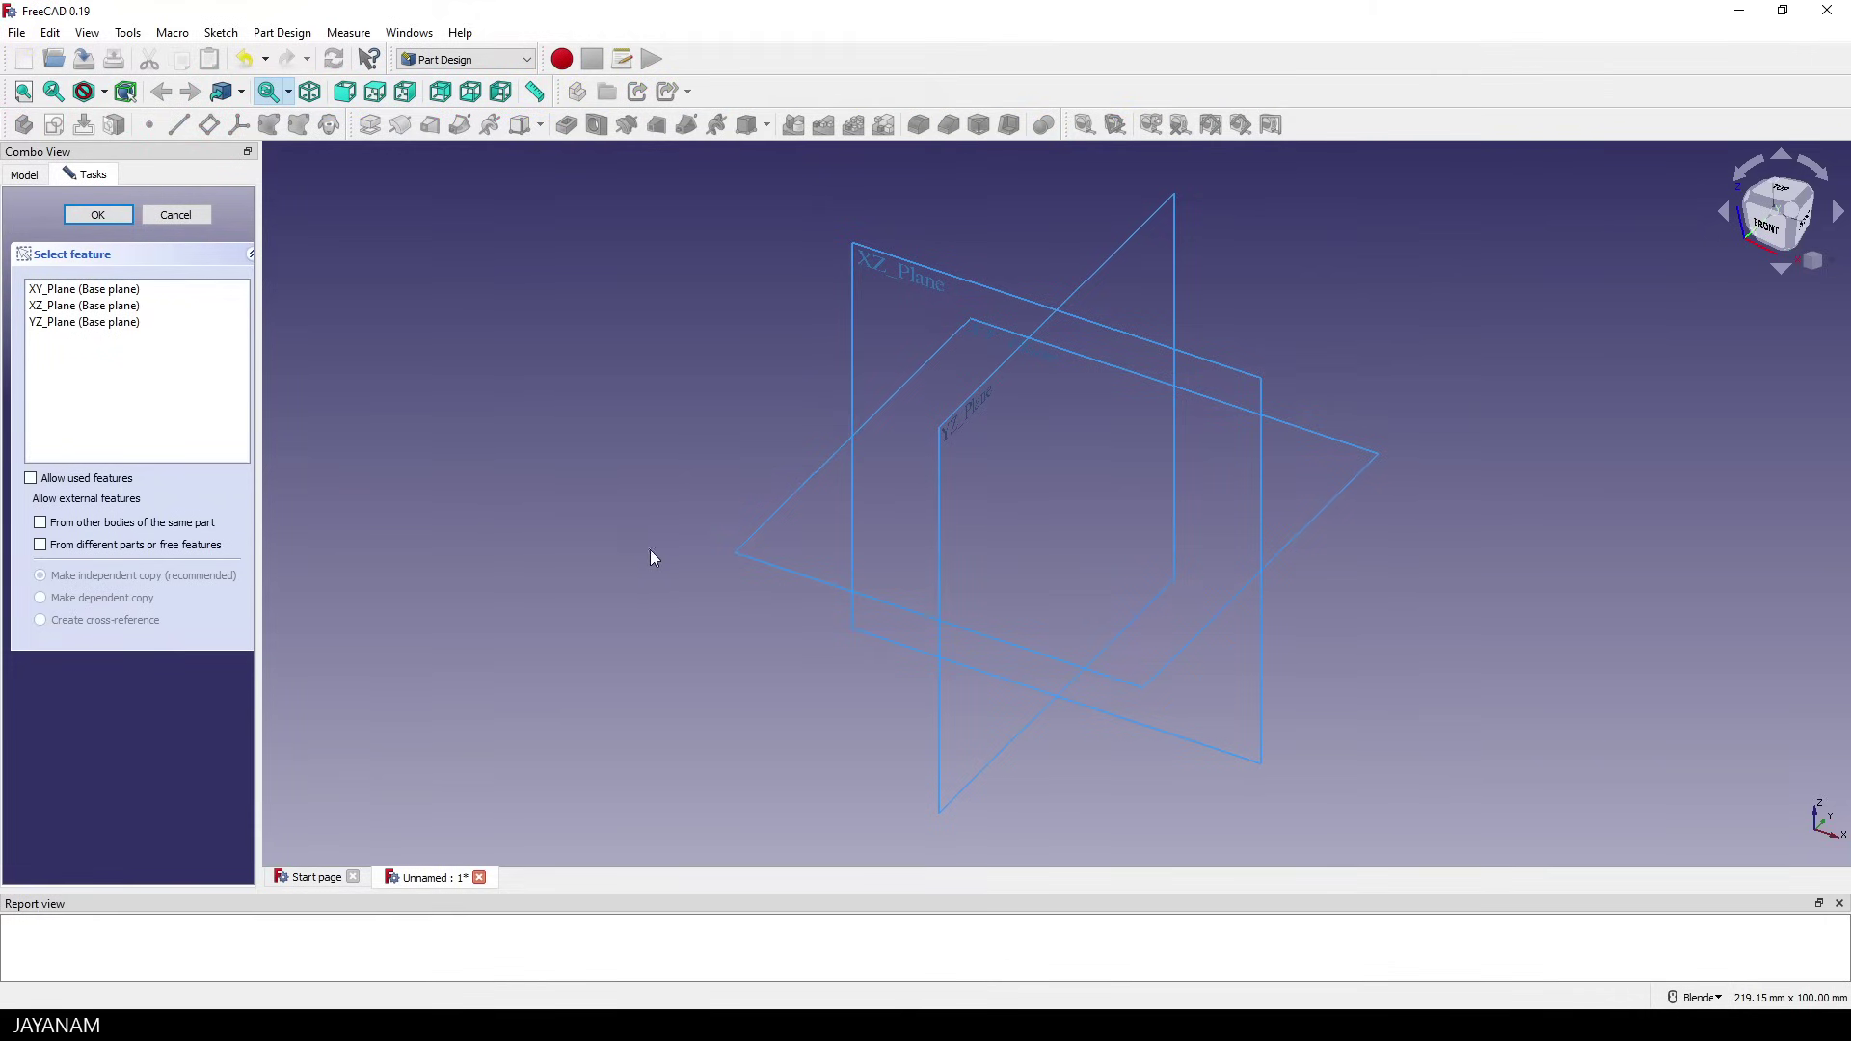
middle_click_drag(1088, 492, 984, 459, "shift")
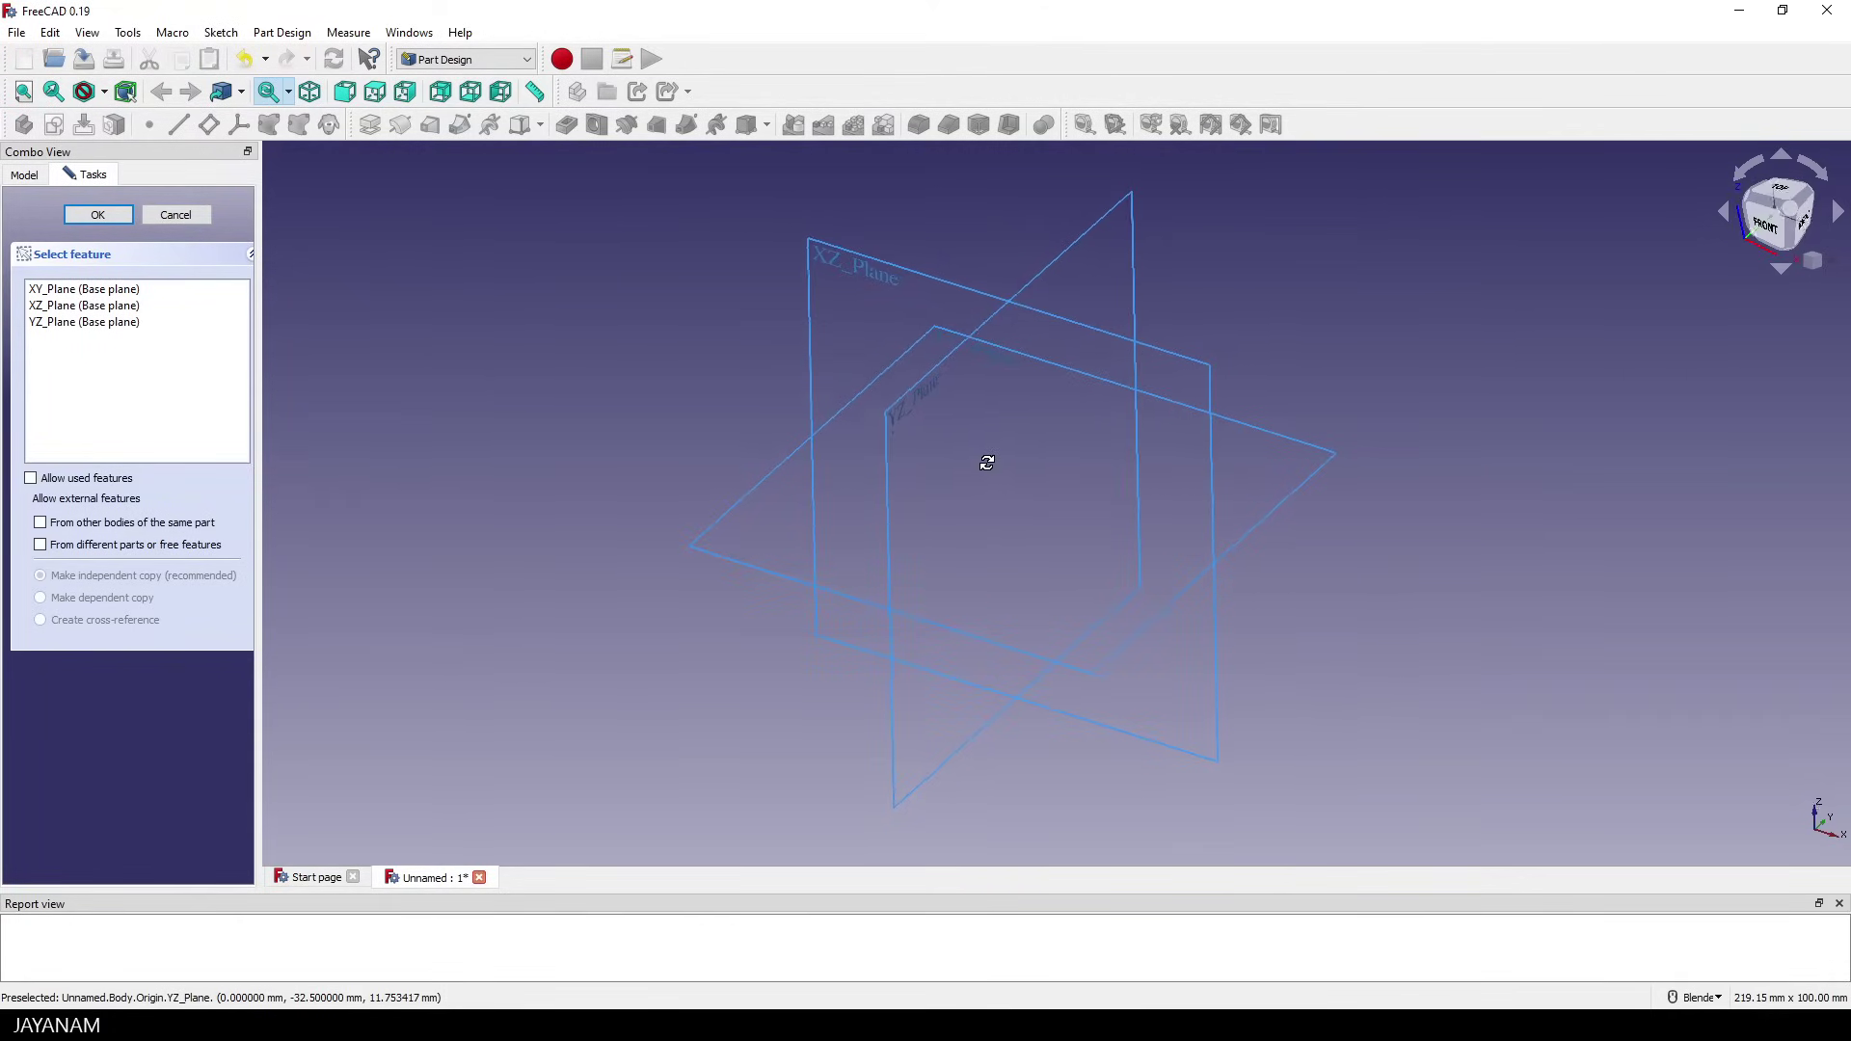
scroll(985, 462, "down", 4)
scroll(988, 466, "up", 4)
right_click(534, 362)
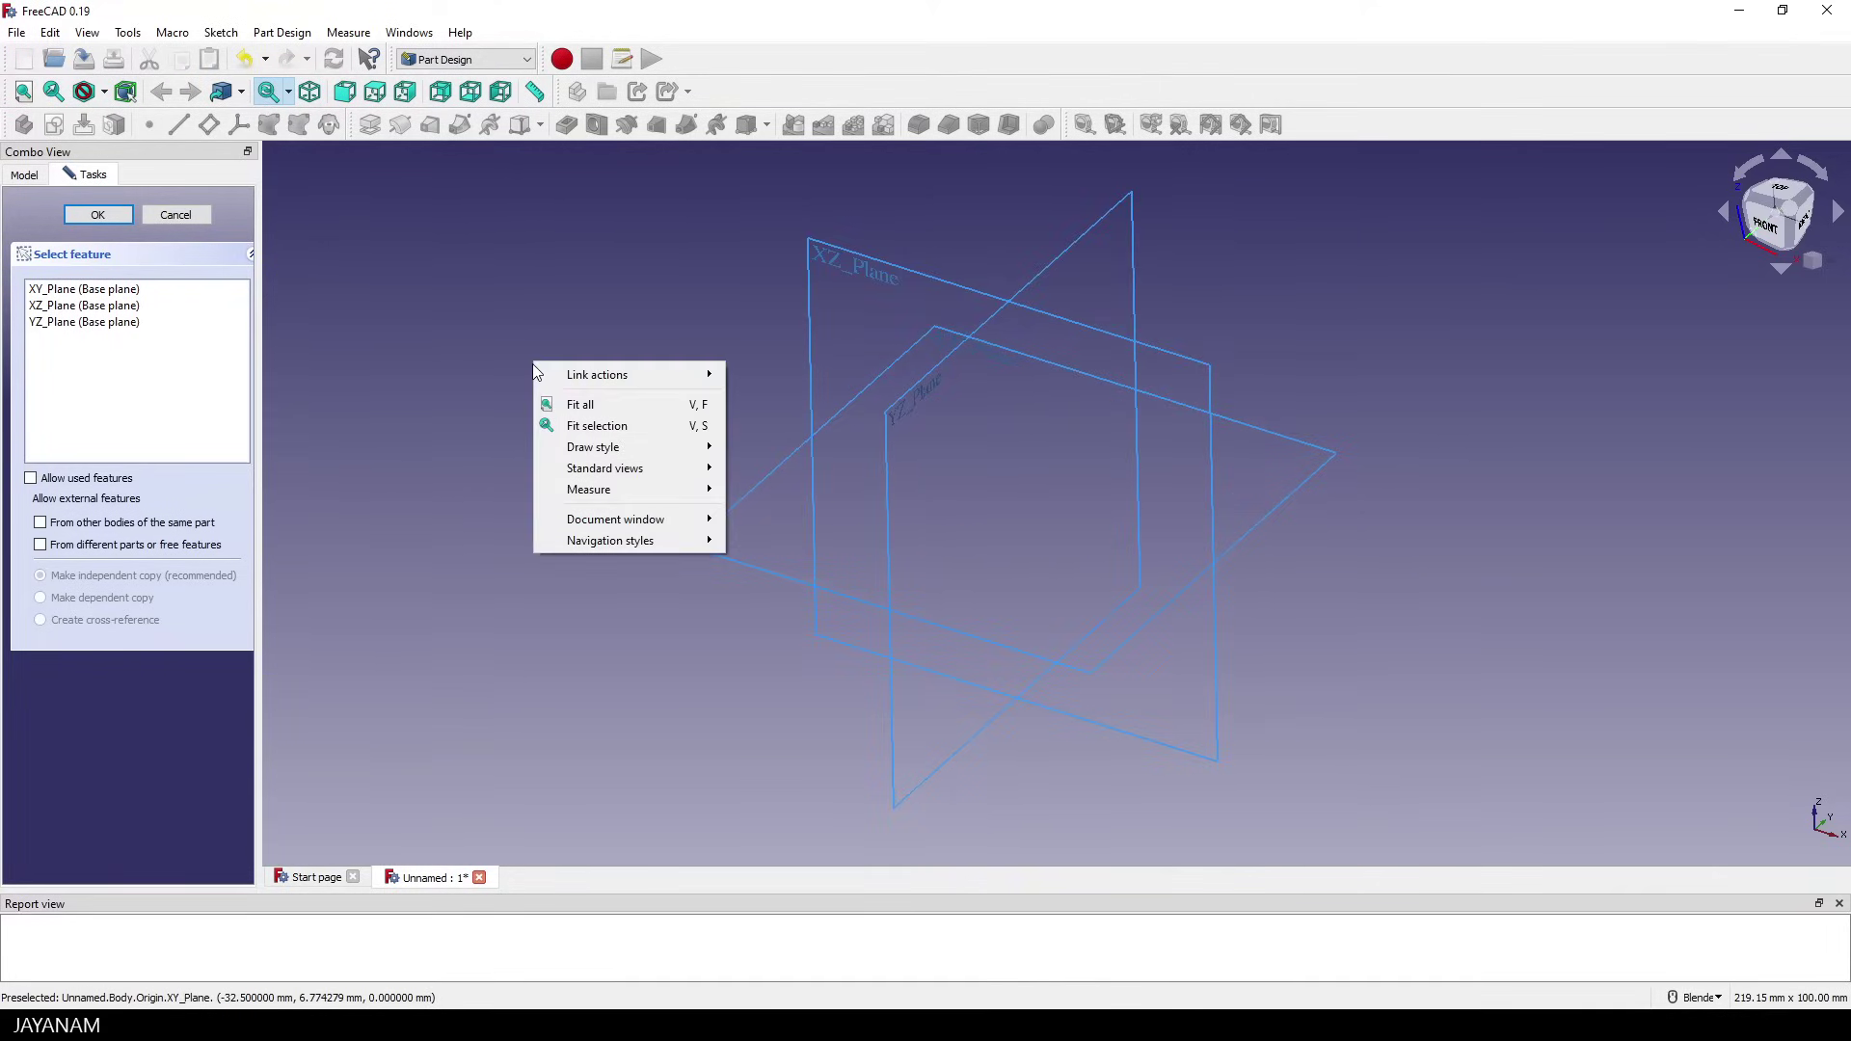
mouse_move(612, 541)
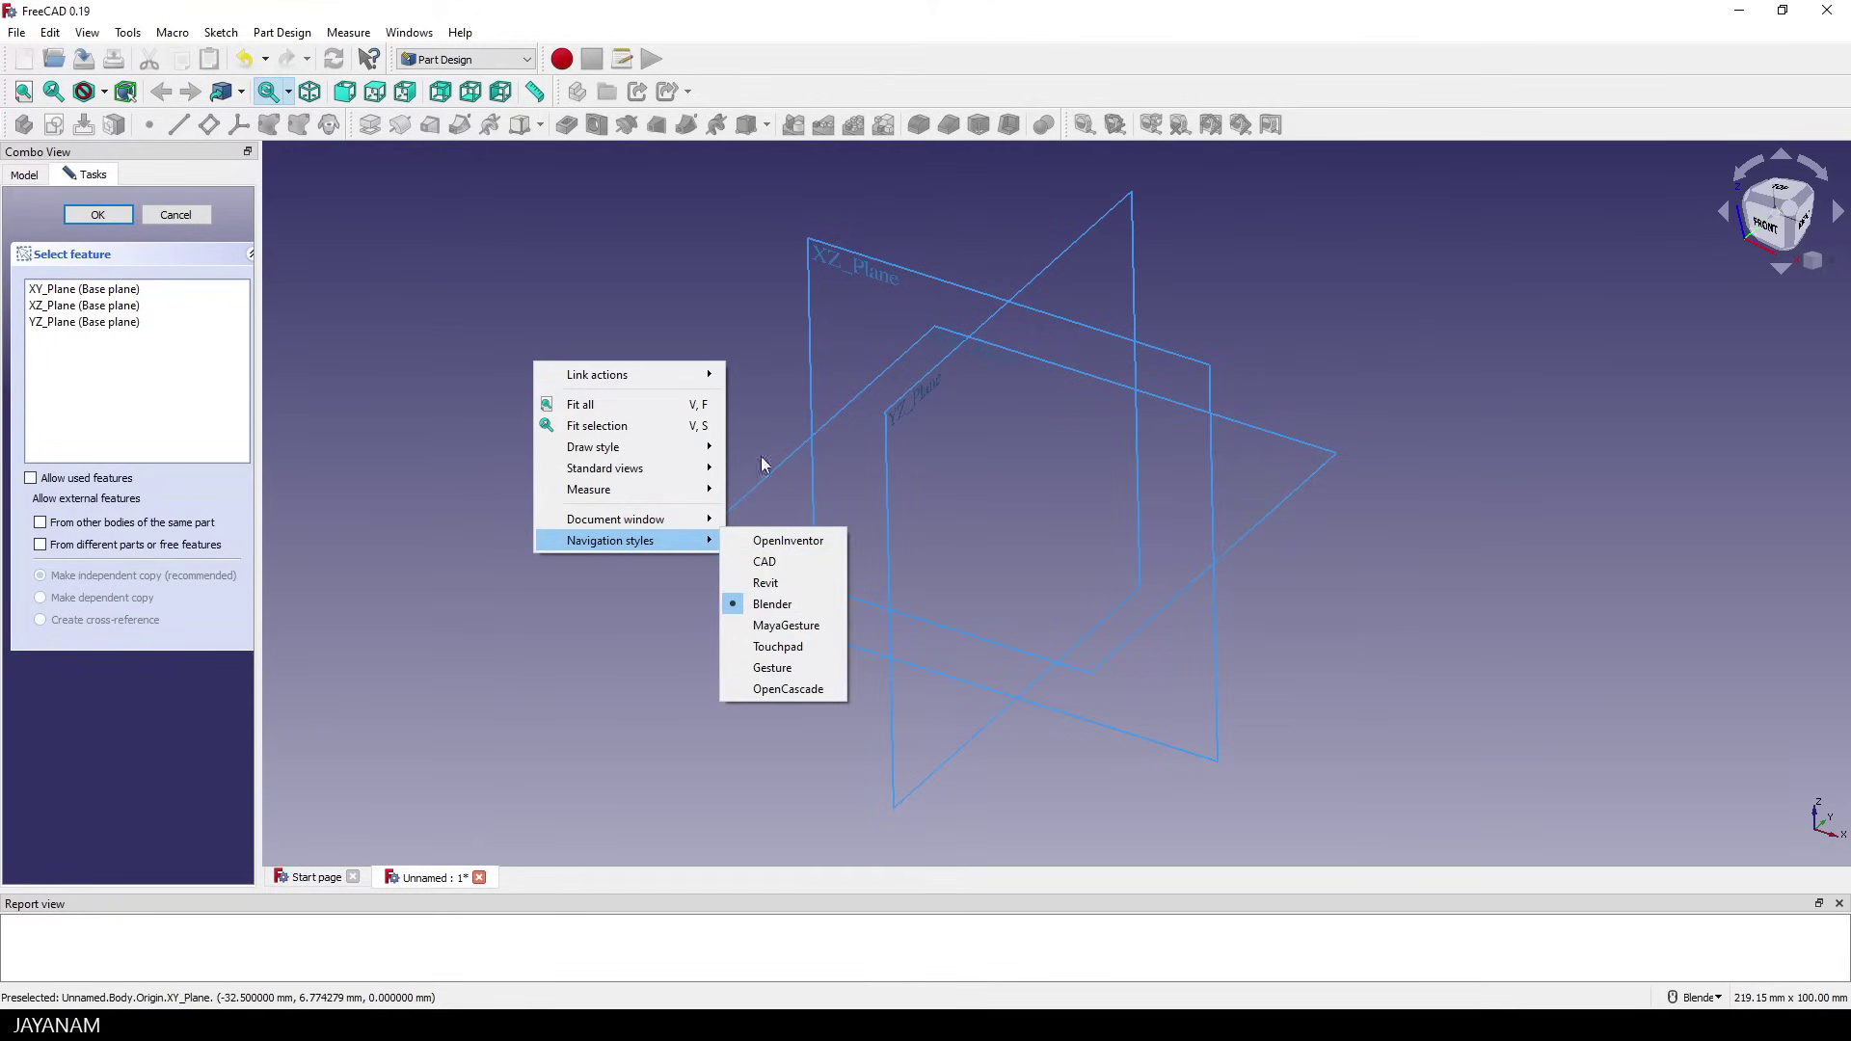
key("Escape")
key("Escape")
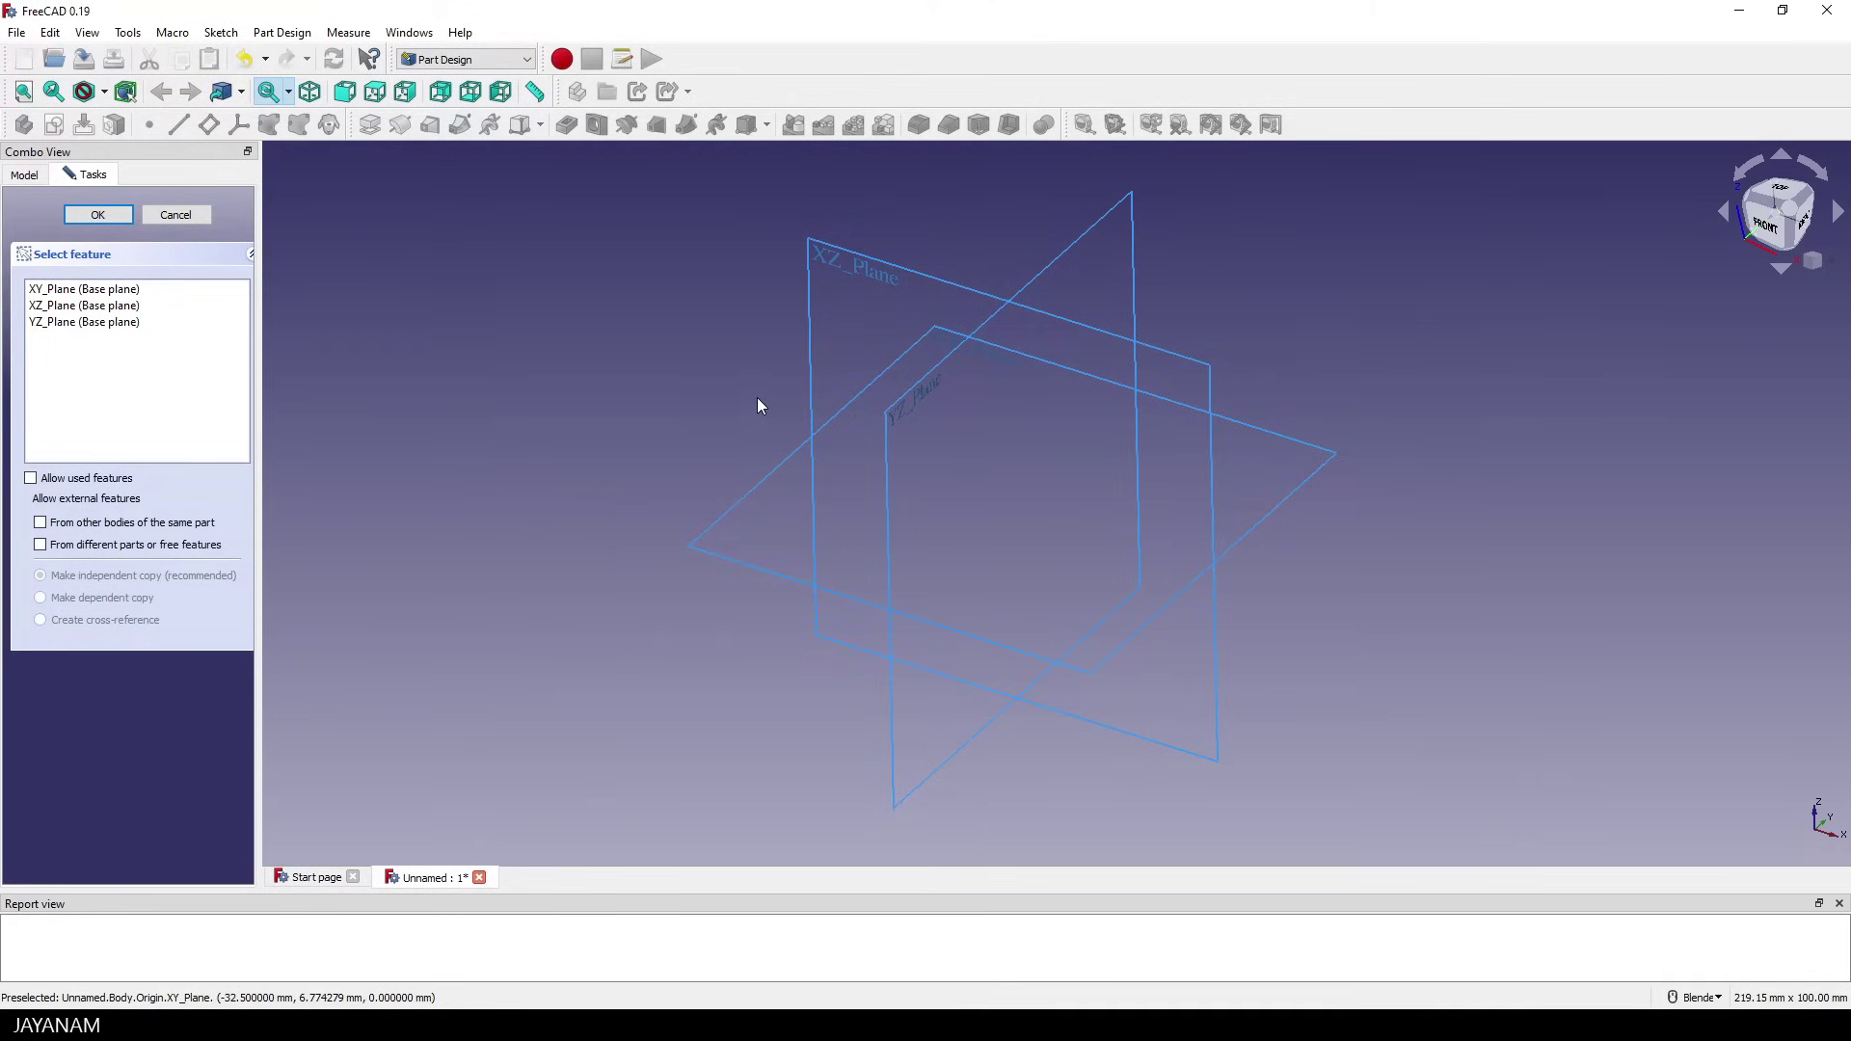
middle_click_drag(760, 405, 806, 431)
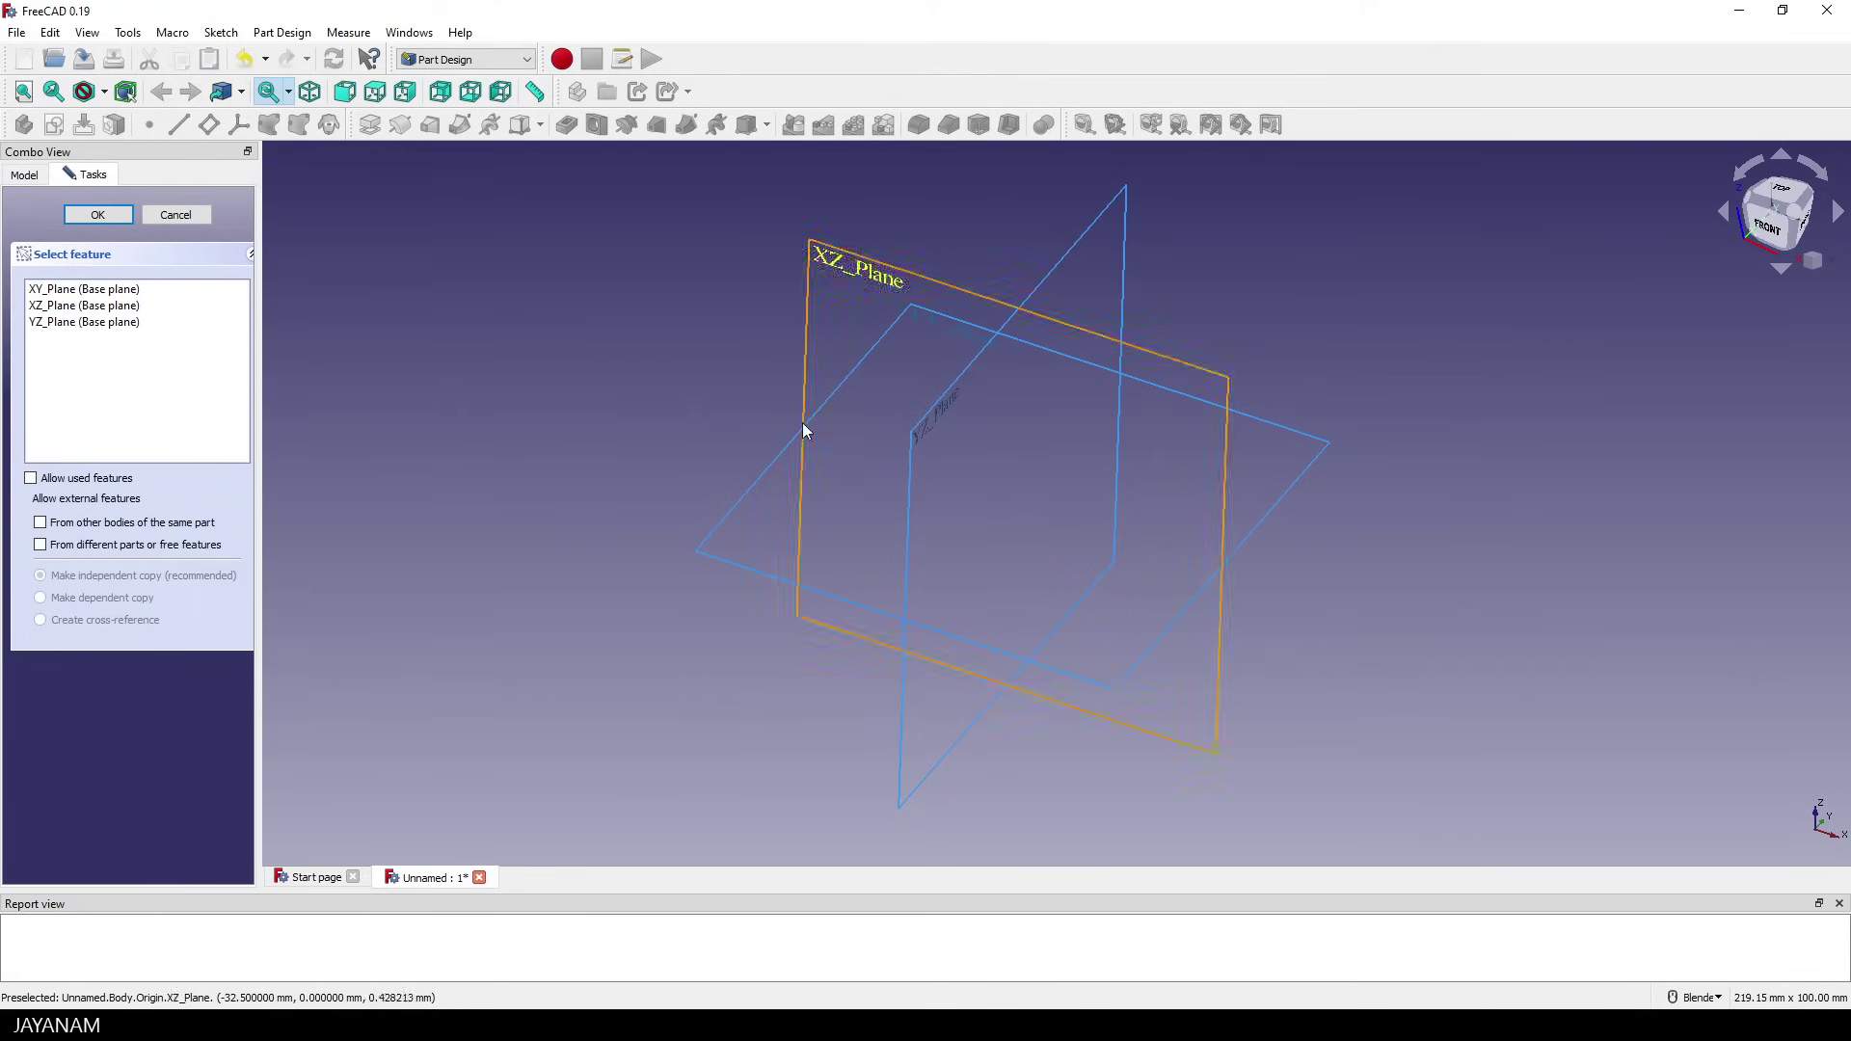
left_click(940, 325)
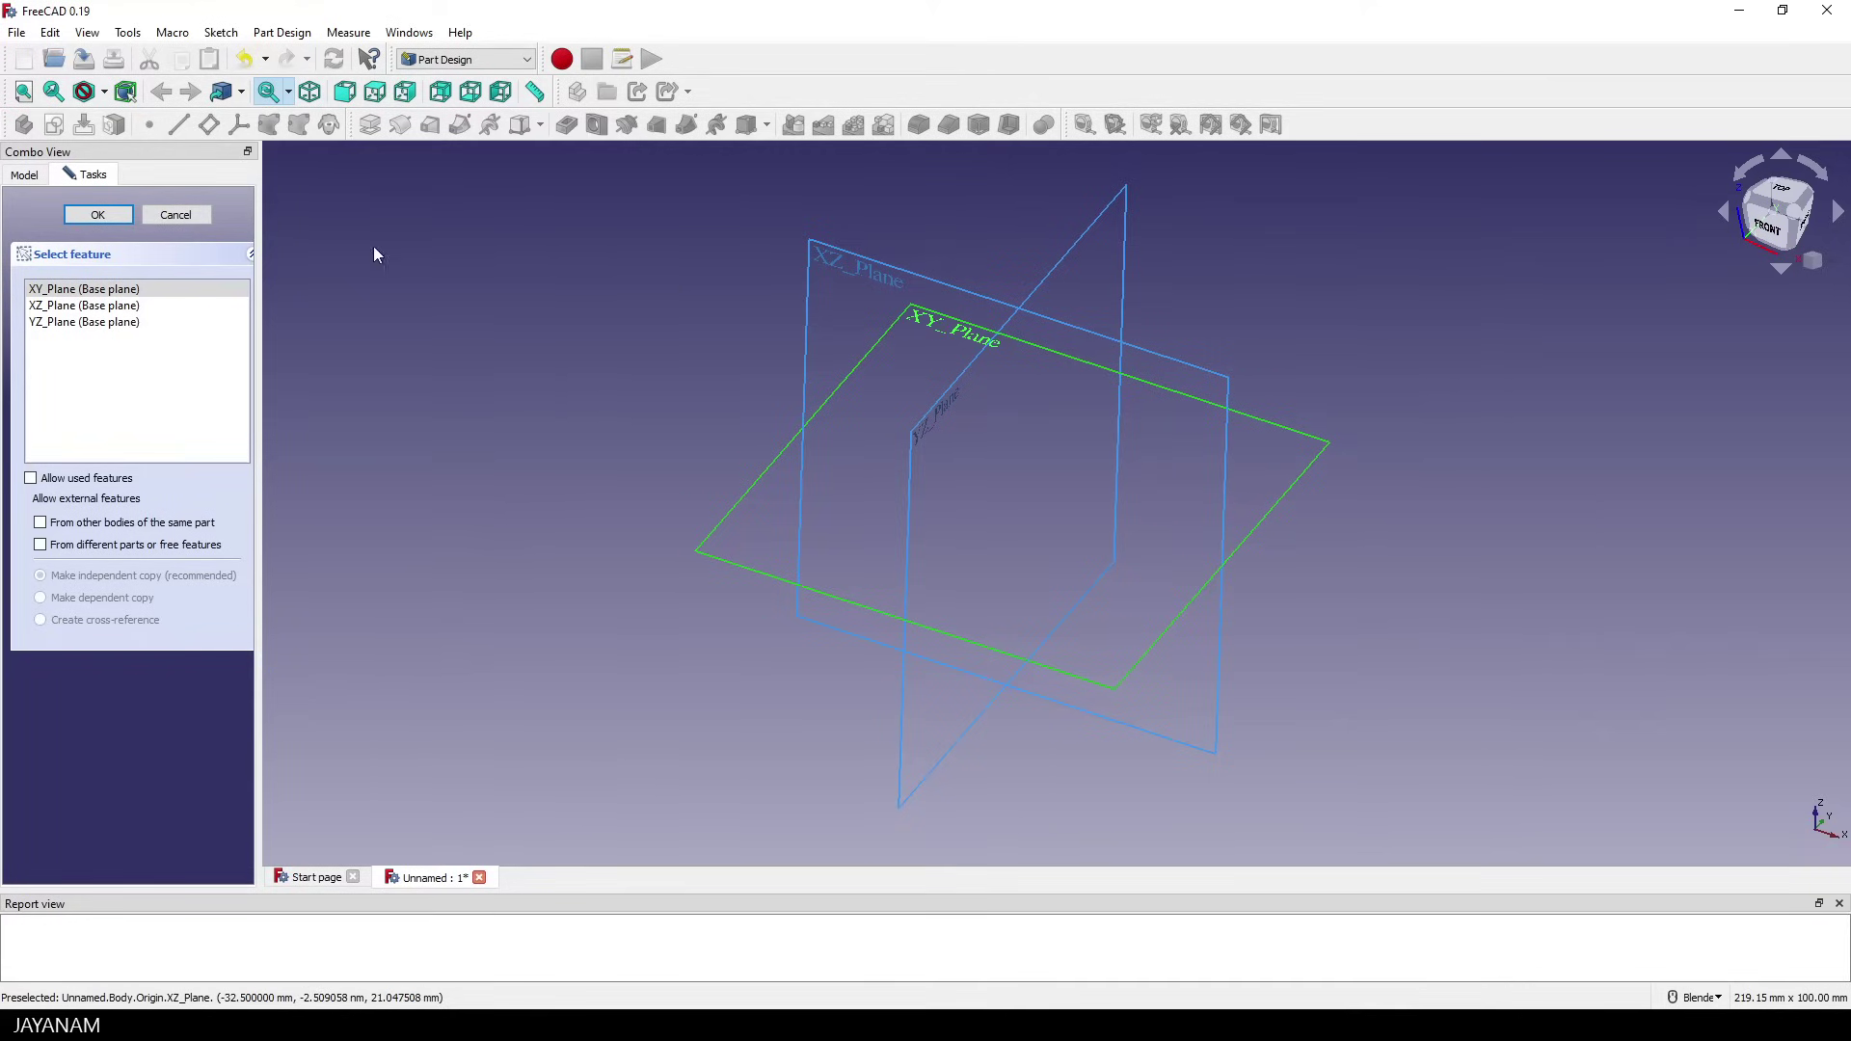
left_click(101, 216)
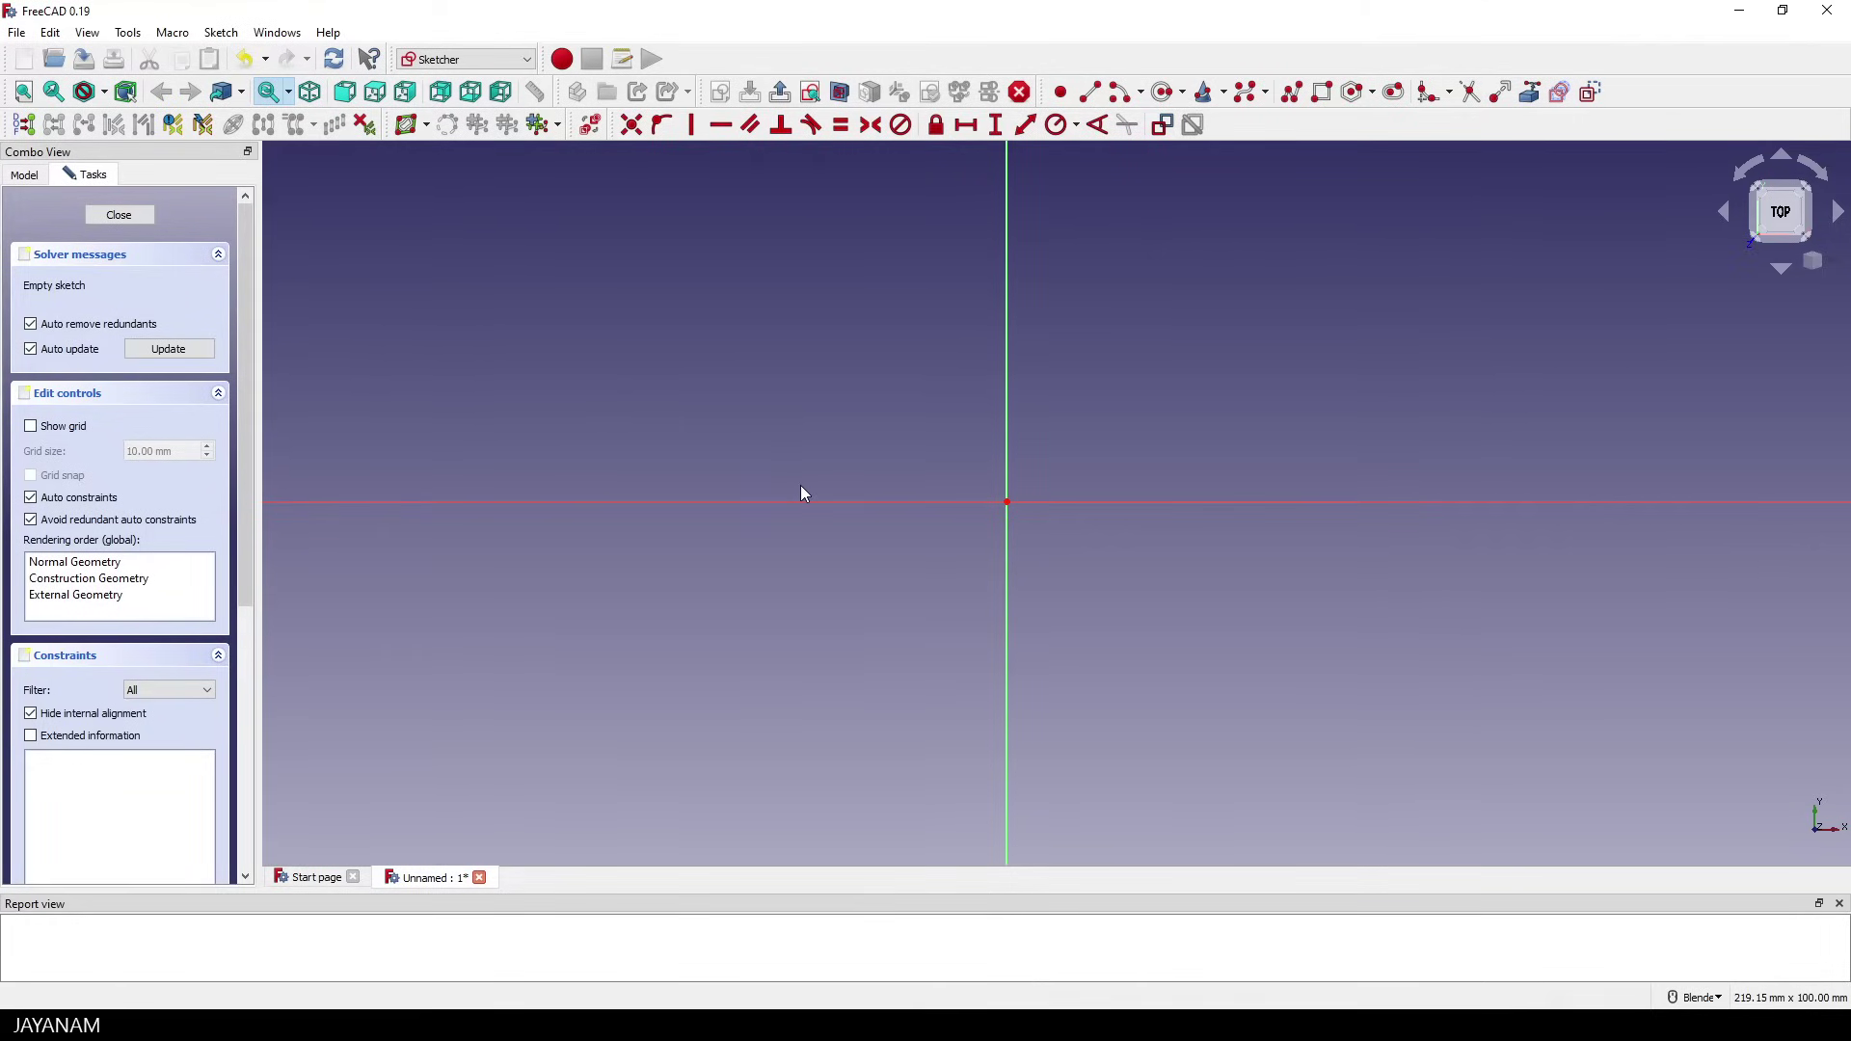
- Draw a circle centred on the horizontal axis left of the origin
middle_click_drag(1205, 588, 1158, 594, "shift")
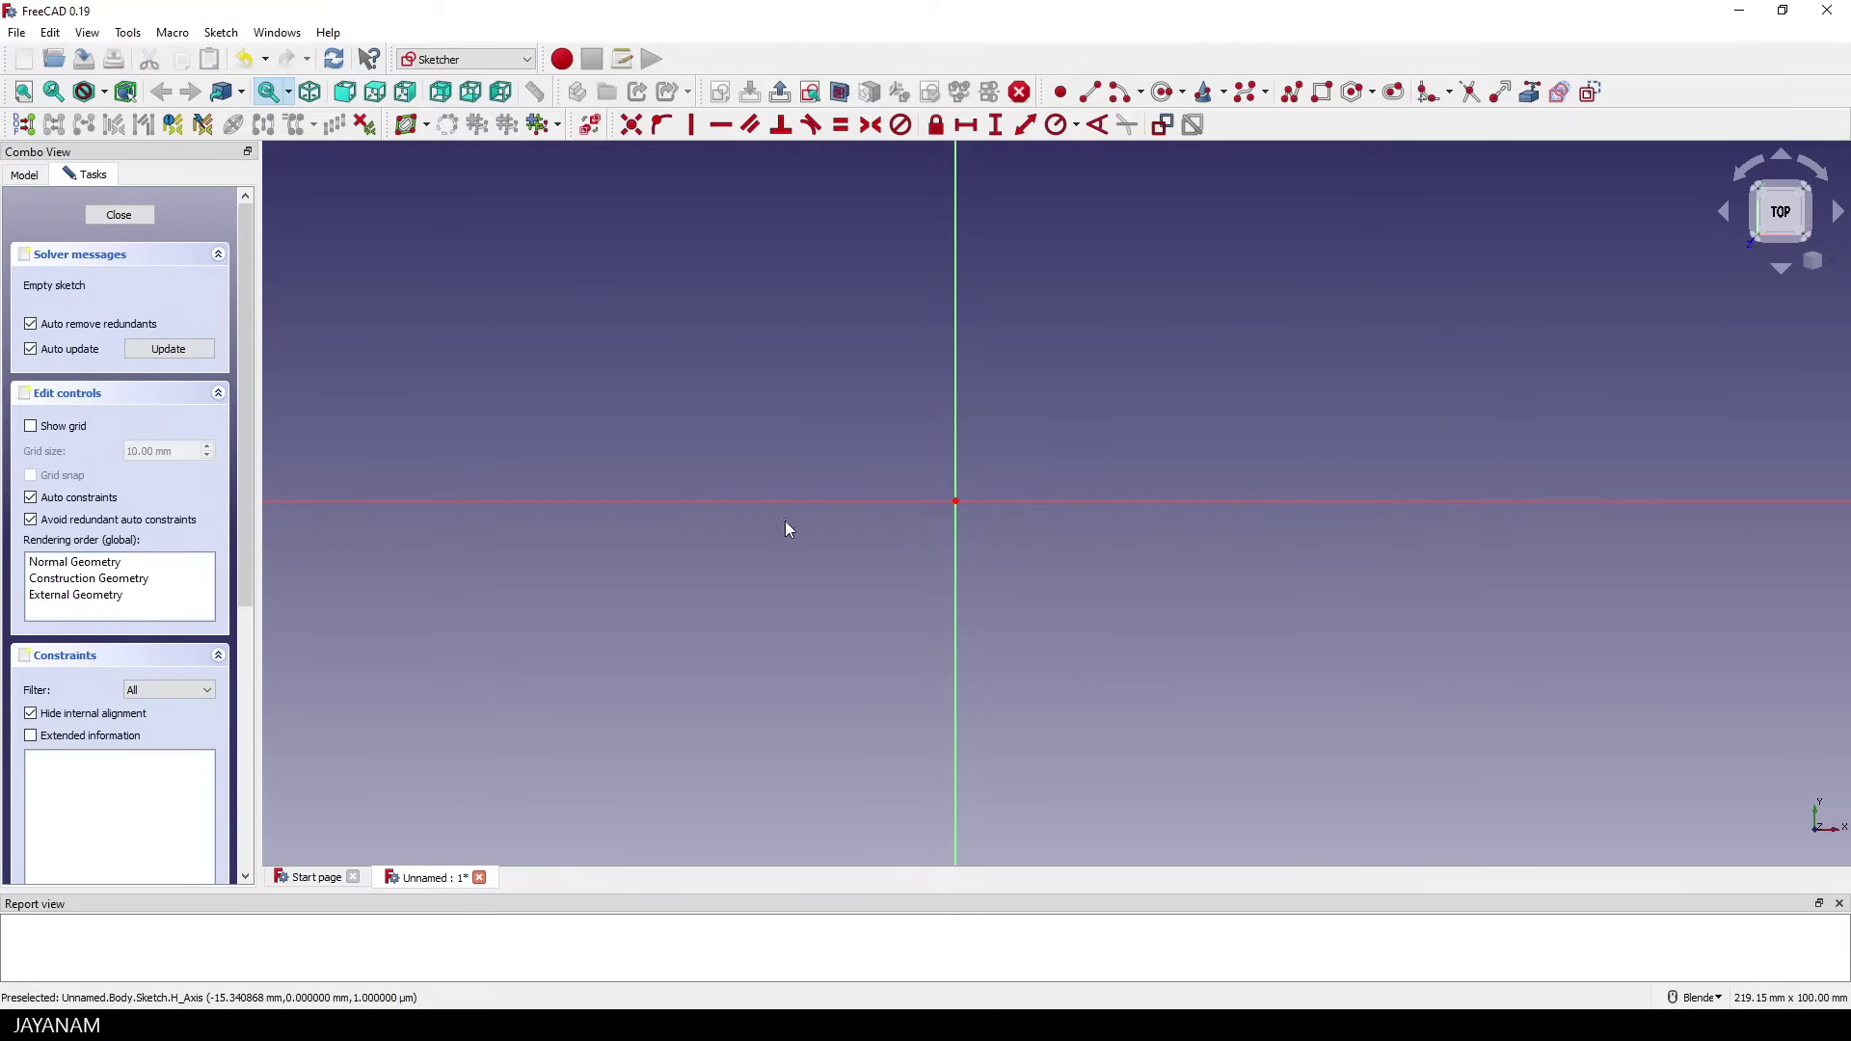
left_click(1163, 96)
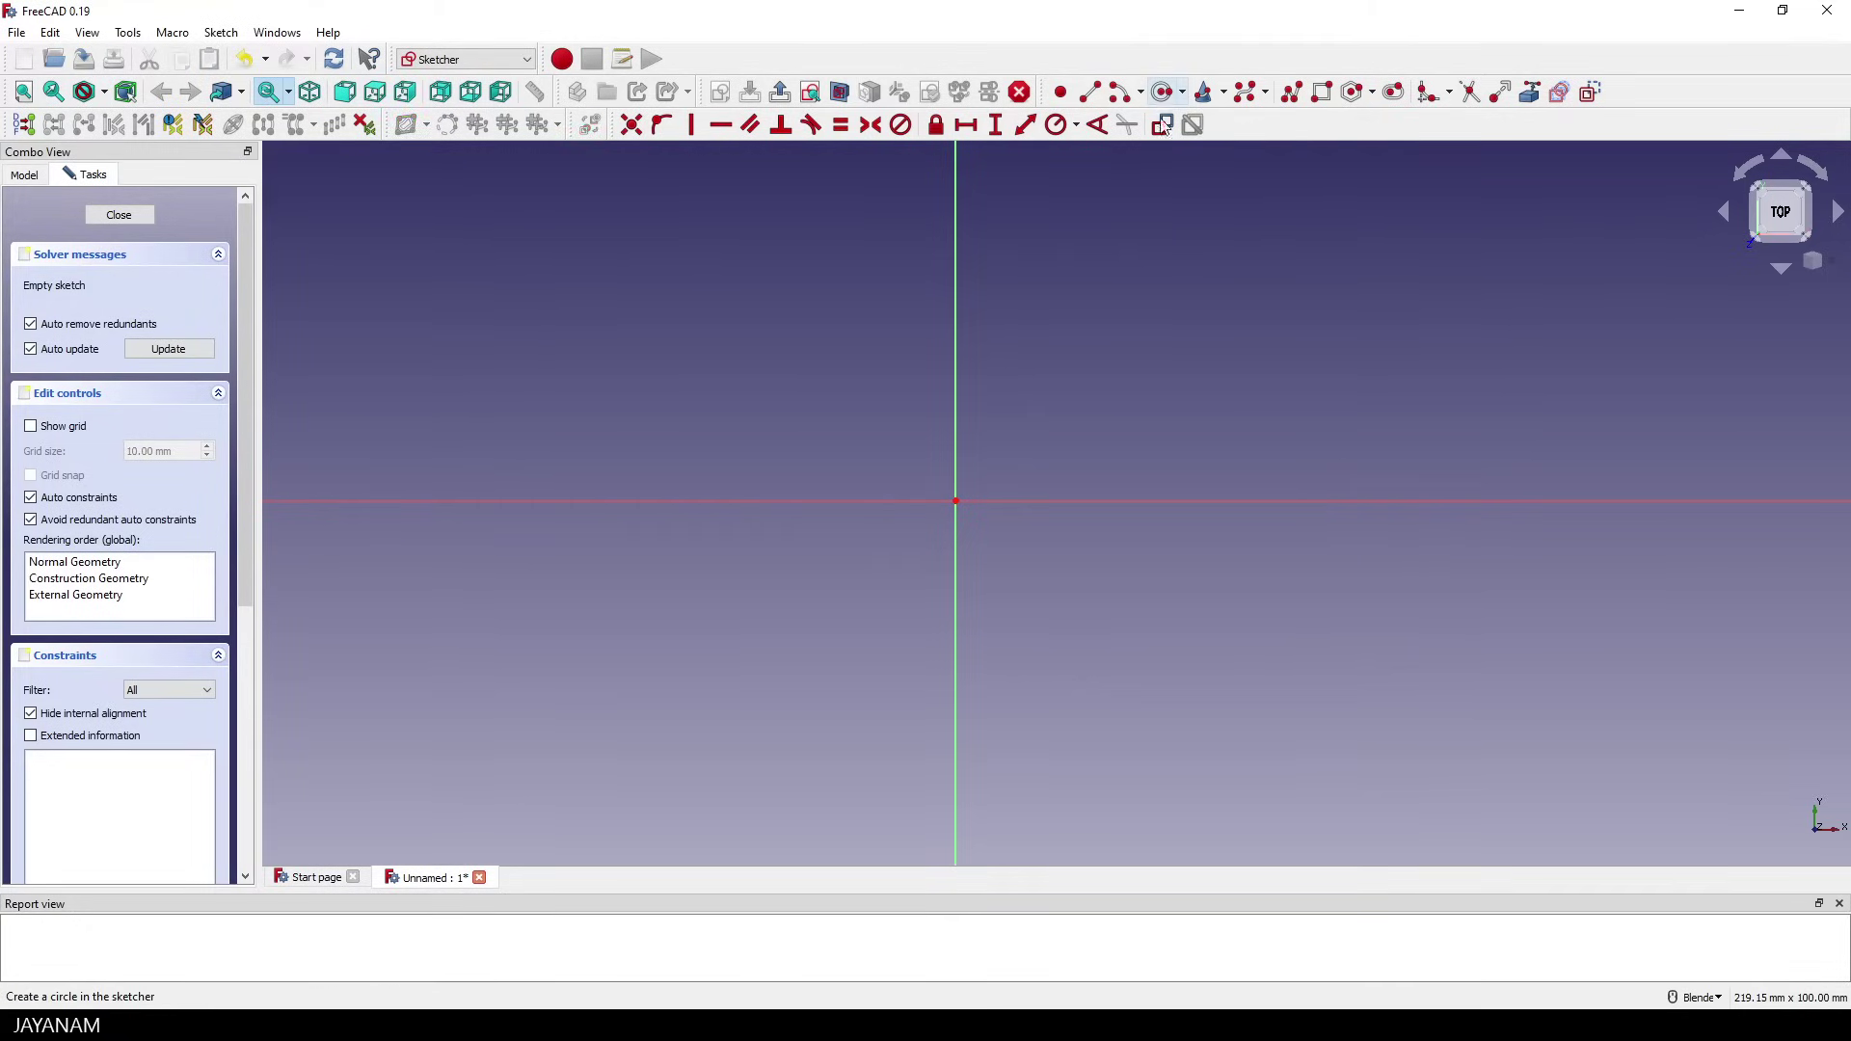
left_click(799, 501)
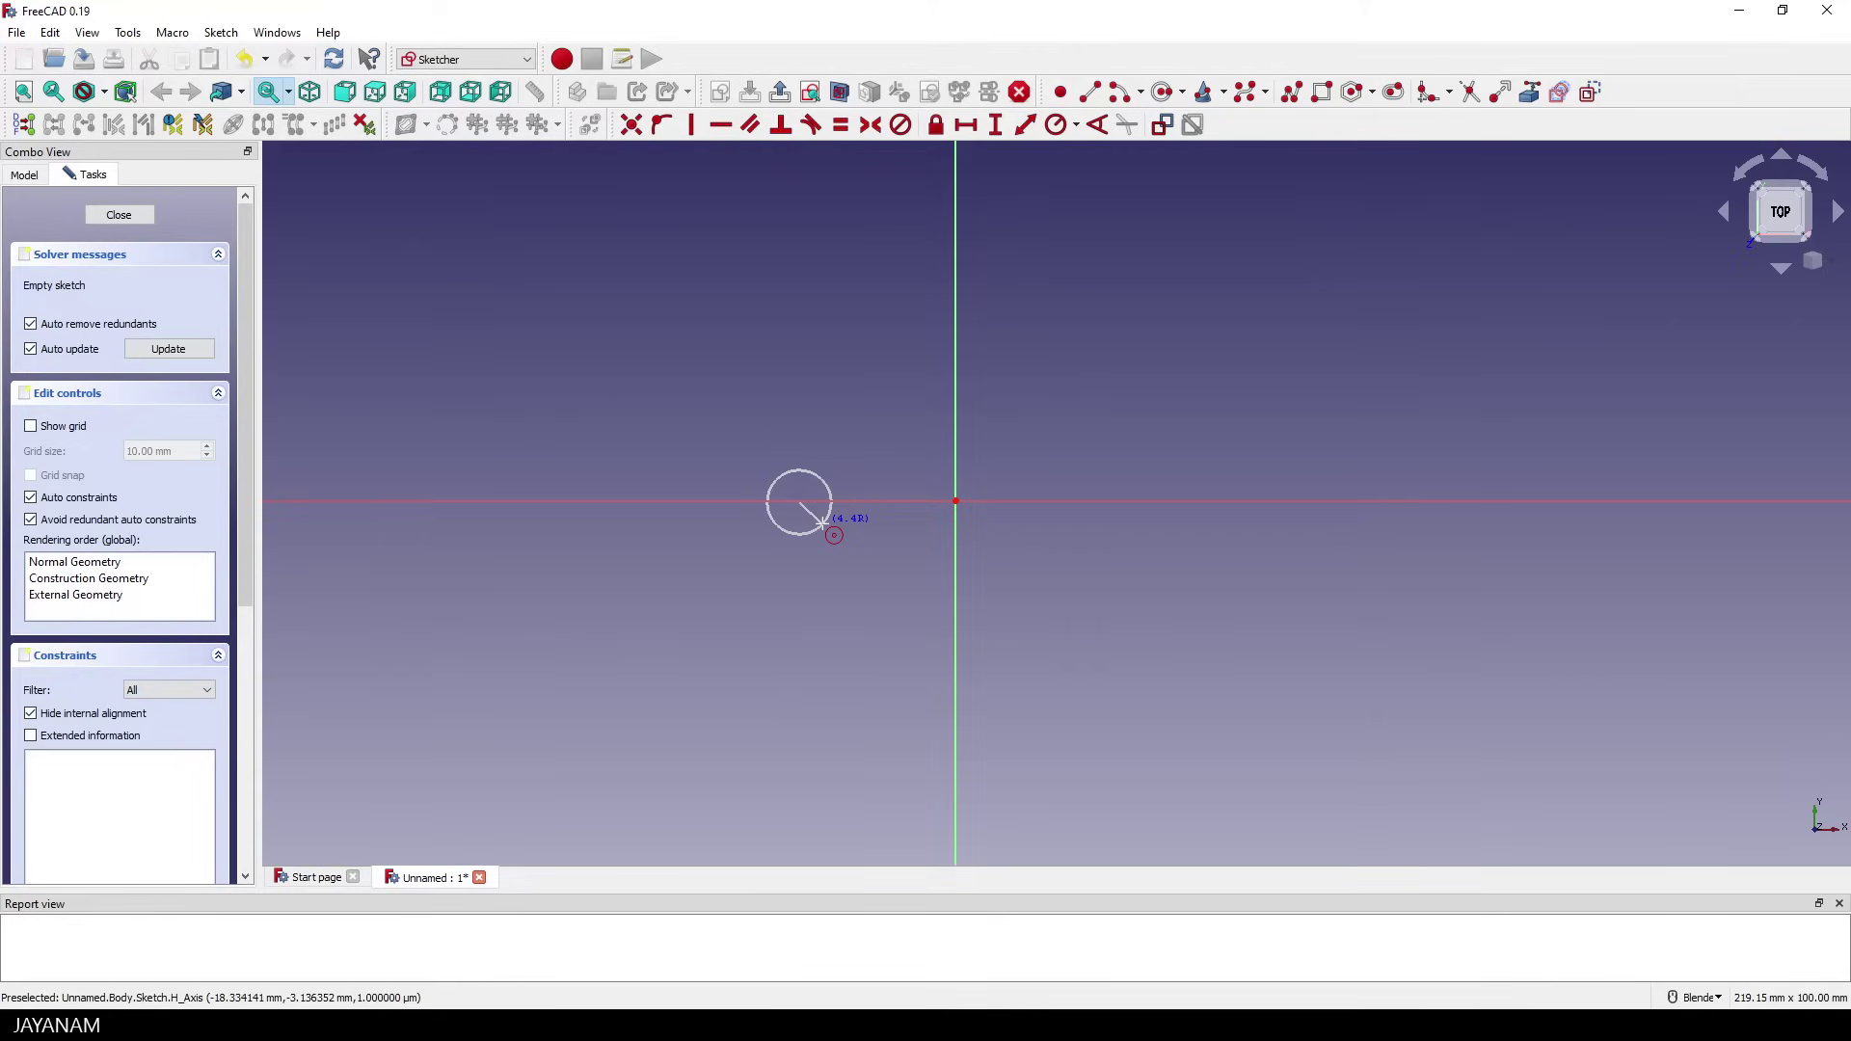
left_click(821, 523)
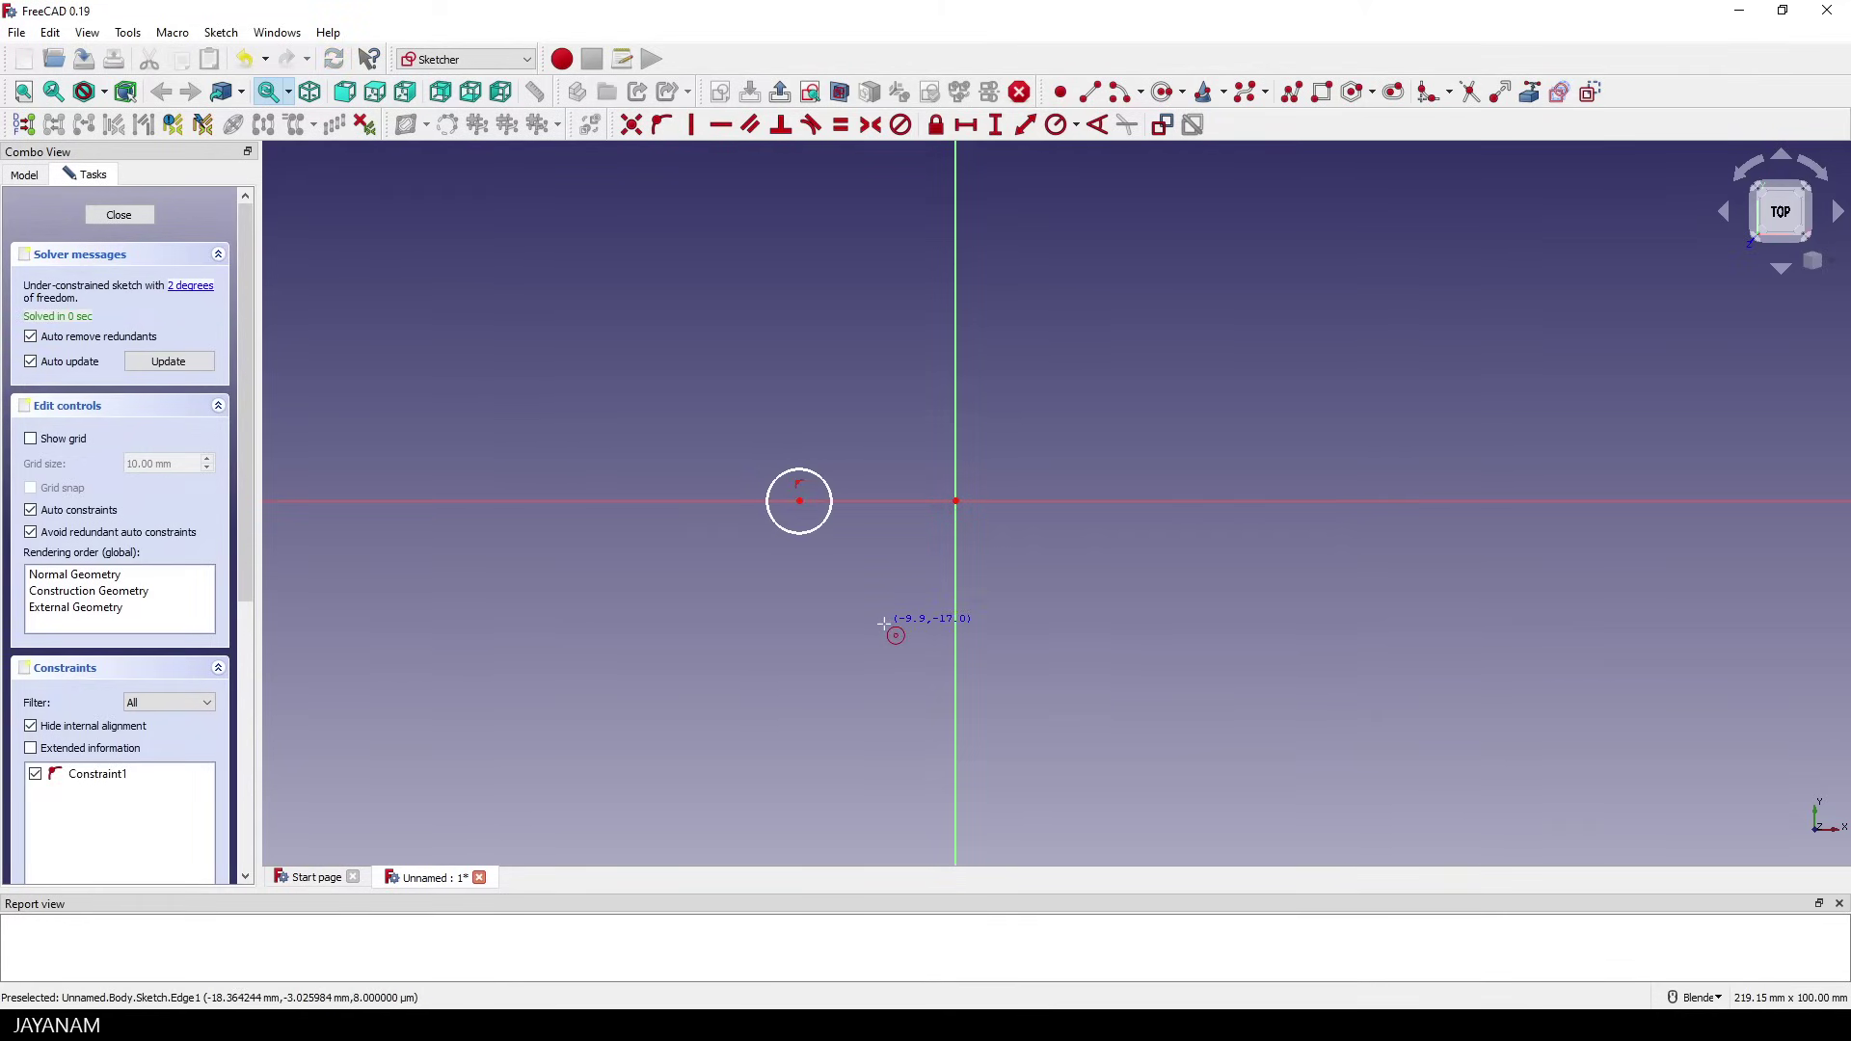
scroll(797, 492, "up", 6)
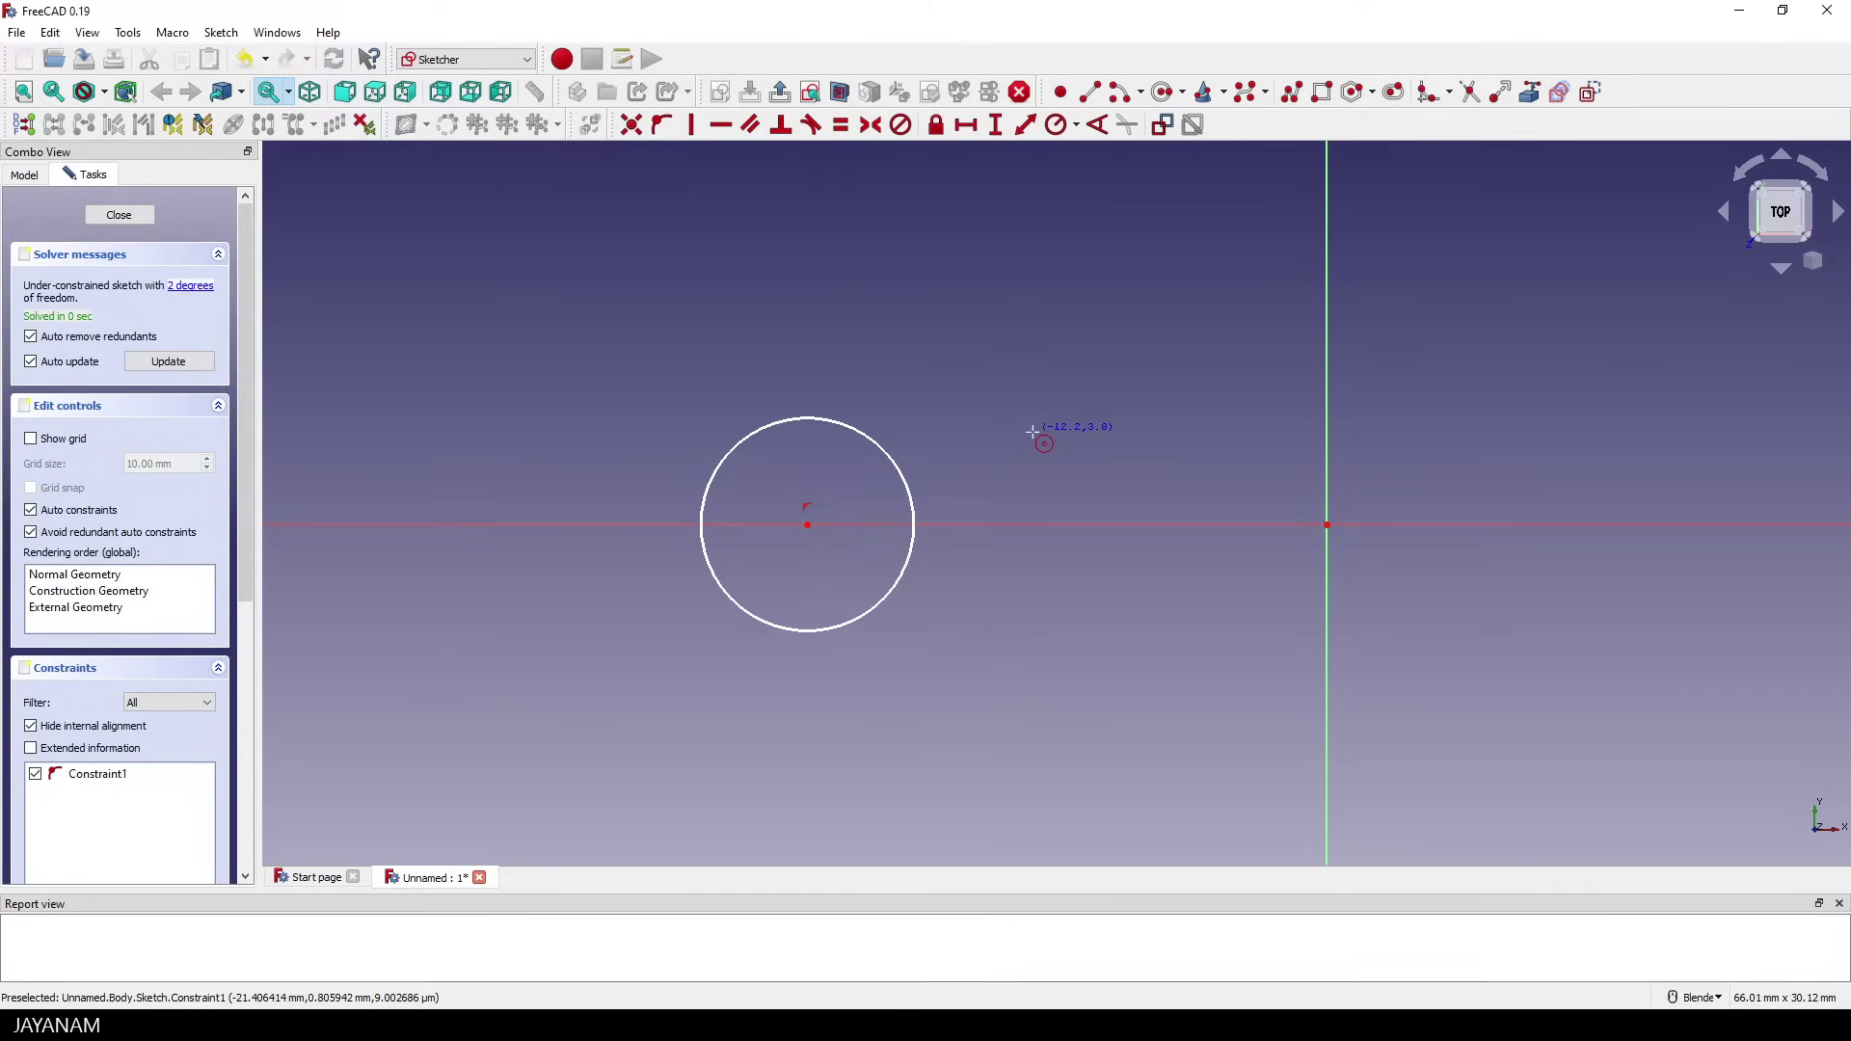
left_click(662, 126)
scroll(1008, 344, "down", 4)
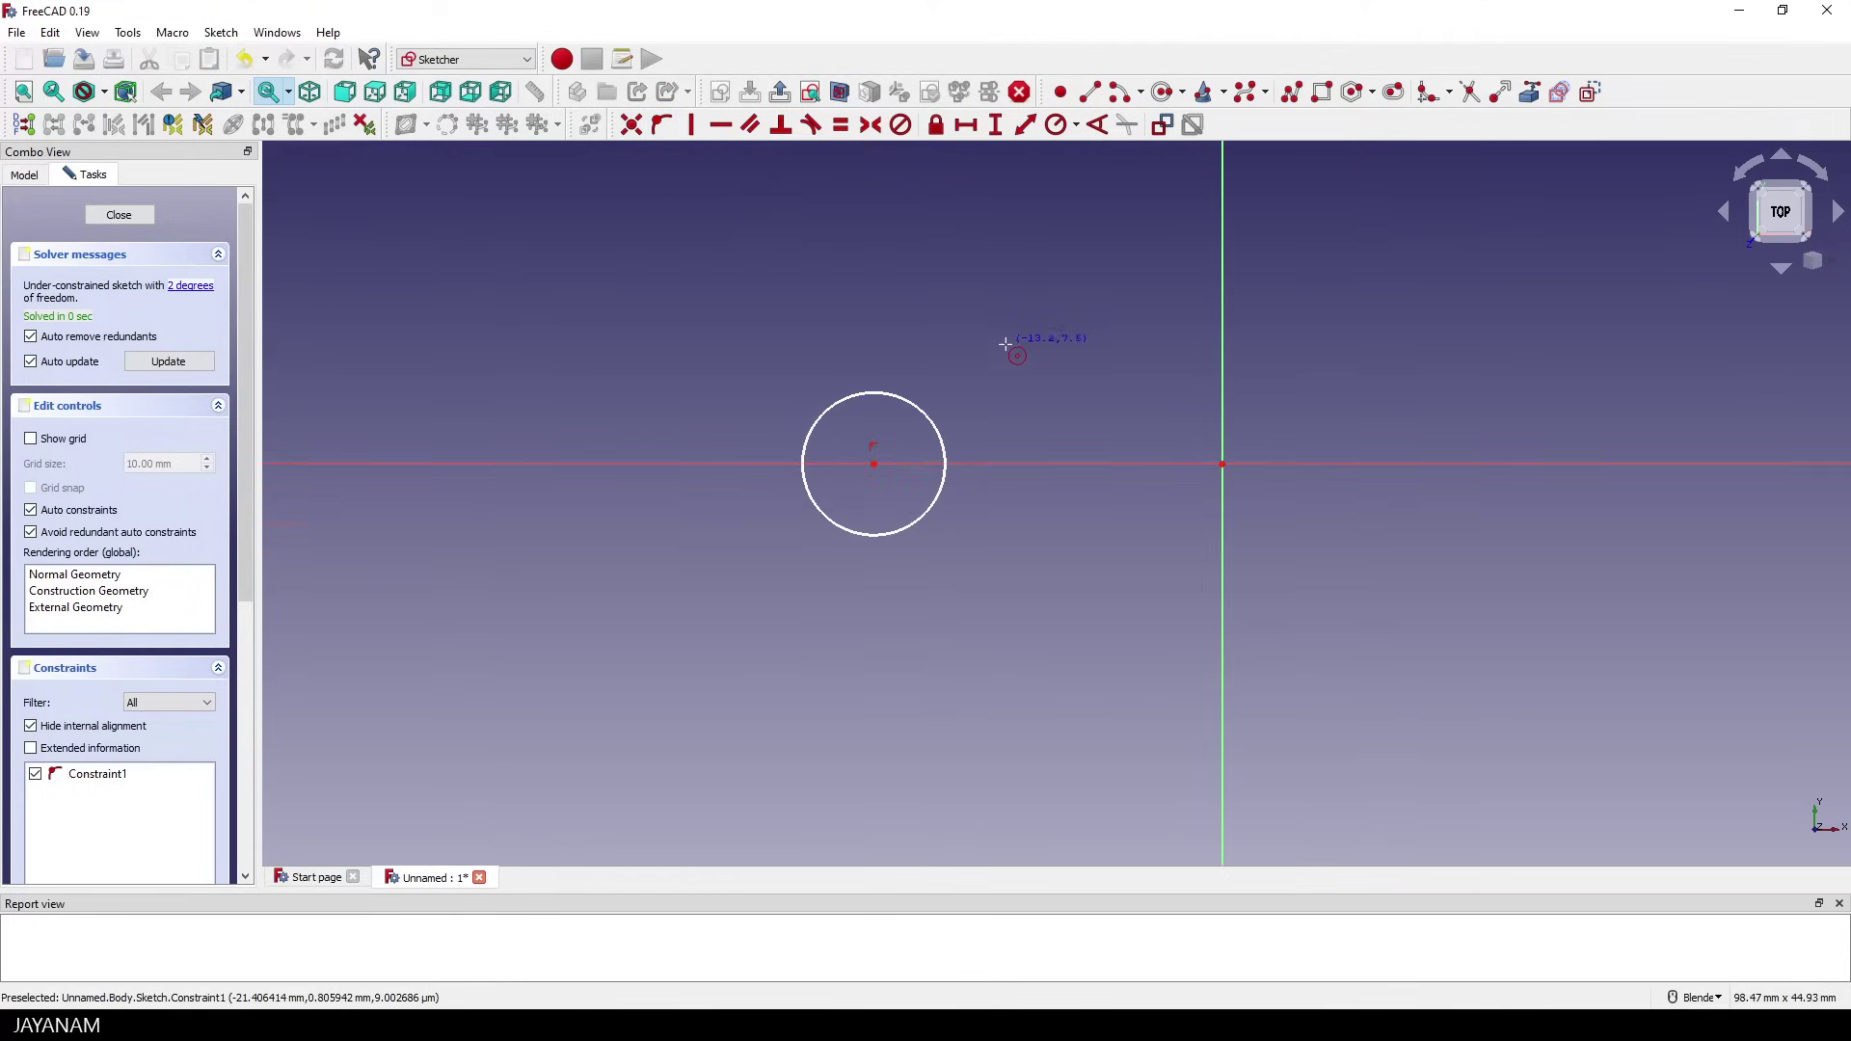
middle_click_drag(1072, 349, 931, 424, "shift")
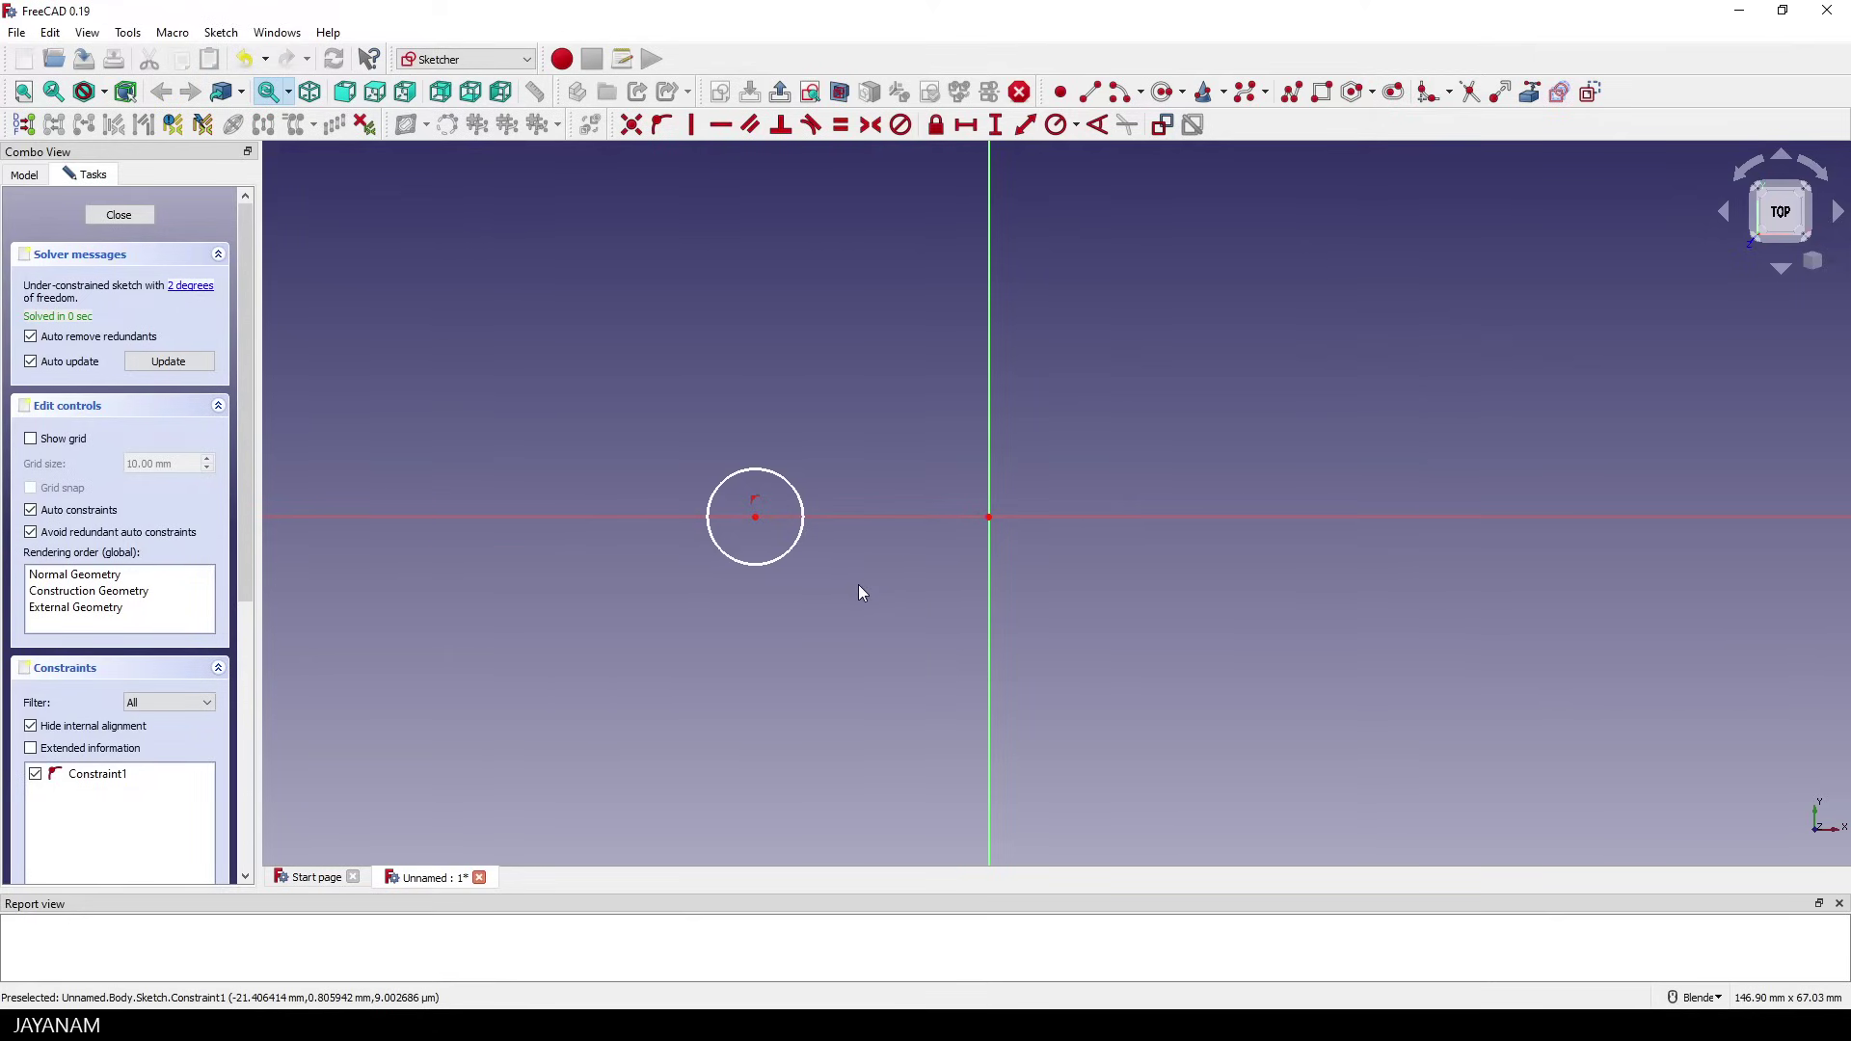
left_click_drag(755, 517, 799, 526)
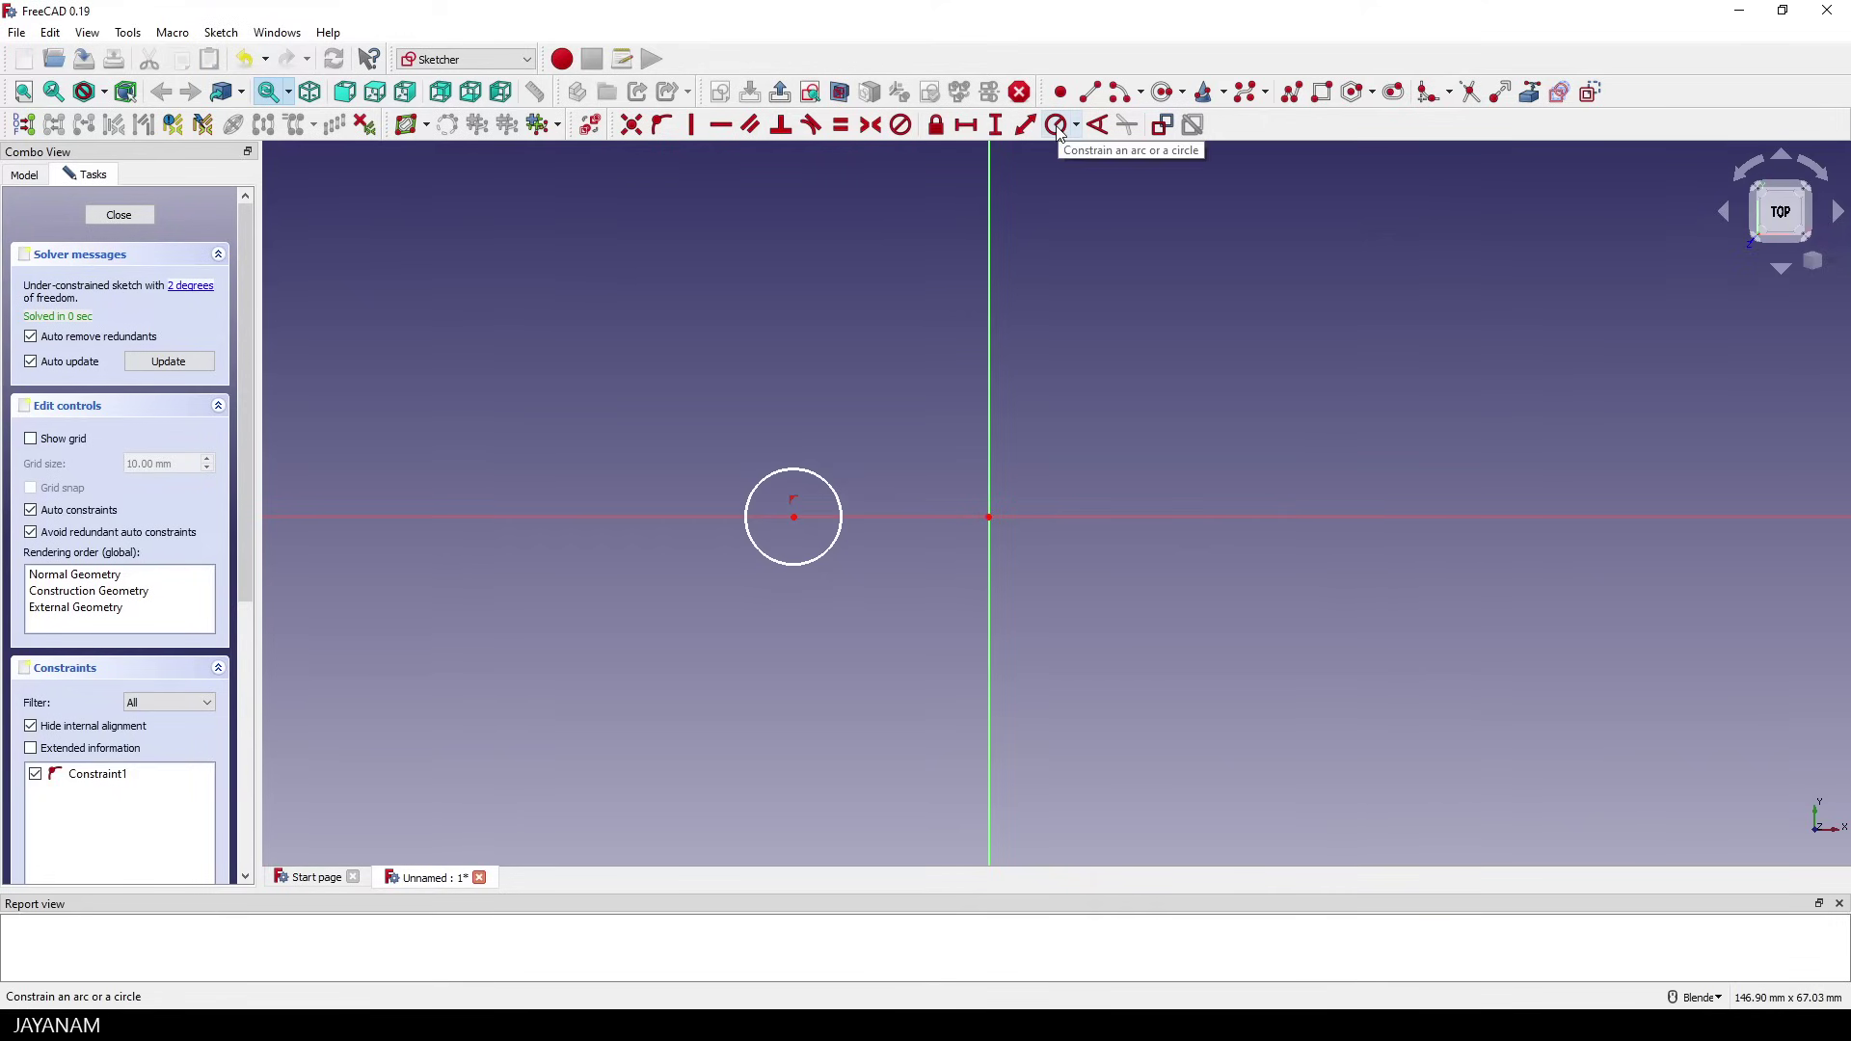
- Constrain the circle's radius to 4 mm and reposition its R4 label and centre
left_click(840, 502)
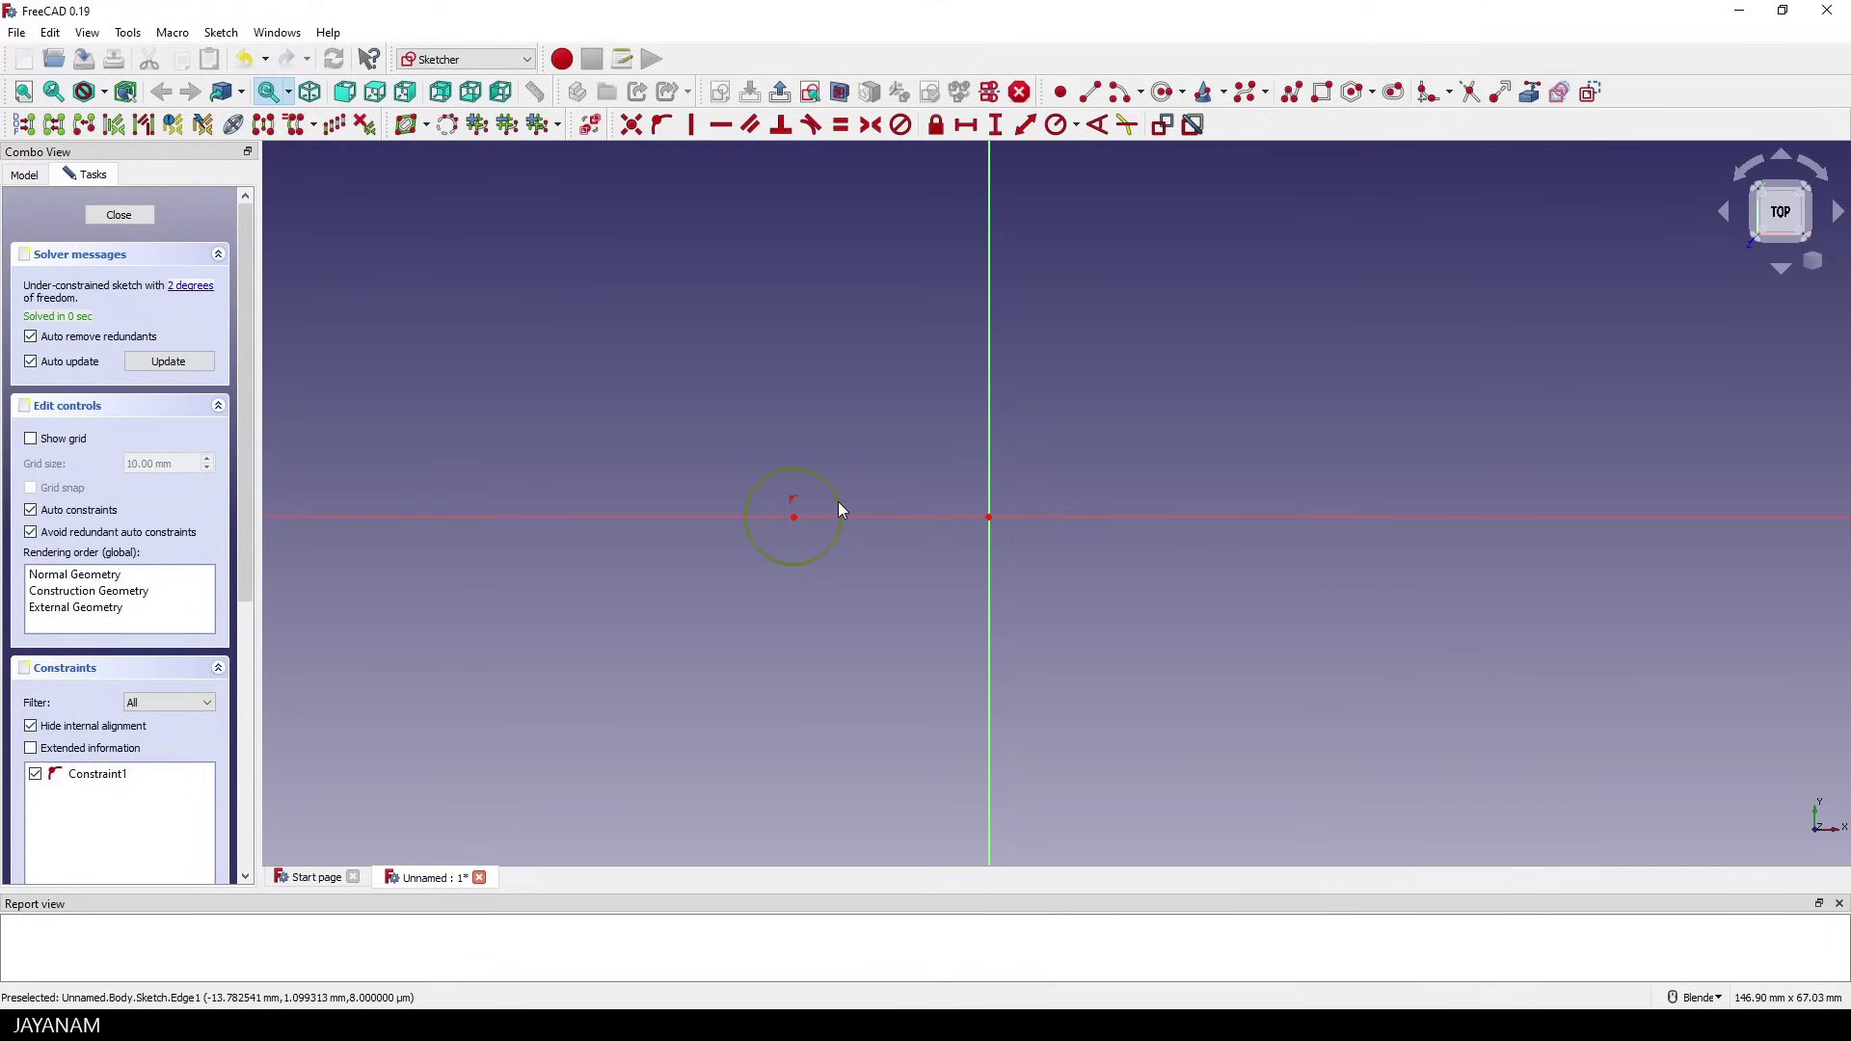
left_click(1062, 128)
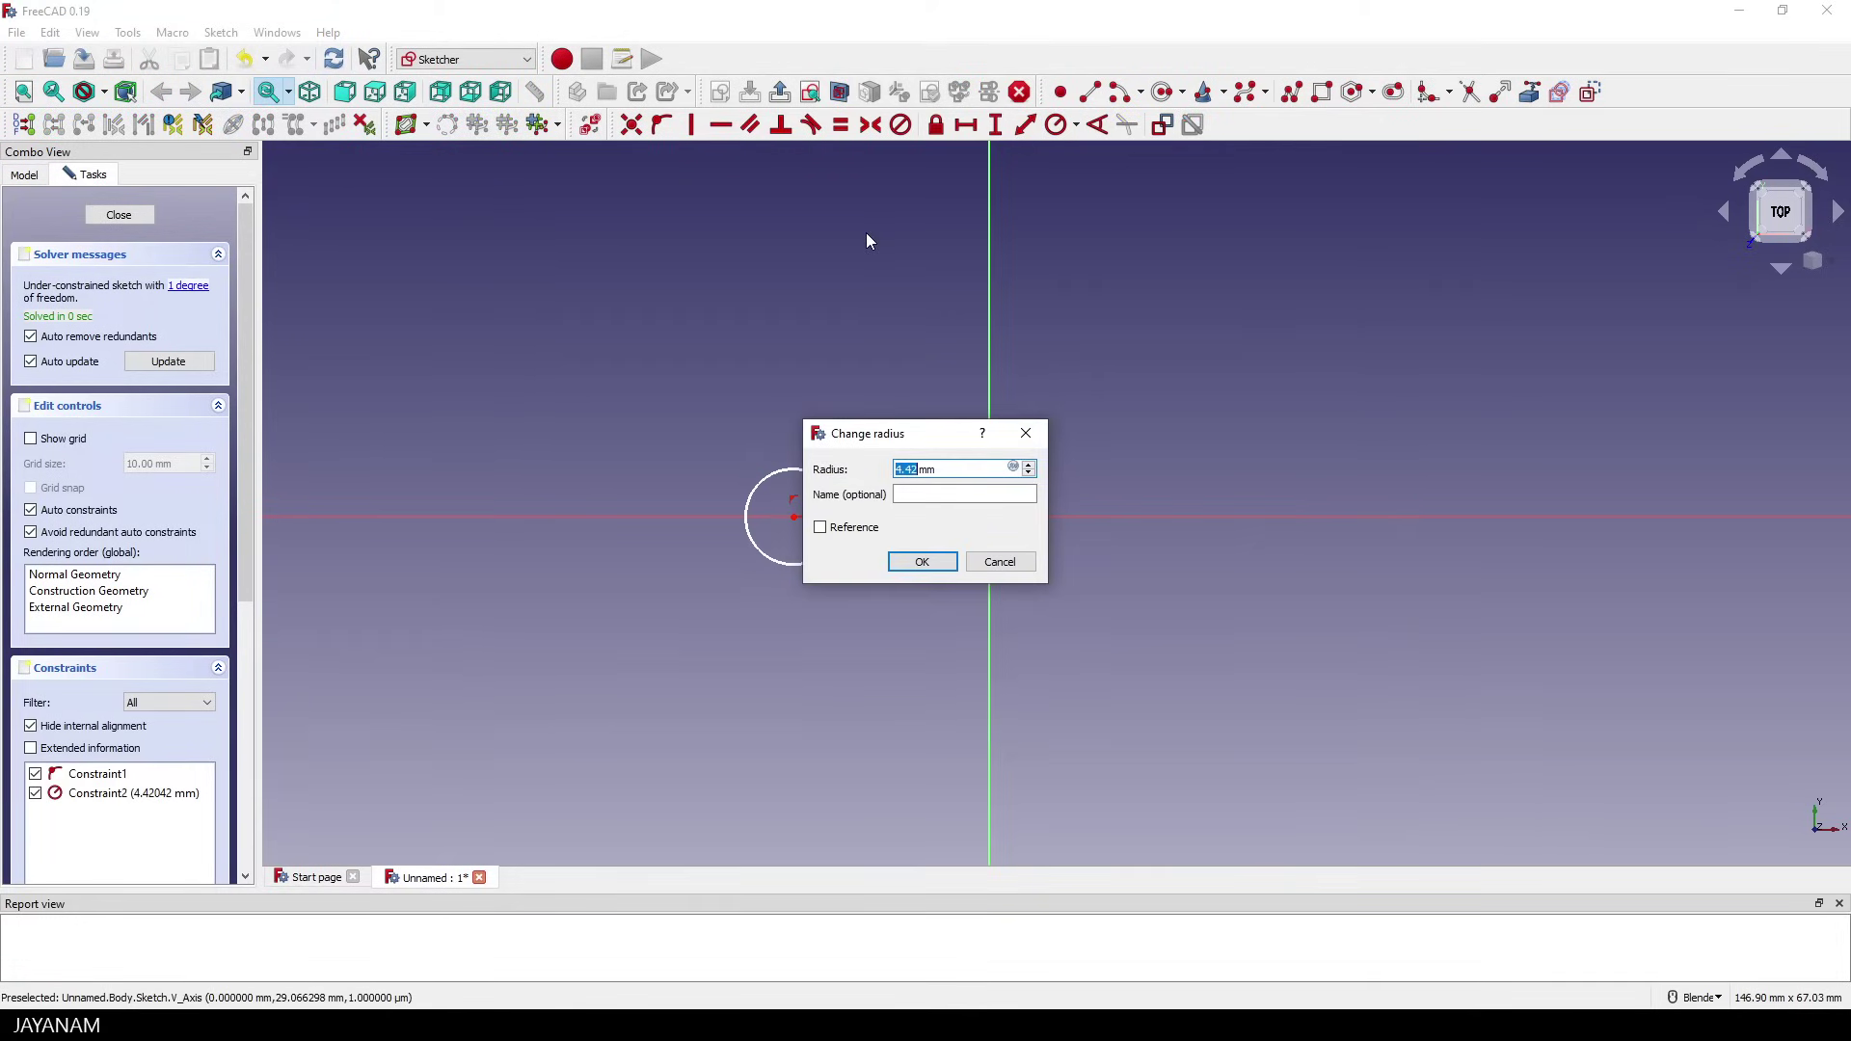
type("4")
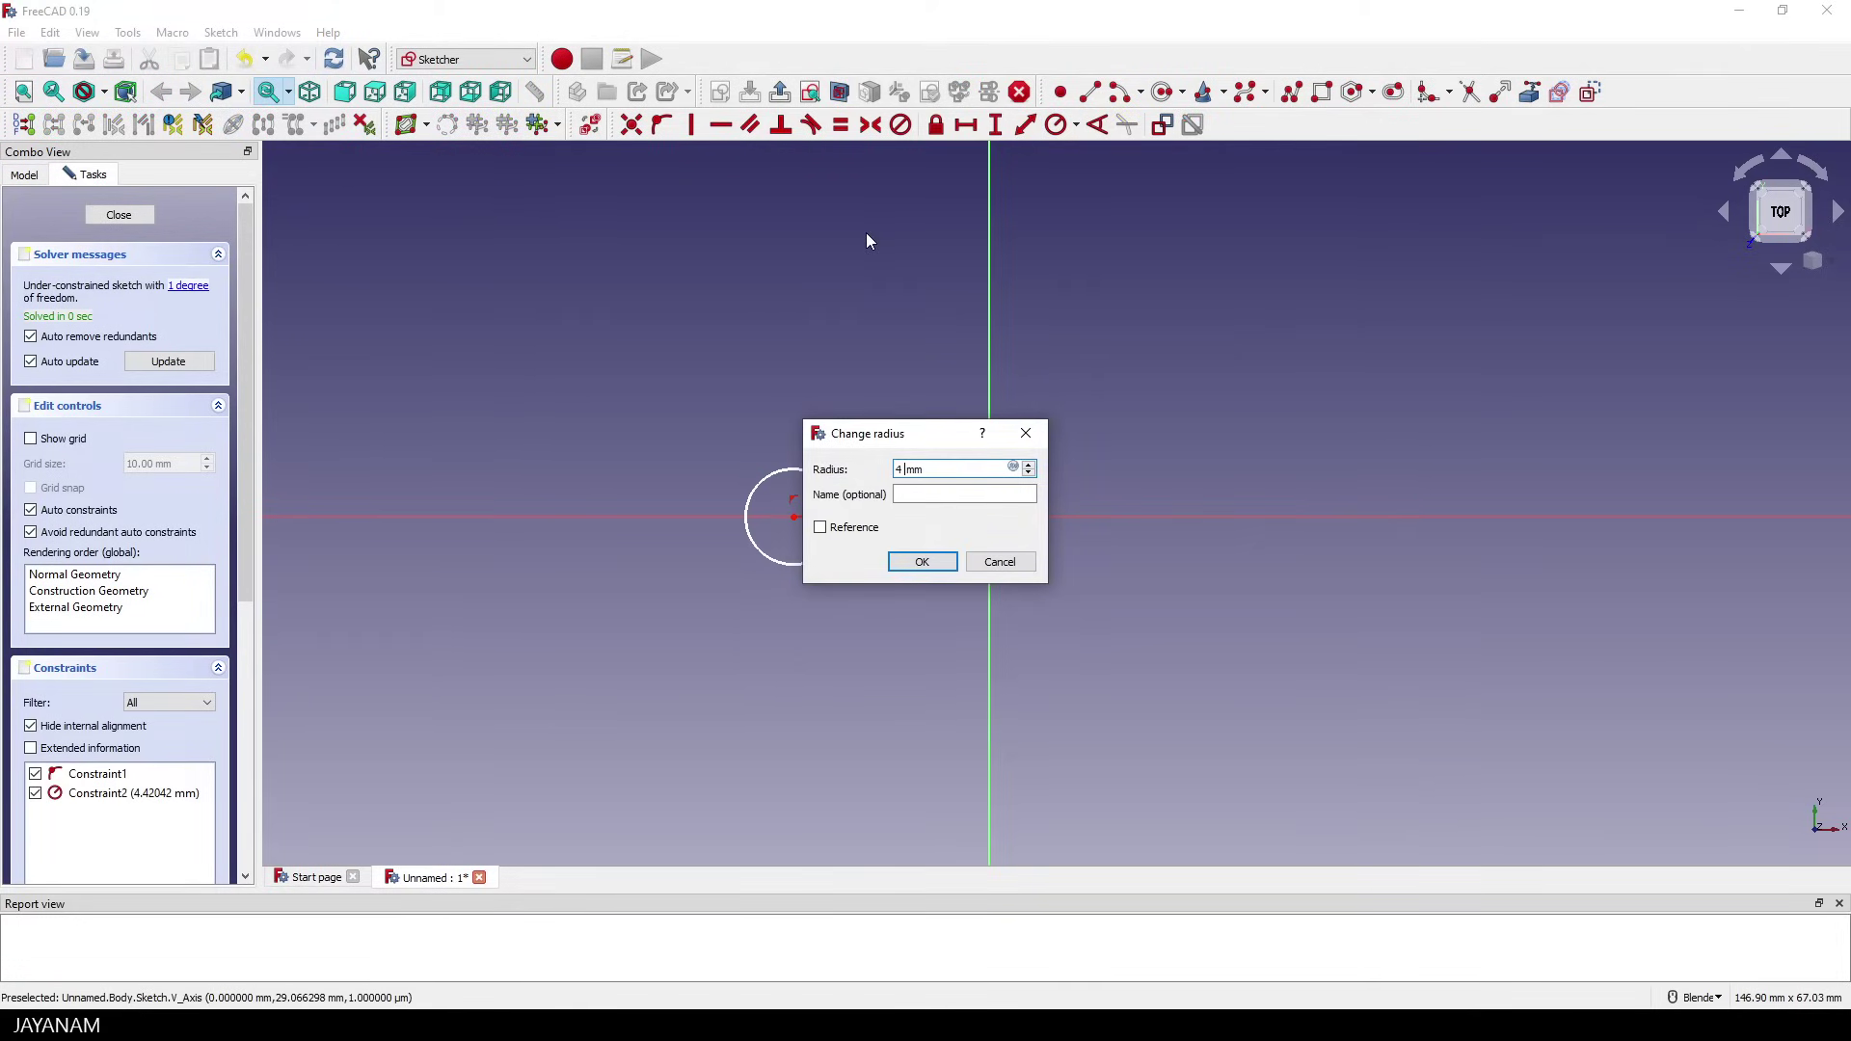
left_click(933, 565)
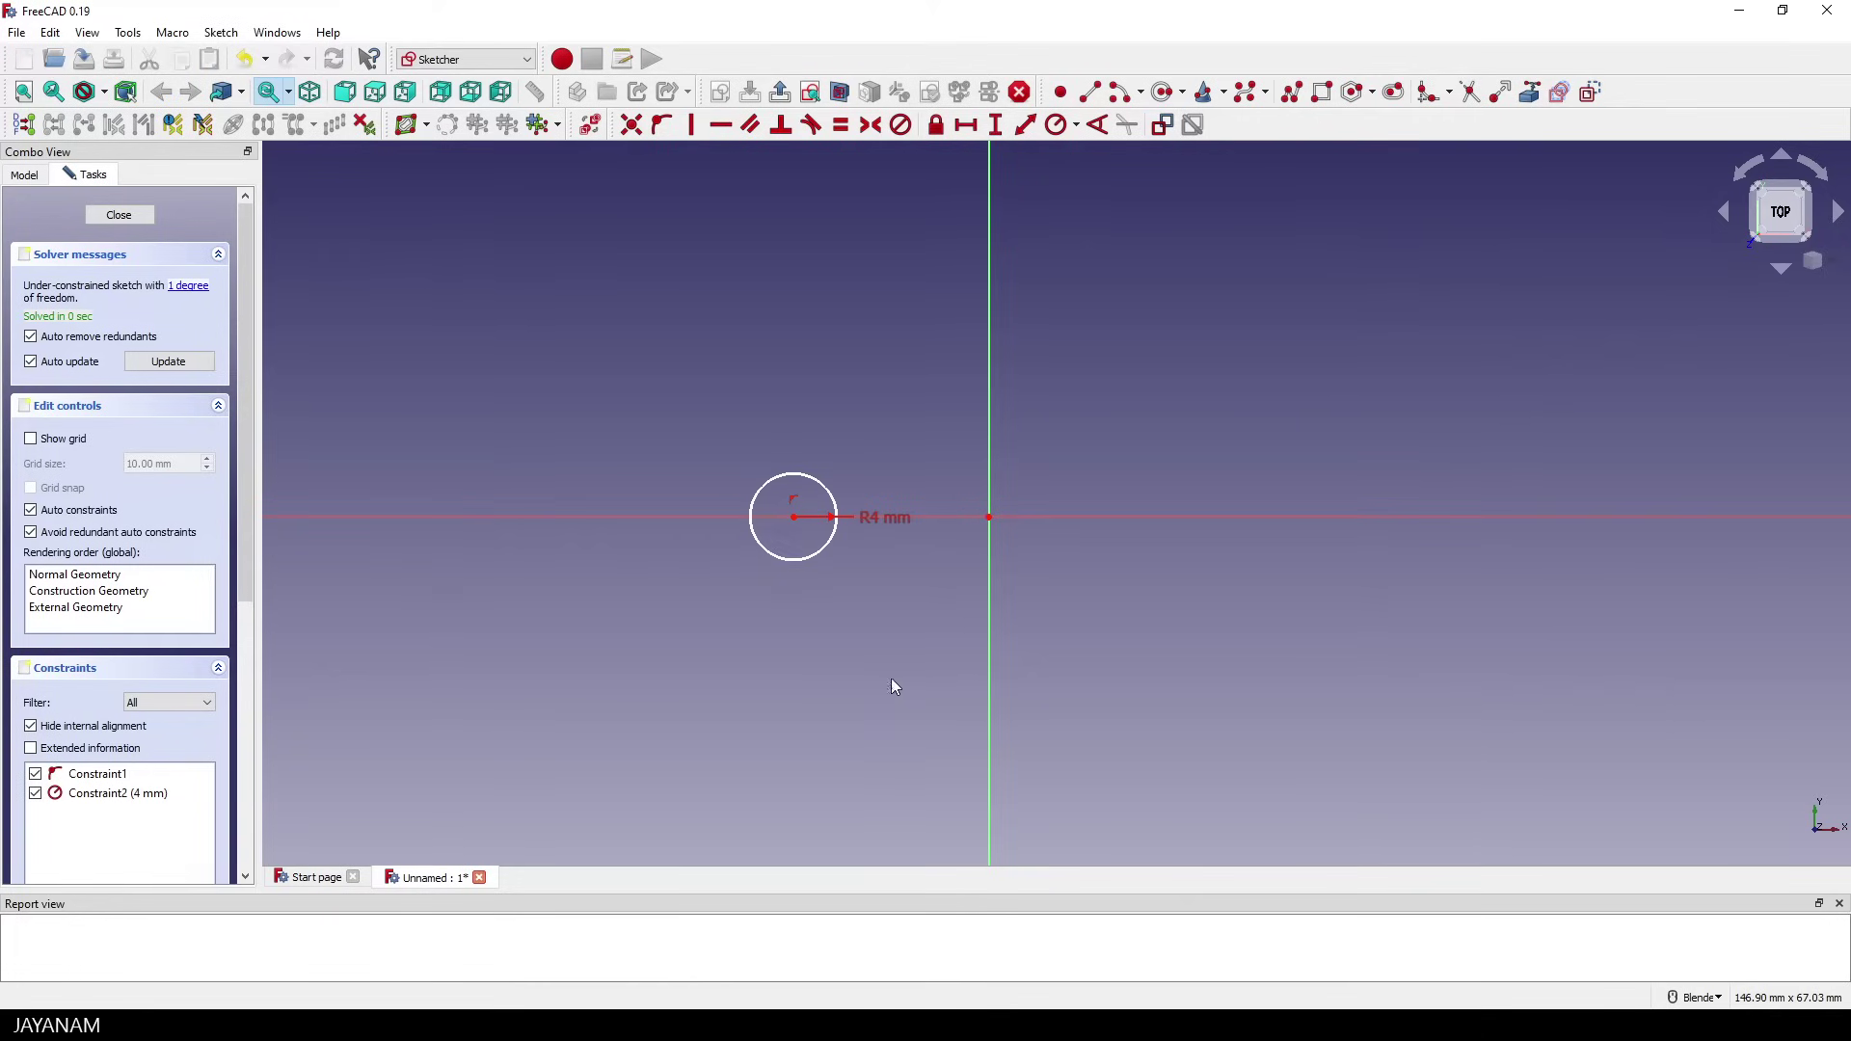
left_click_drag(880, 520, 875, 639)
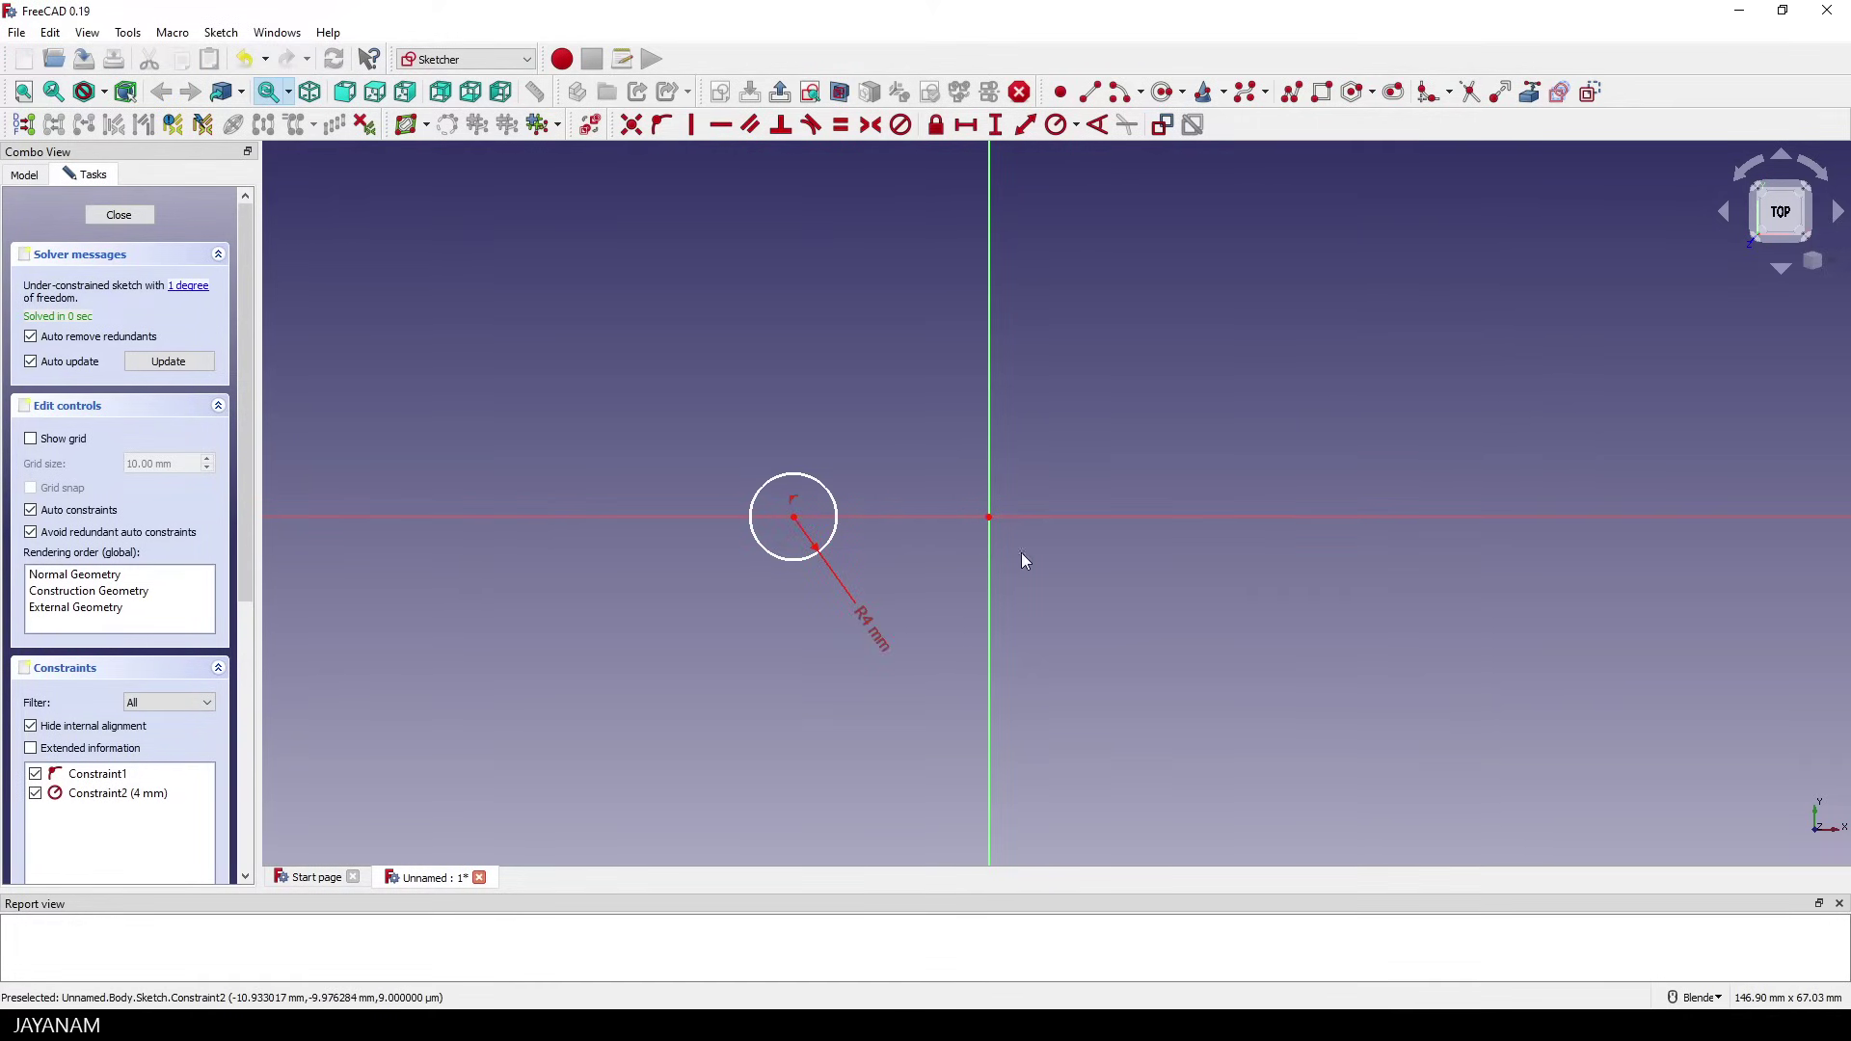
left_click_drag(794, 518, 827, 520)
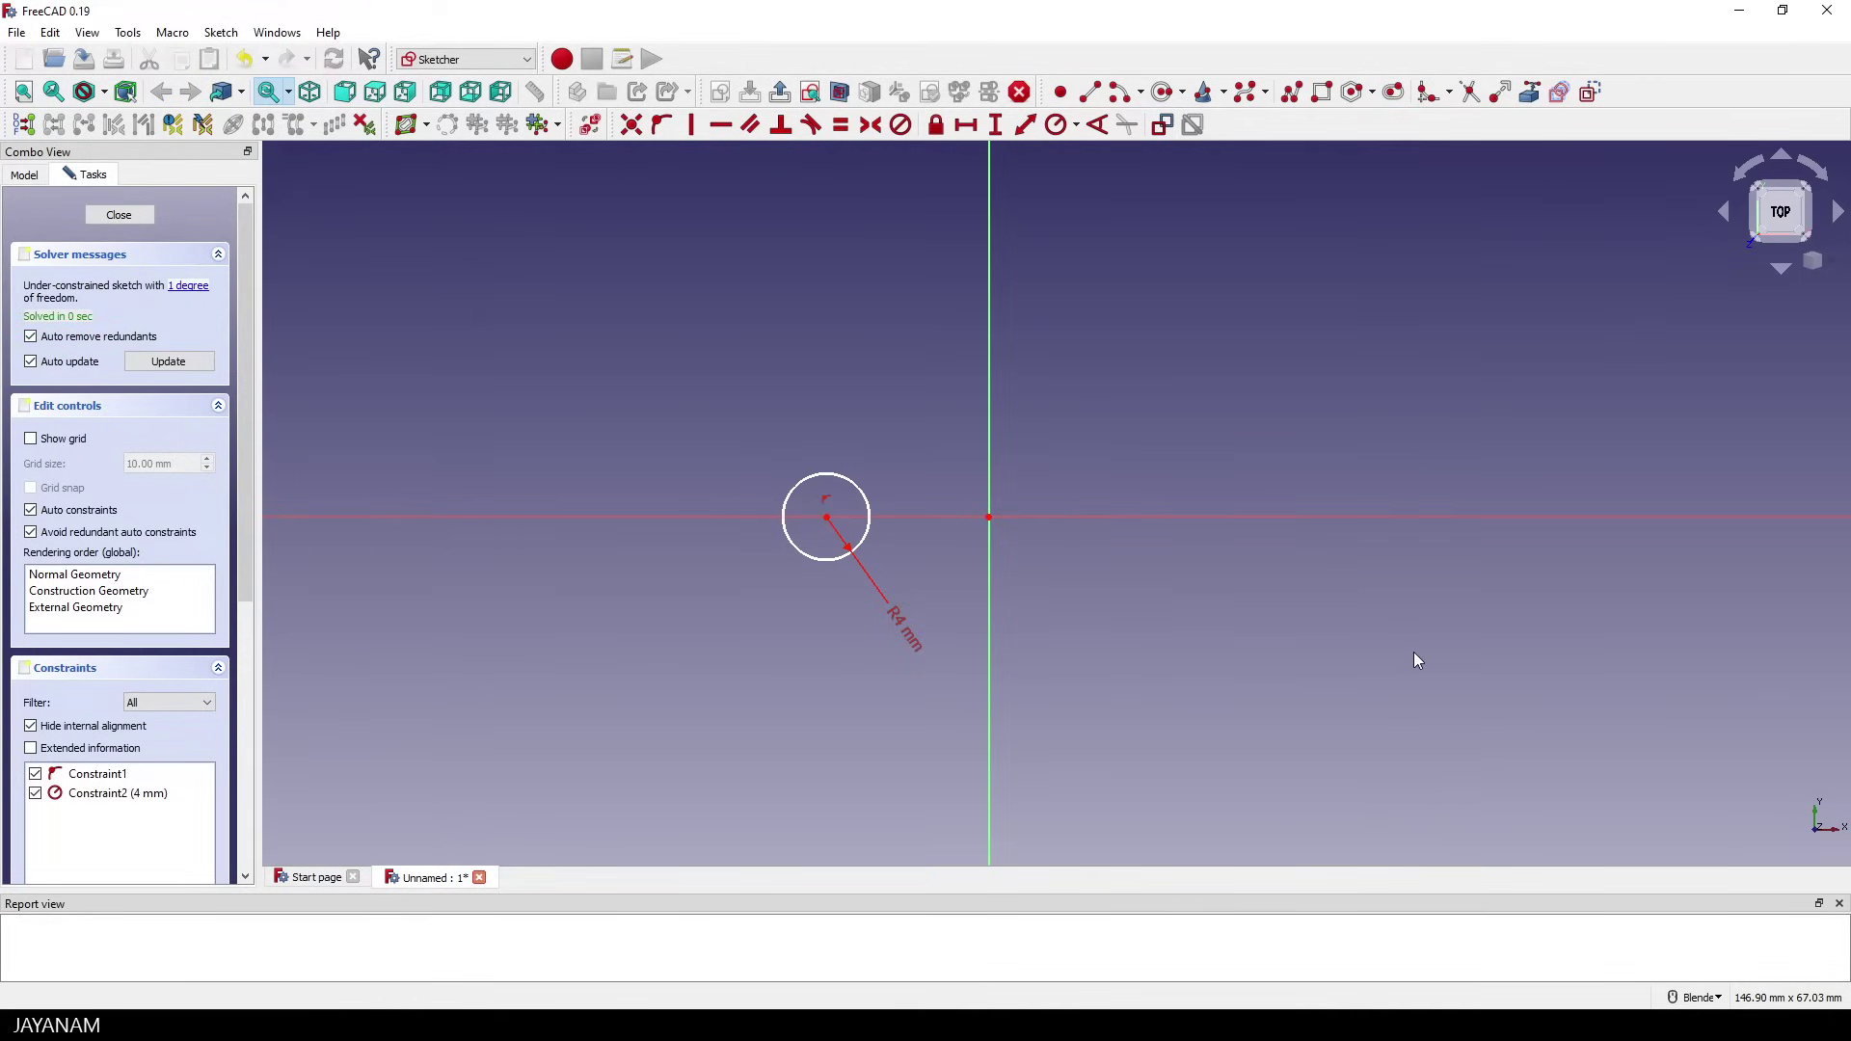
- Draw a second circle centred on the horizontal axis right of the origin
left_click(1167, 93)
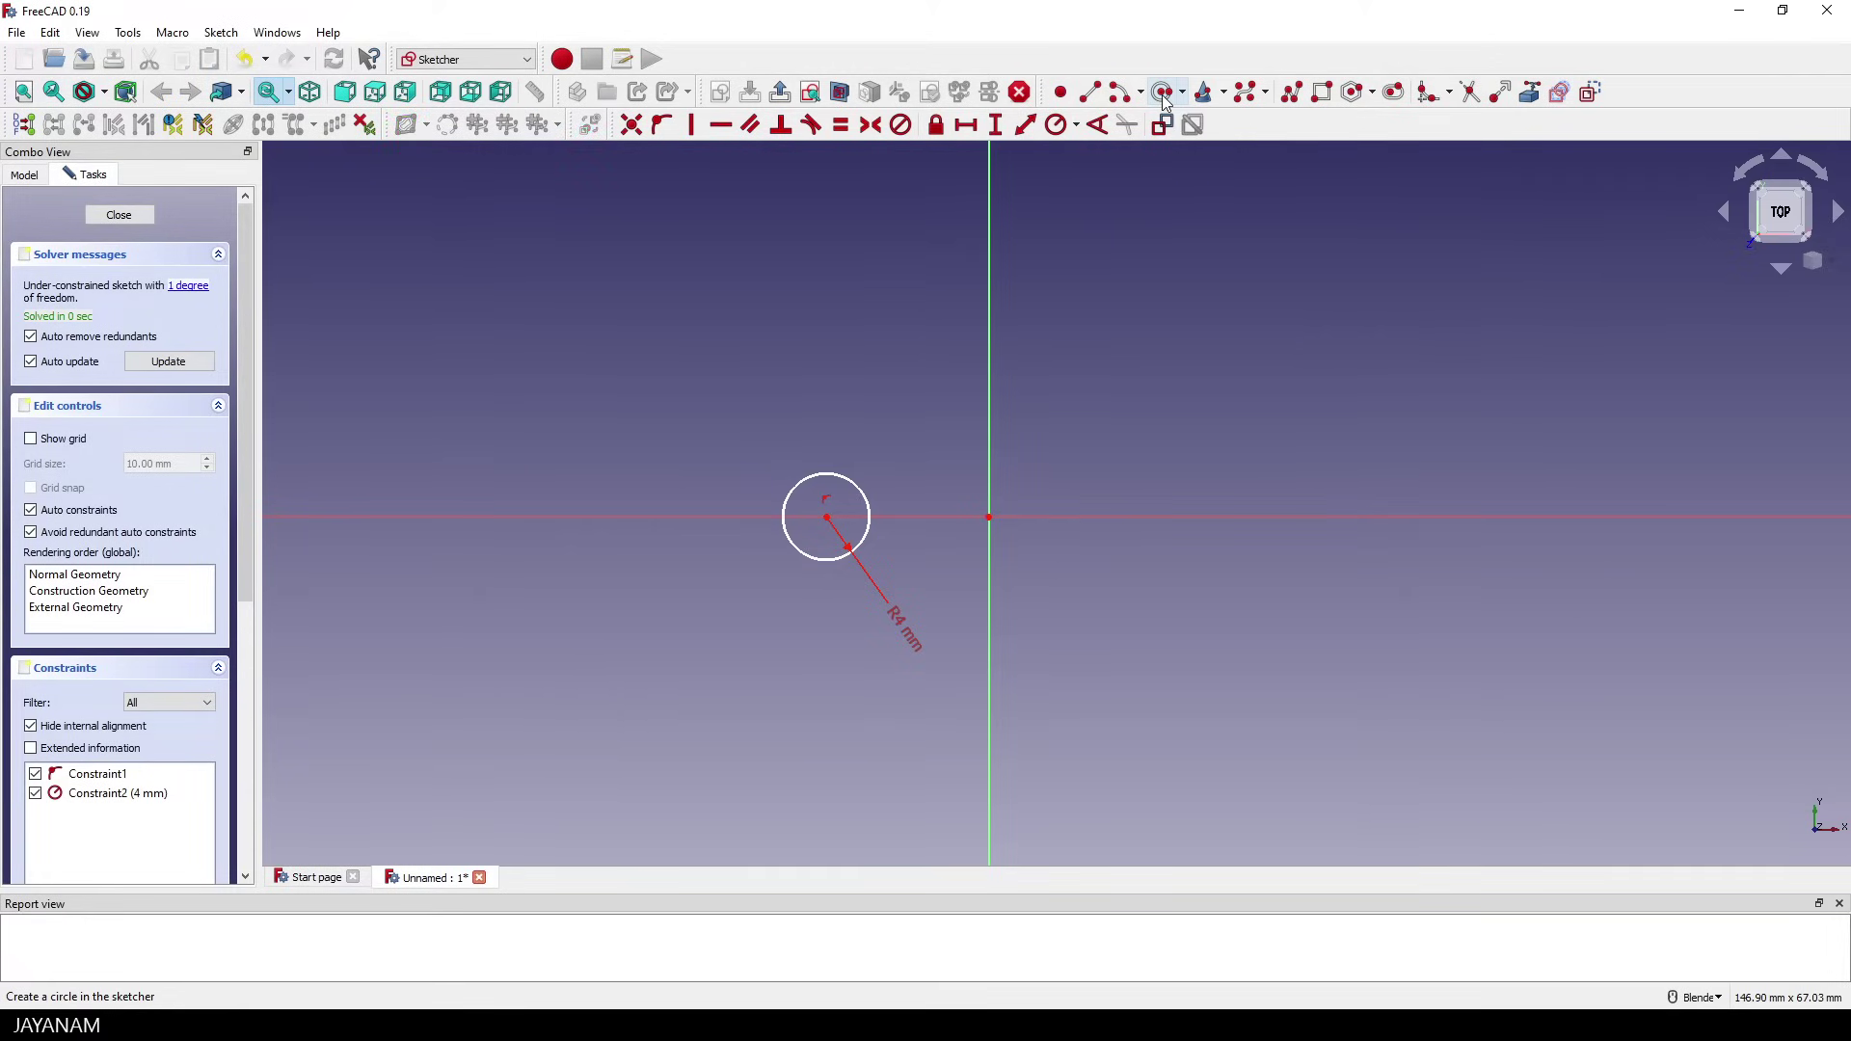
left_click(1117, 517)
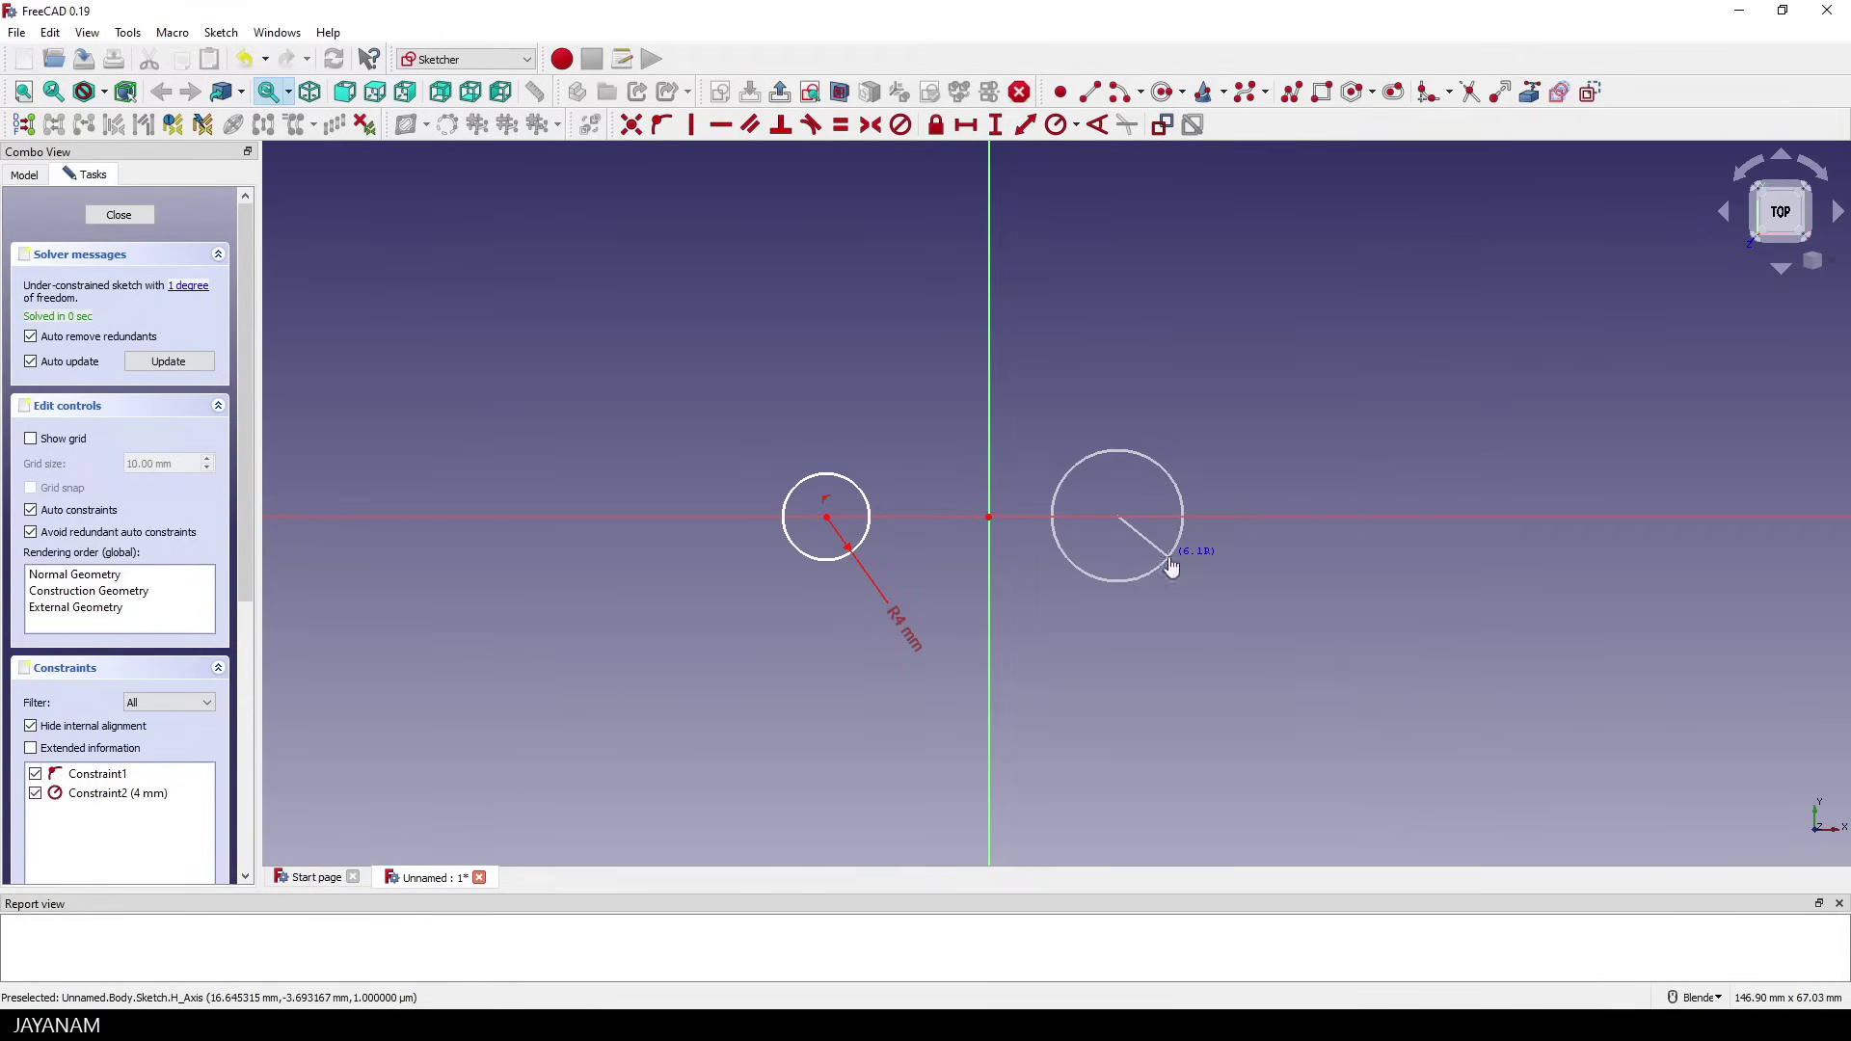
left_click(1168, 558)
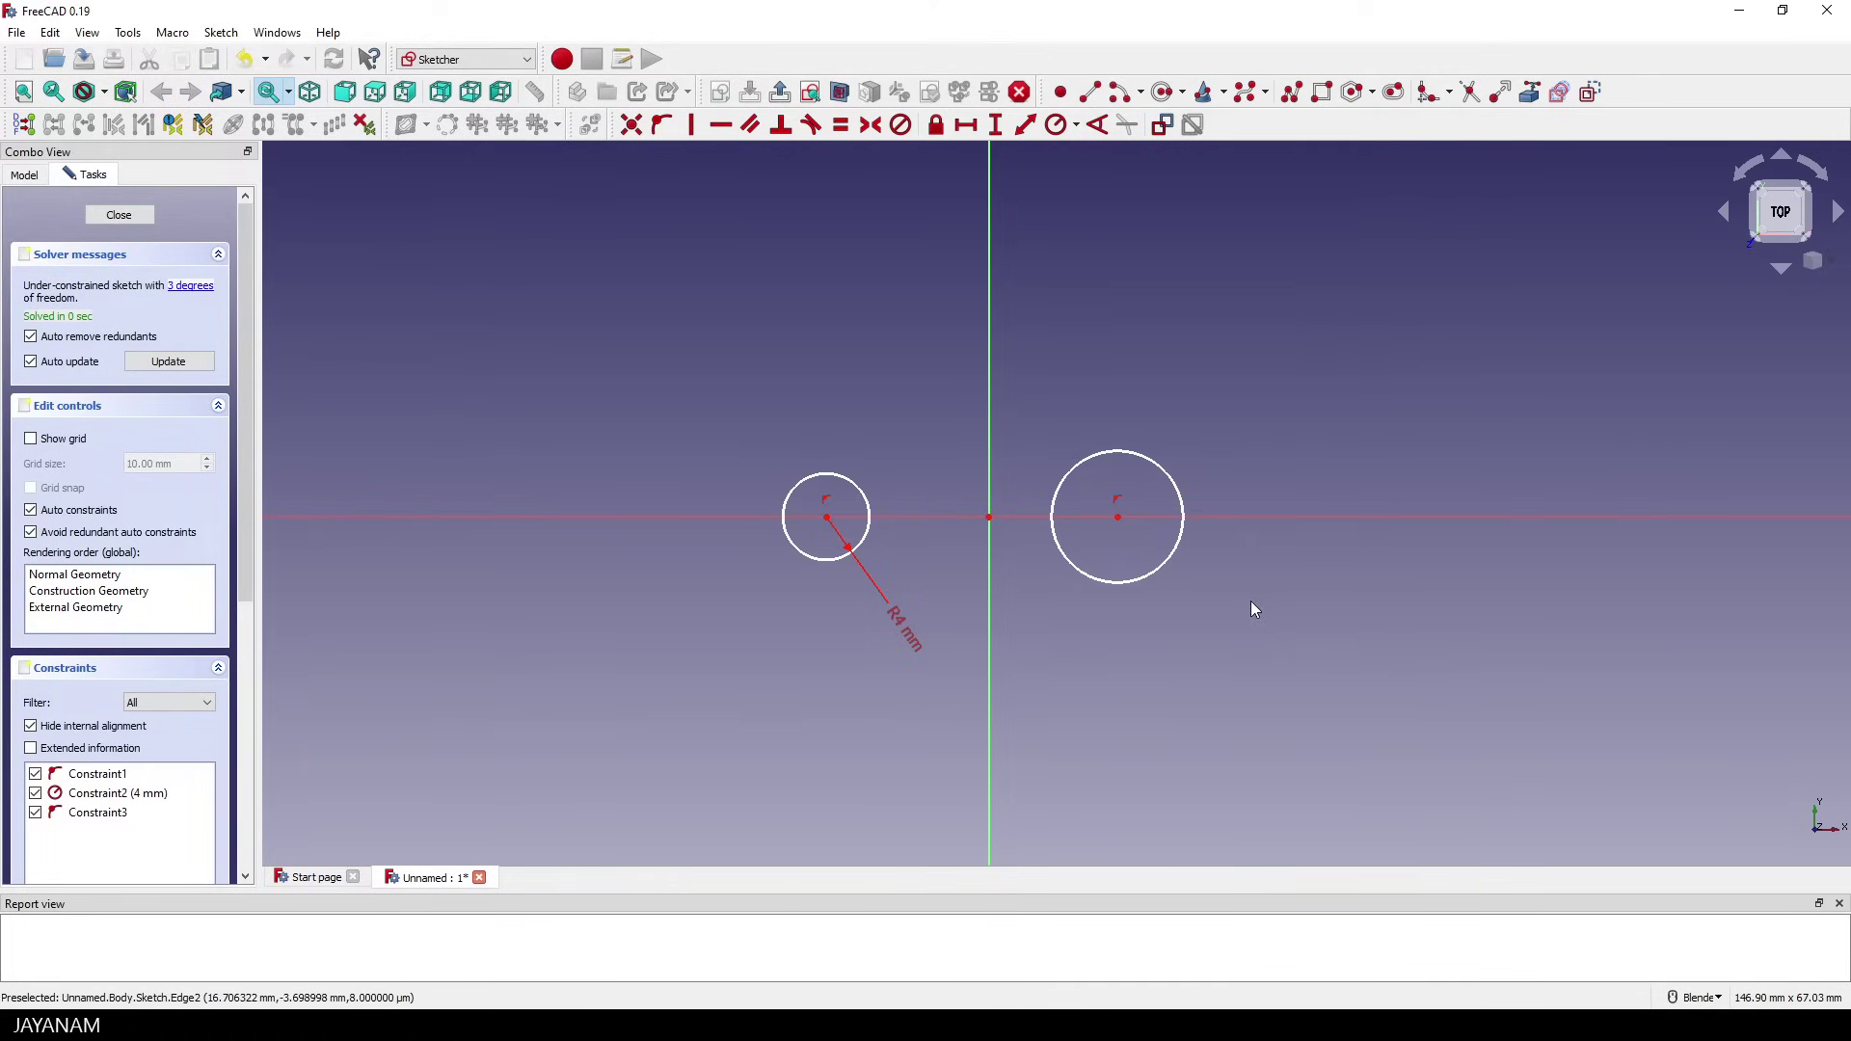
- Constrain the right circle's radius to 6 mm and angle its R6 label diagonally
left_click(1169, 480)
left_click(1060, 131)
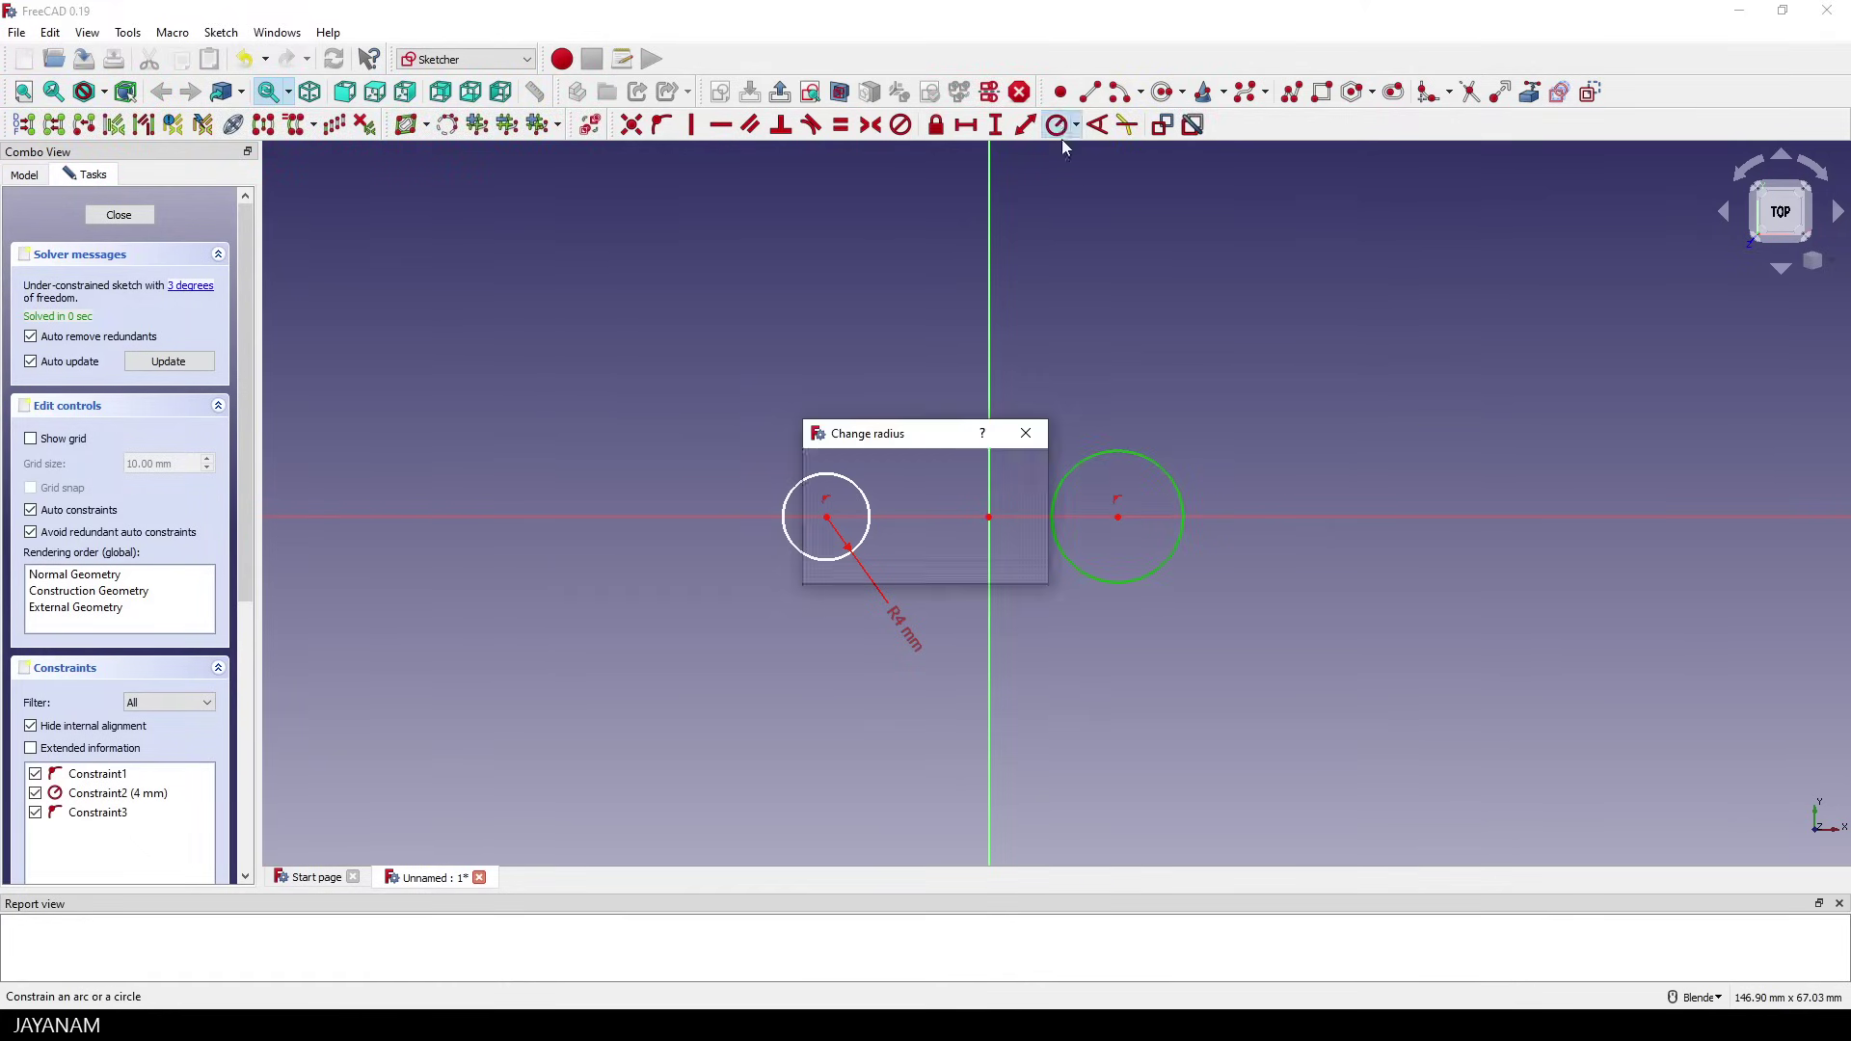
type("6")
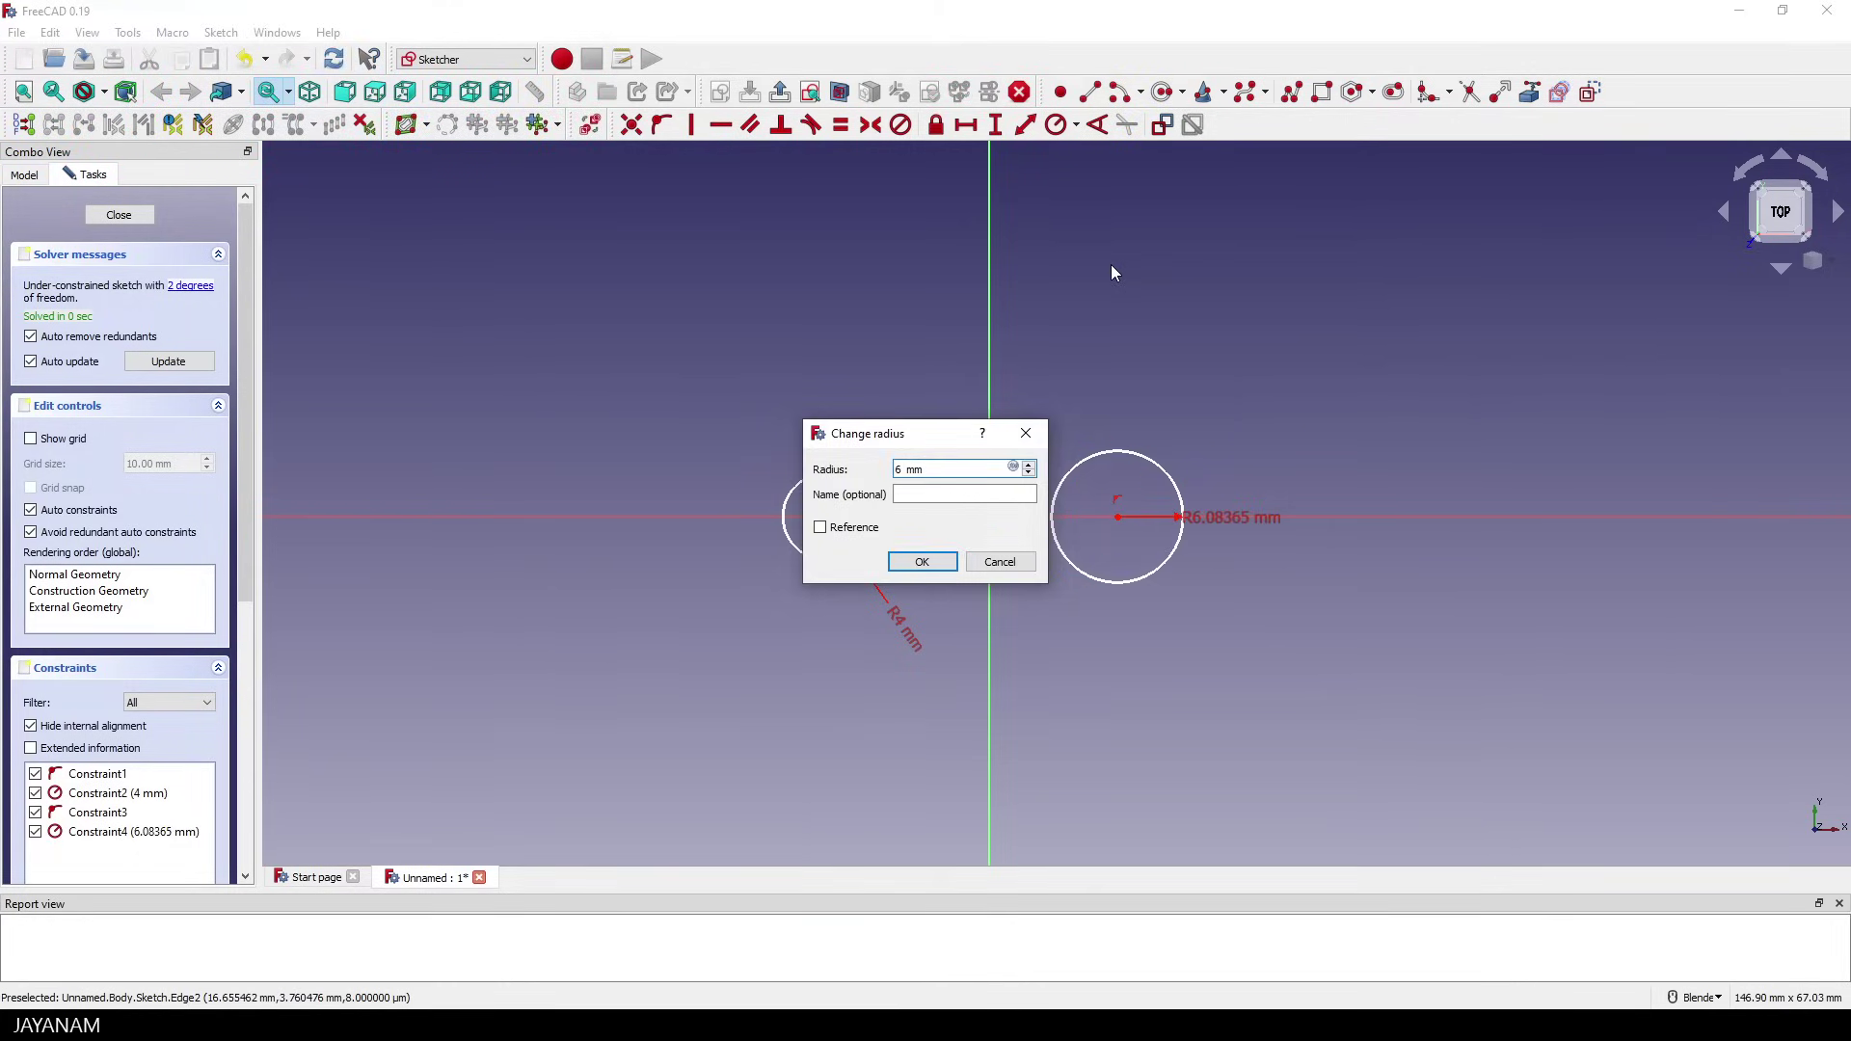
key("Return")
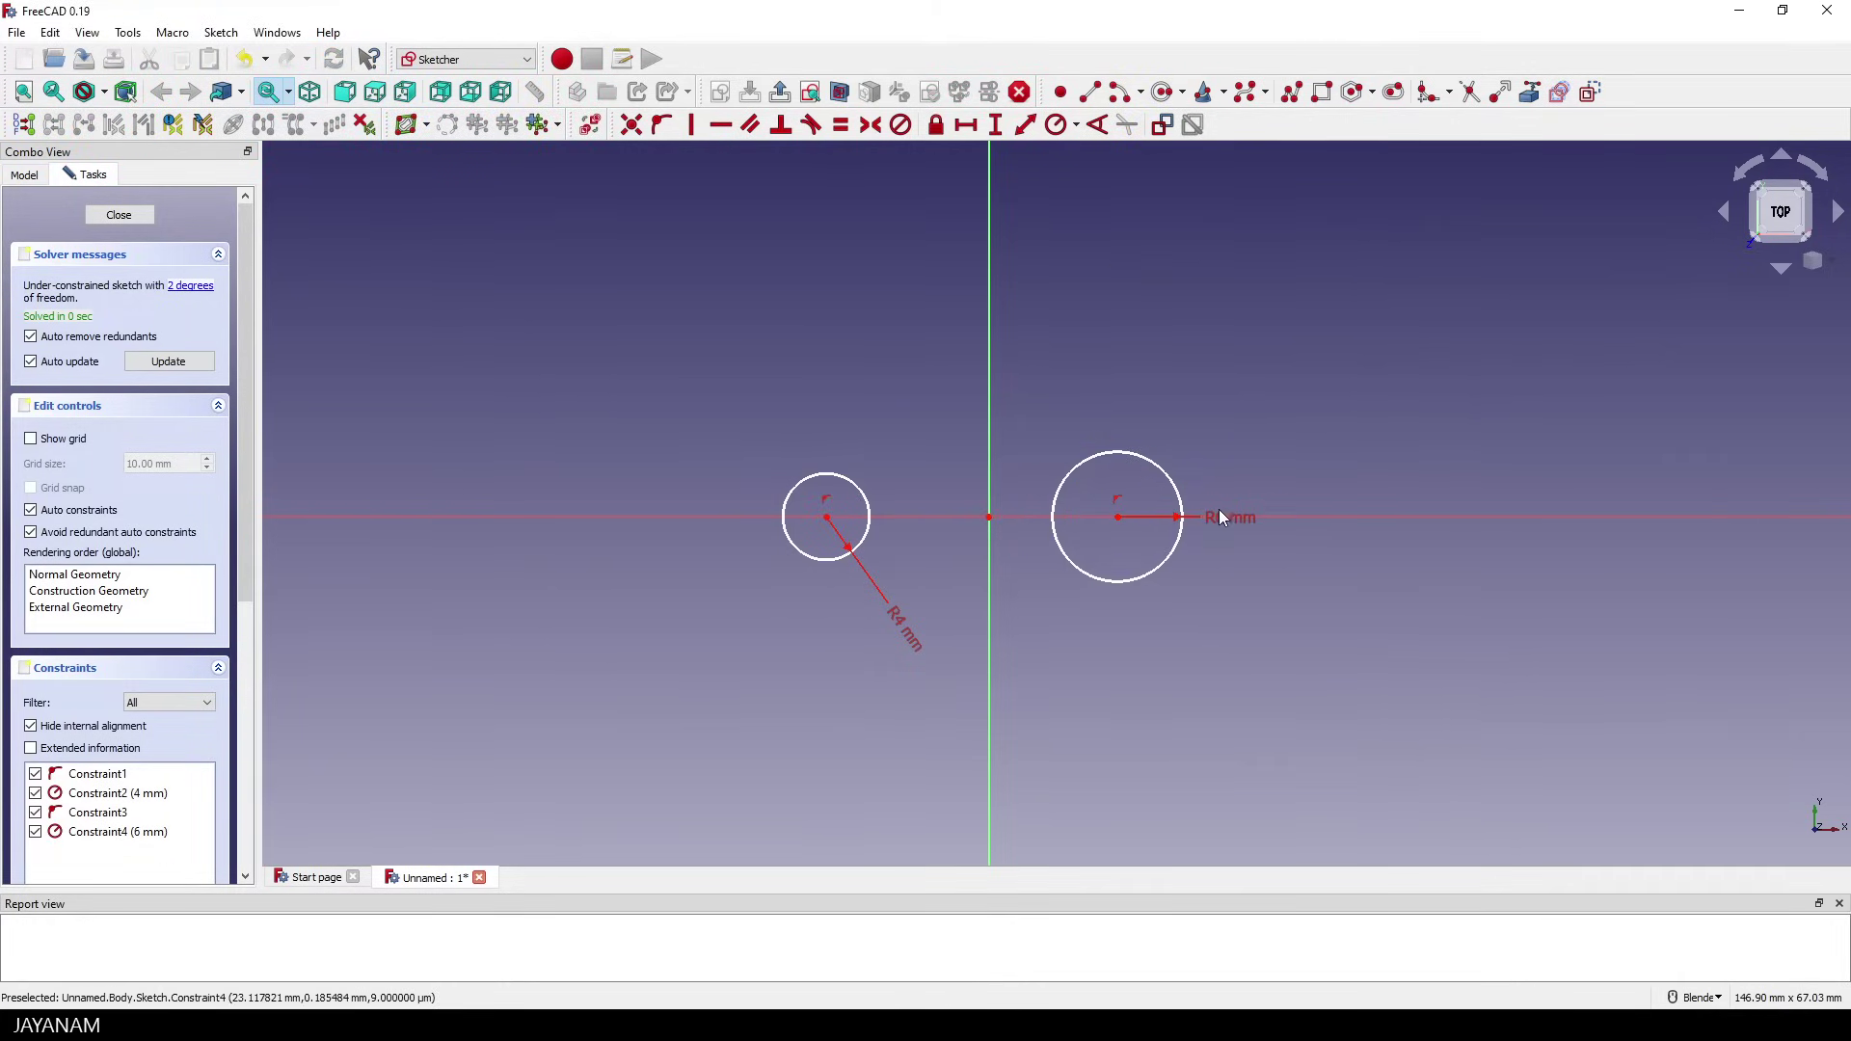
left_click_drag(1224, 517, 1236, 629)
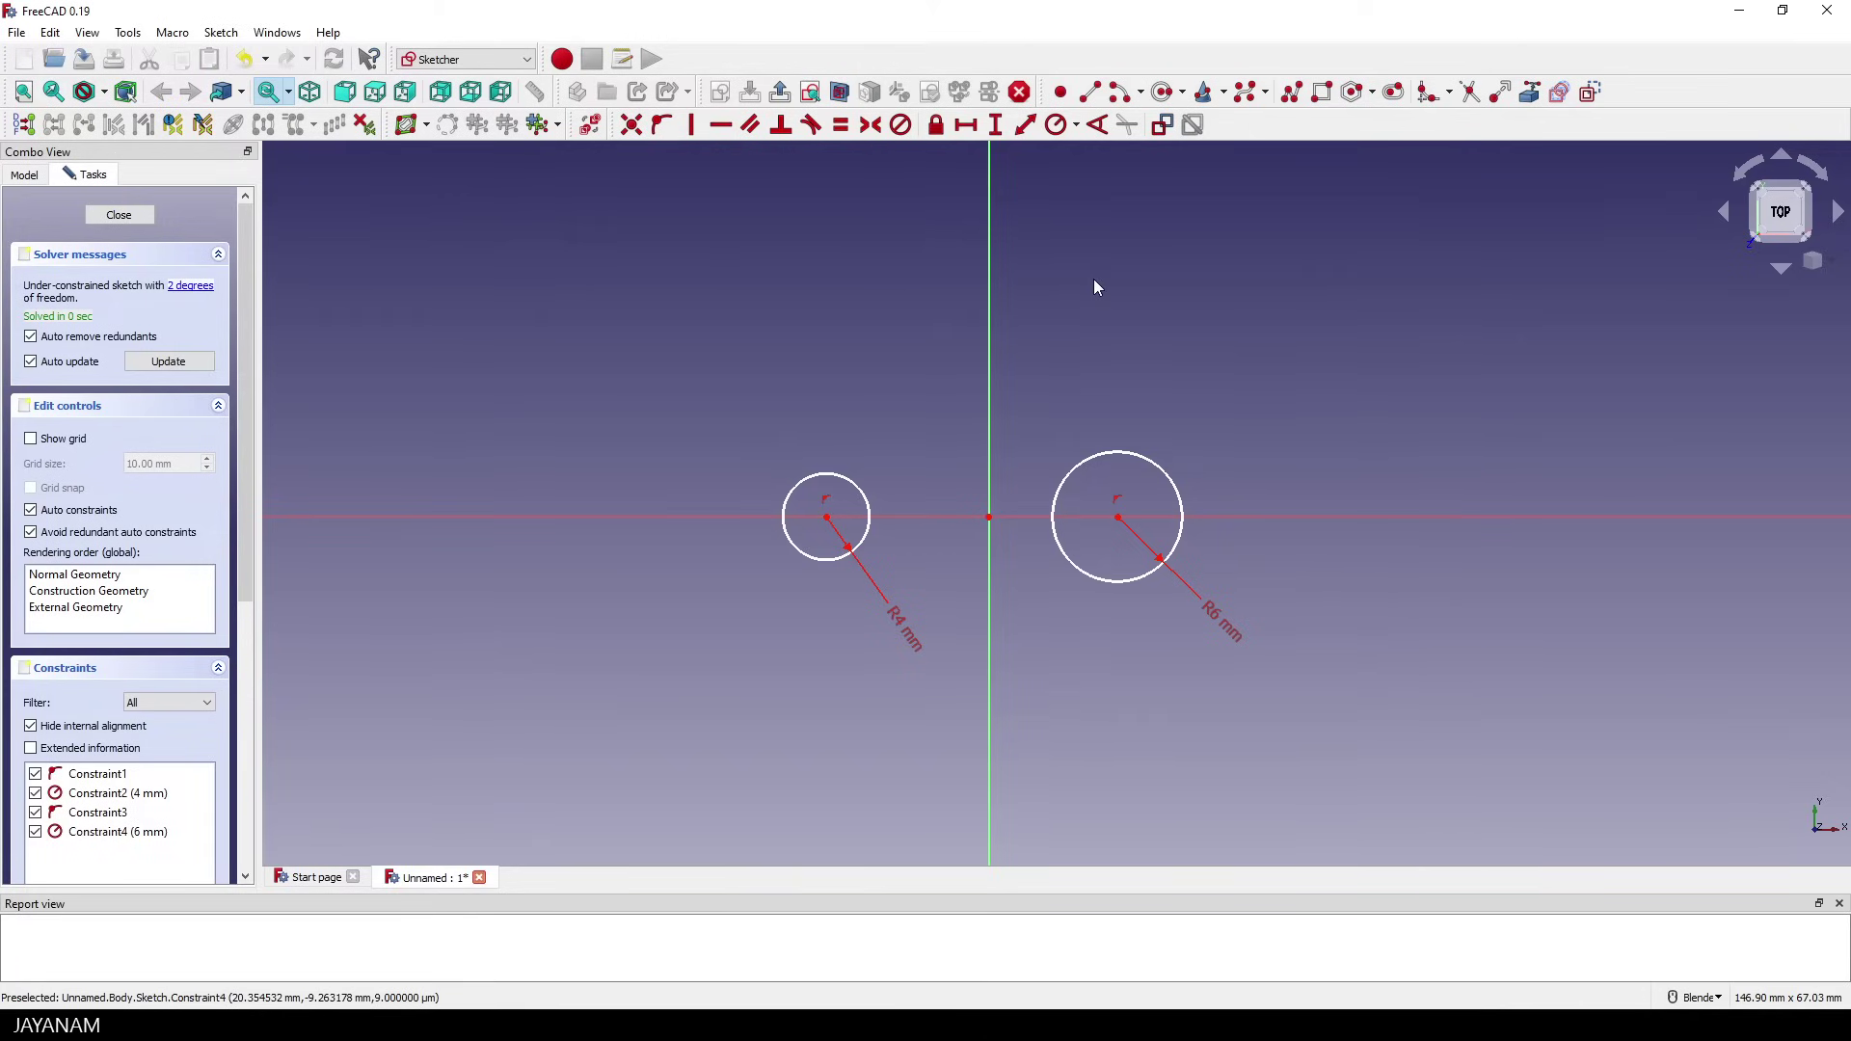
- Draw larger concentric arcs around the left and right circles, each open toward the origin
left_click(1124, 96)
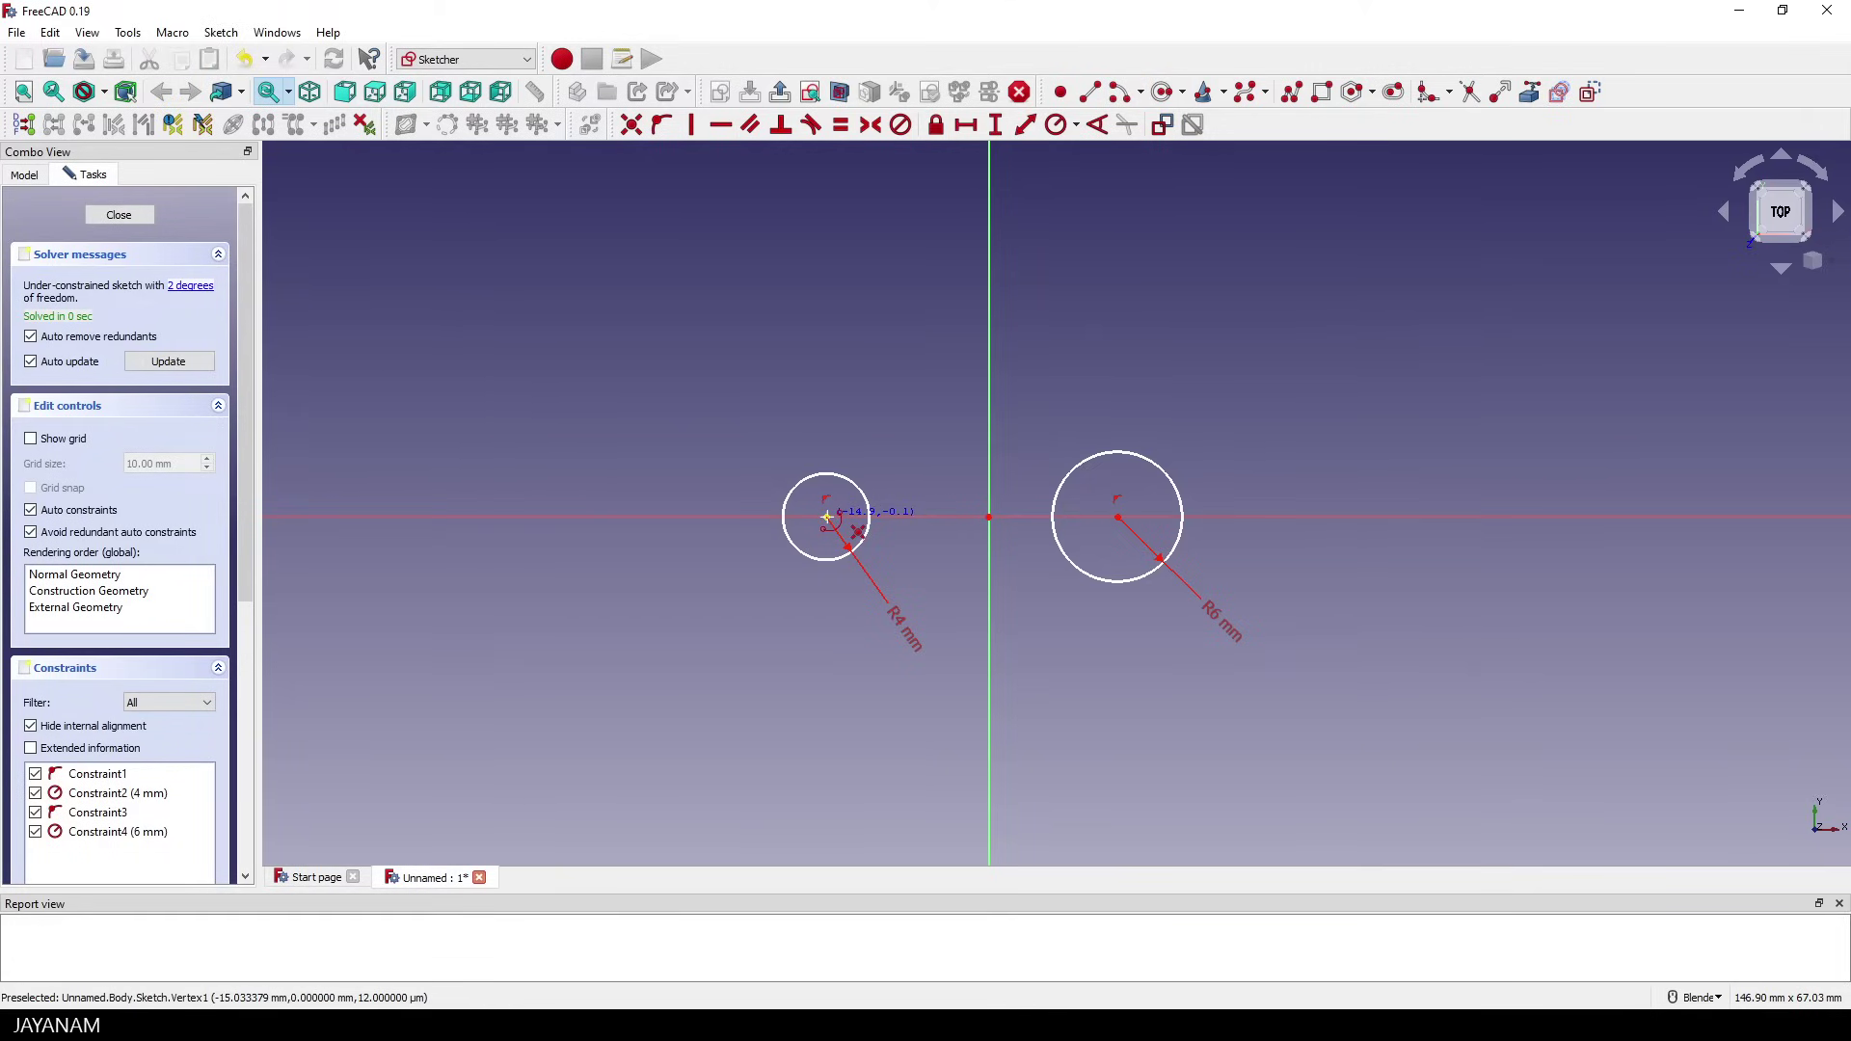
left_click(827, 517)
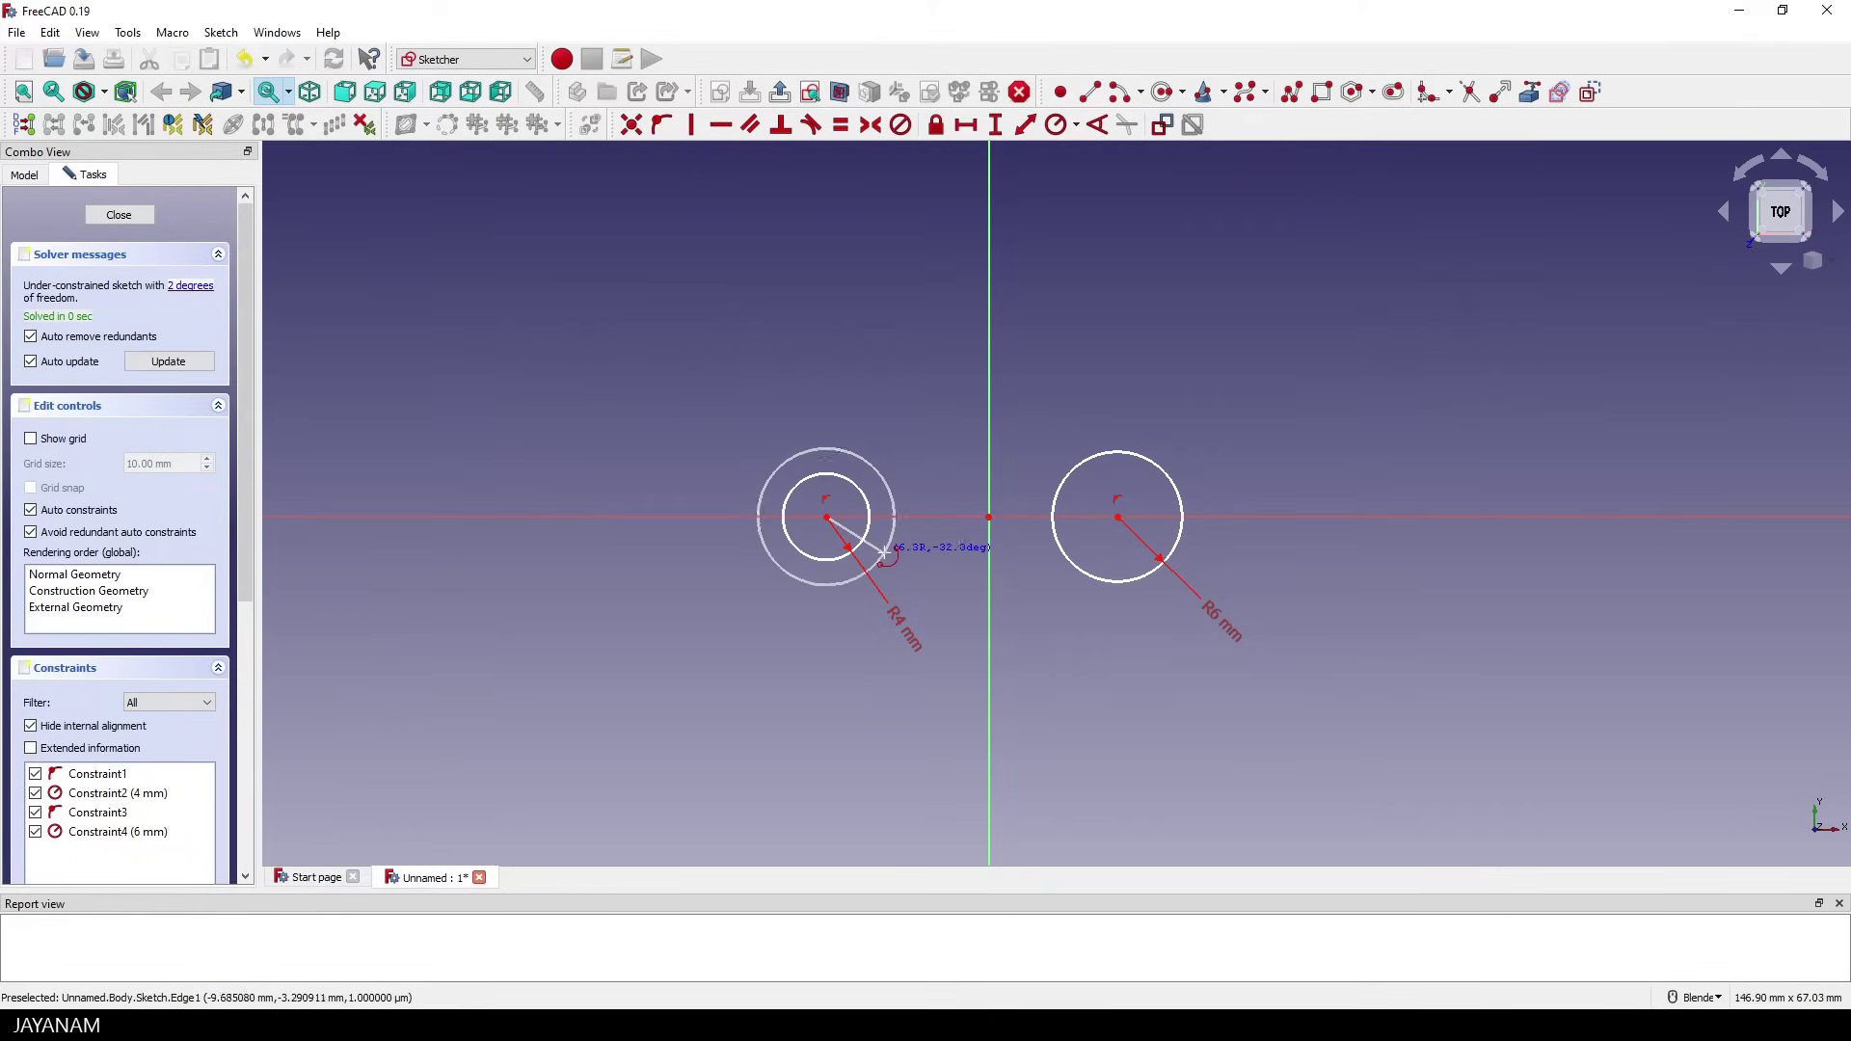
left_click(876, 457)
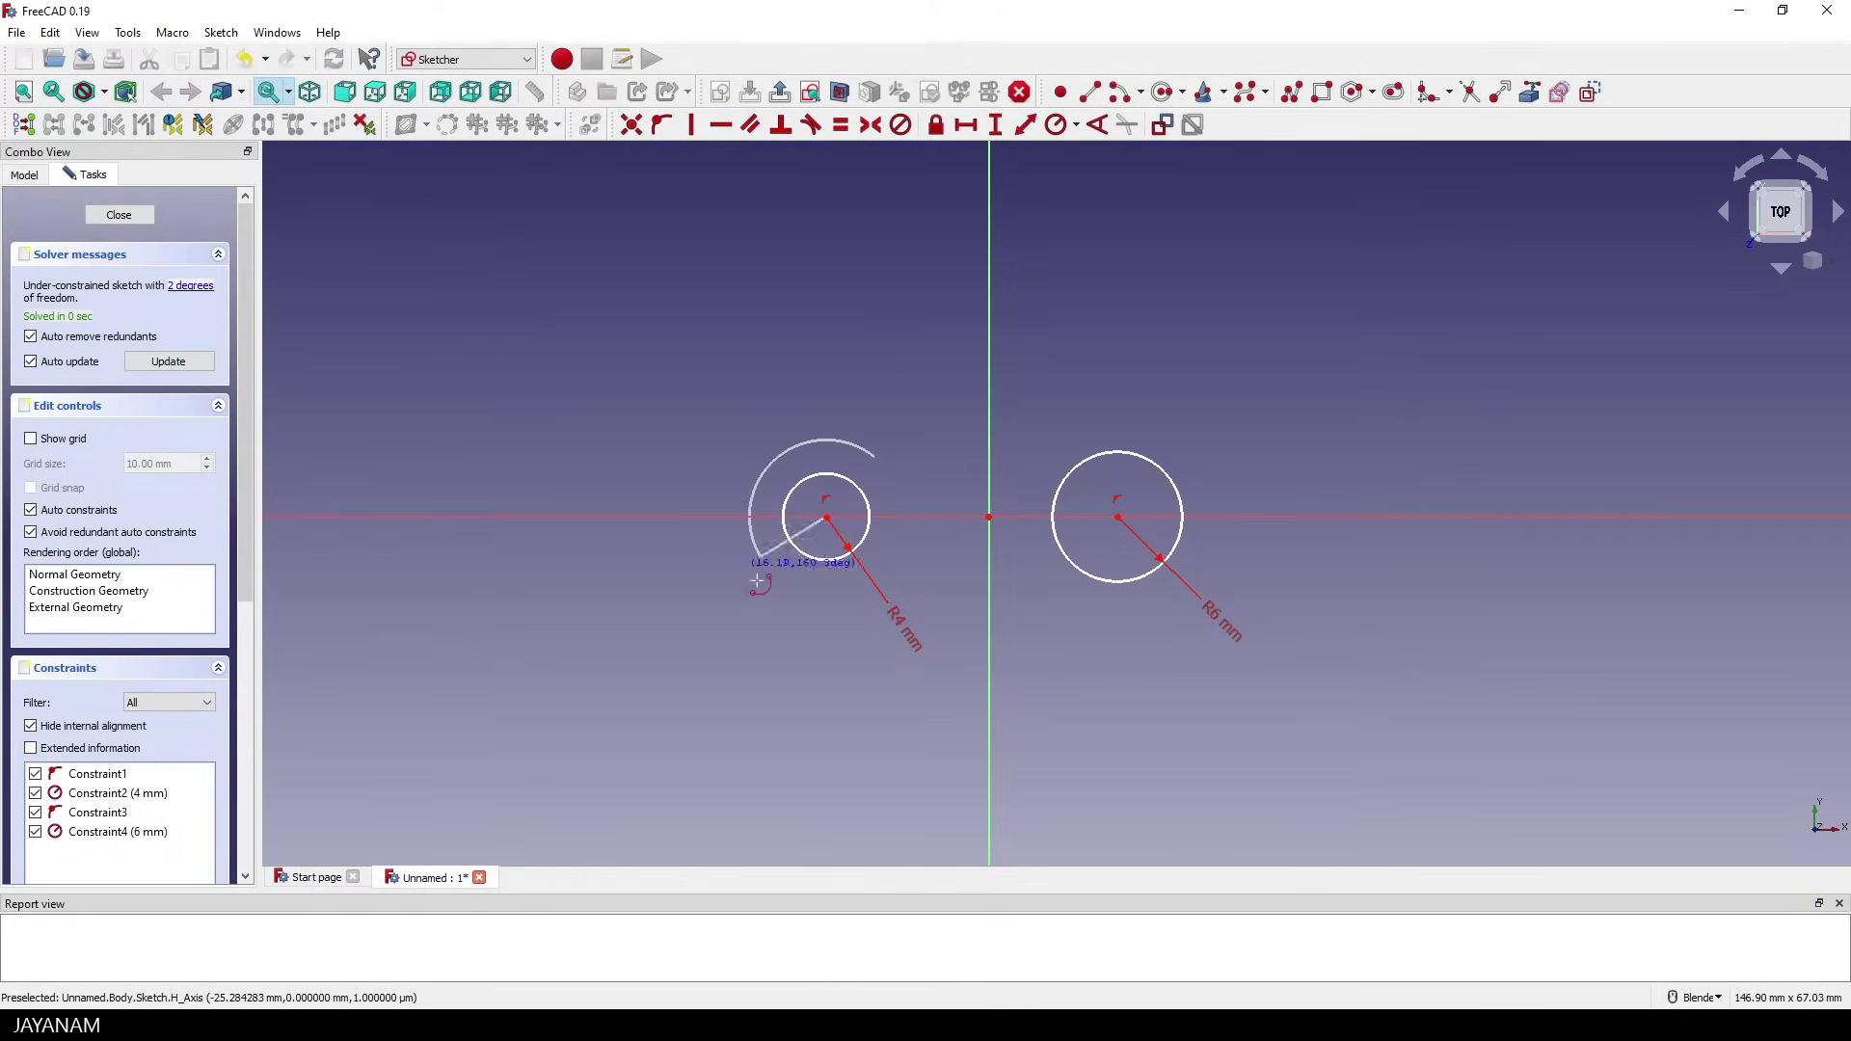
left_click(875, 580)
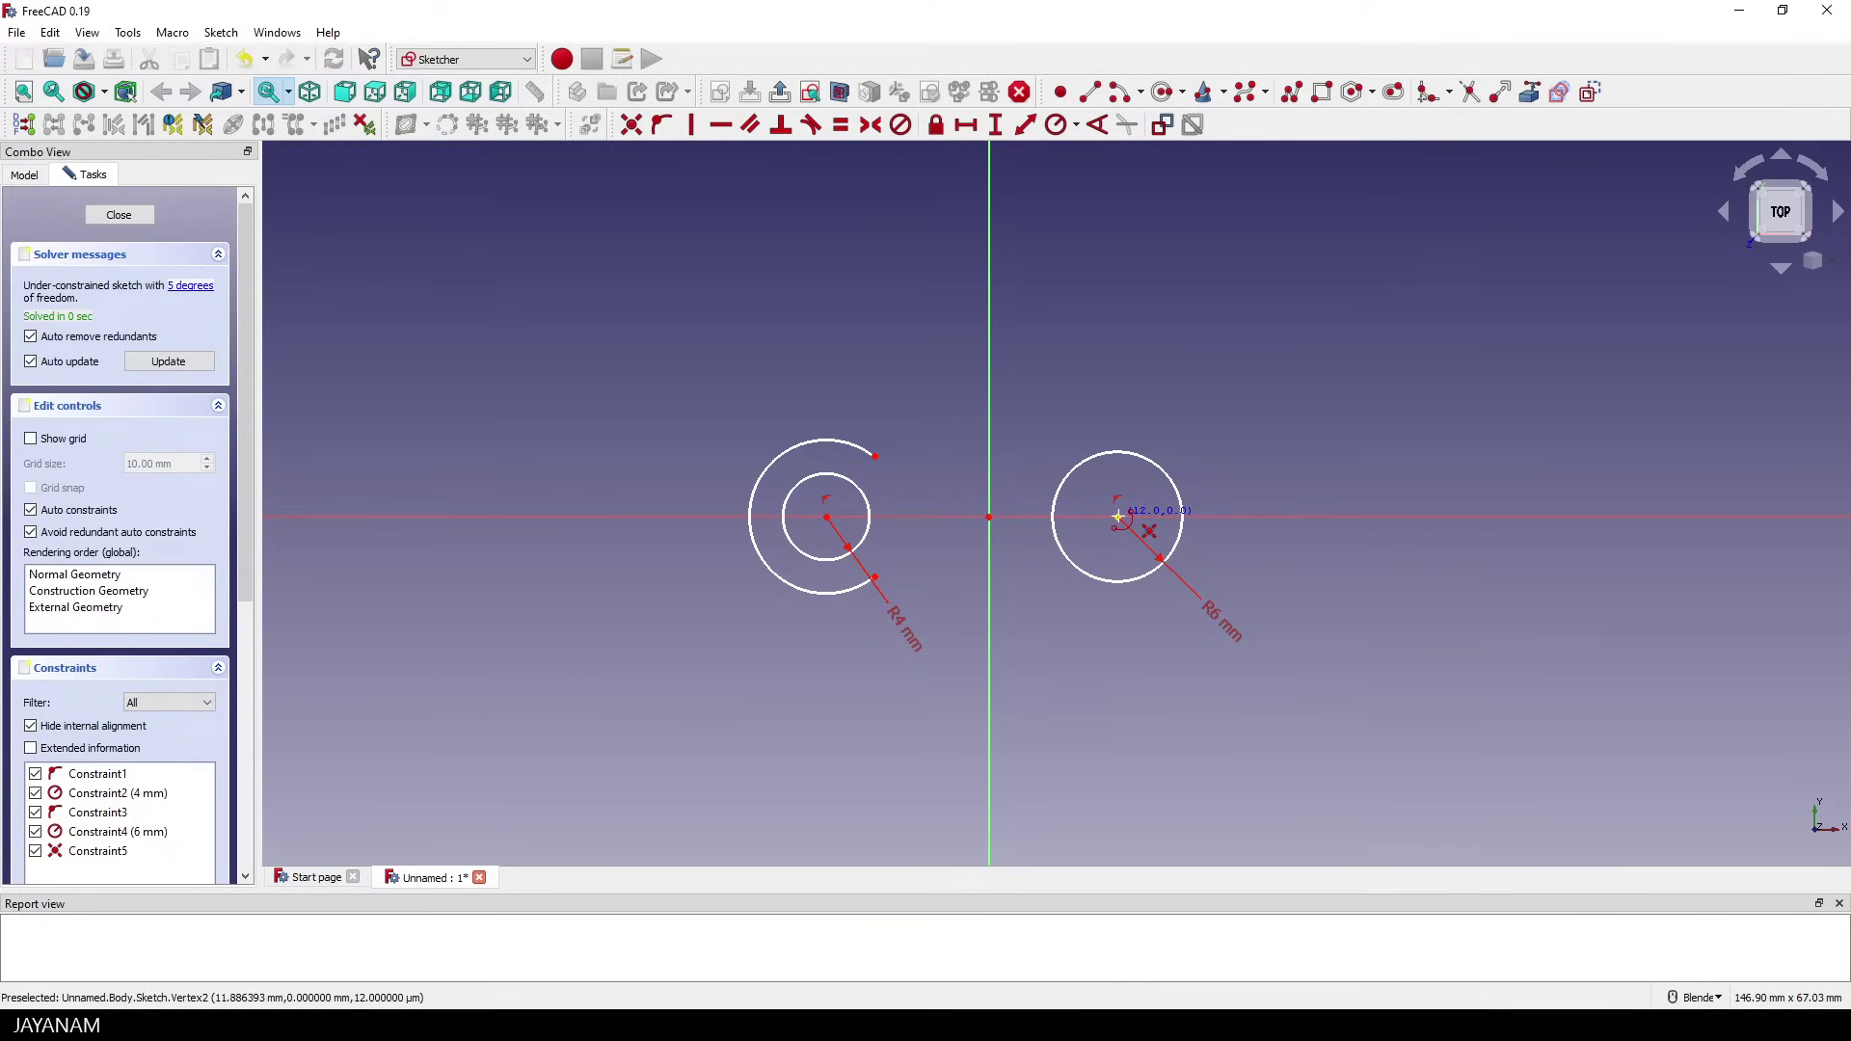
left_click(1118, 518)
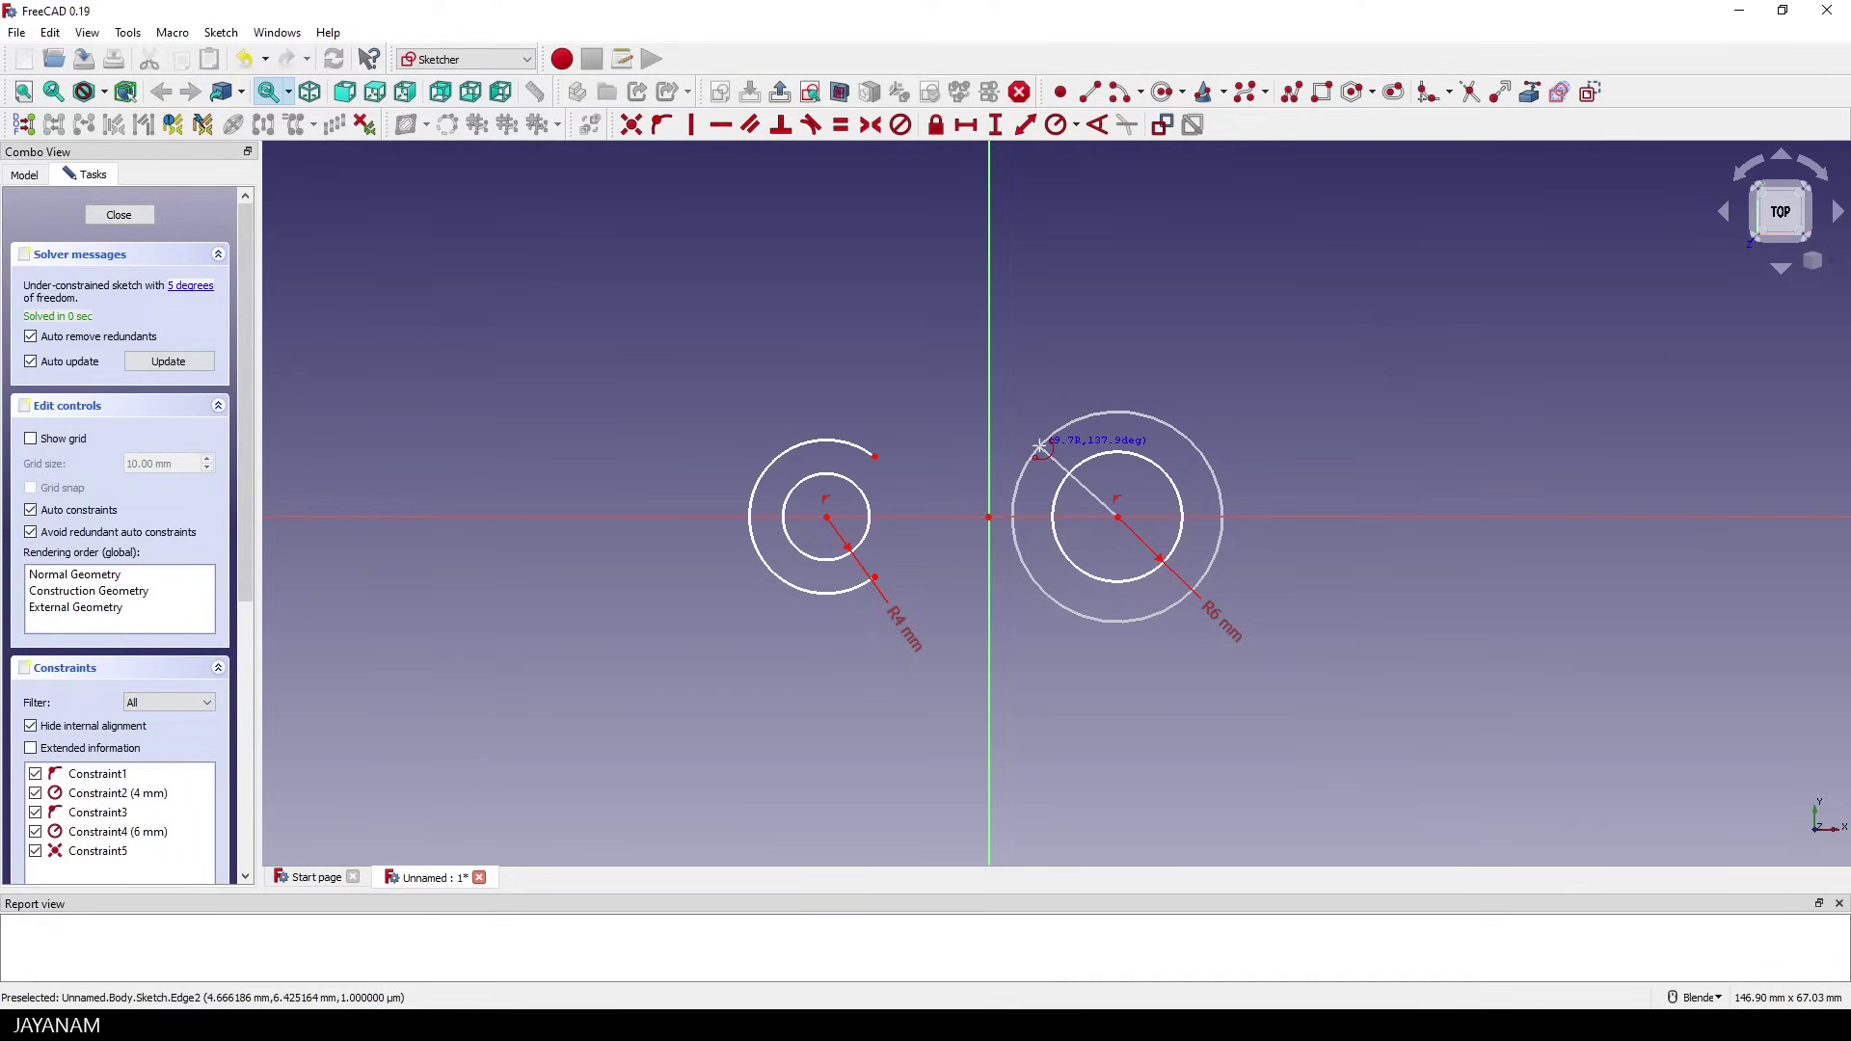
left_click(1040, 447)
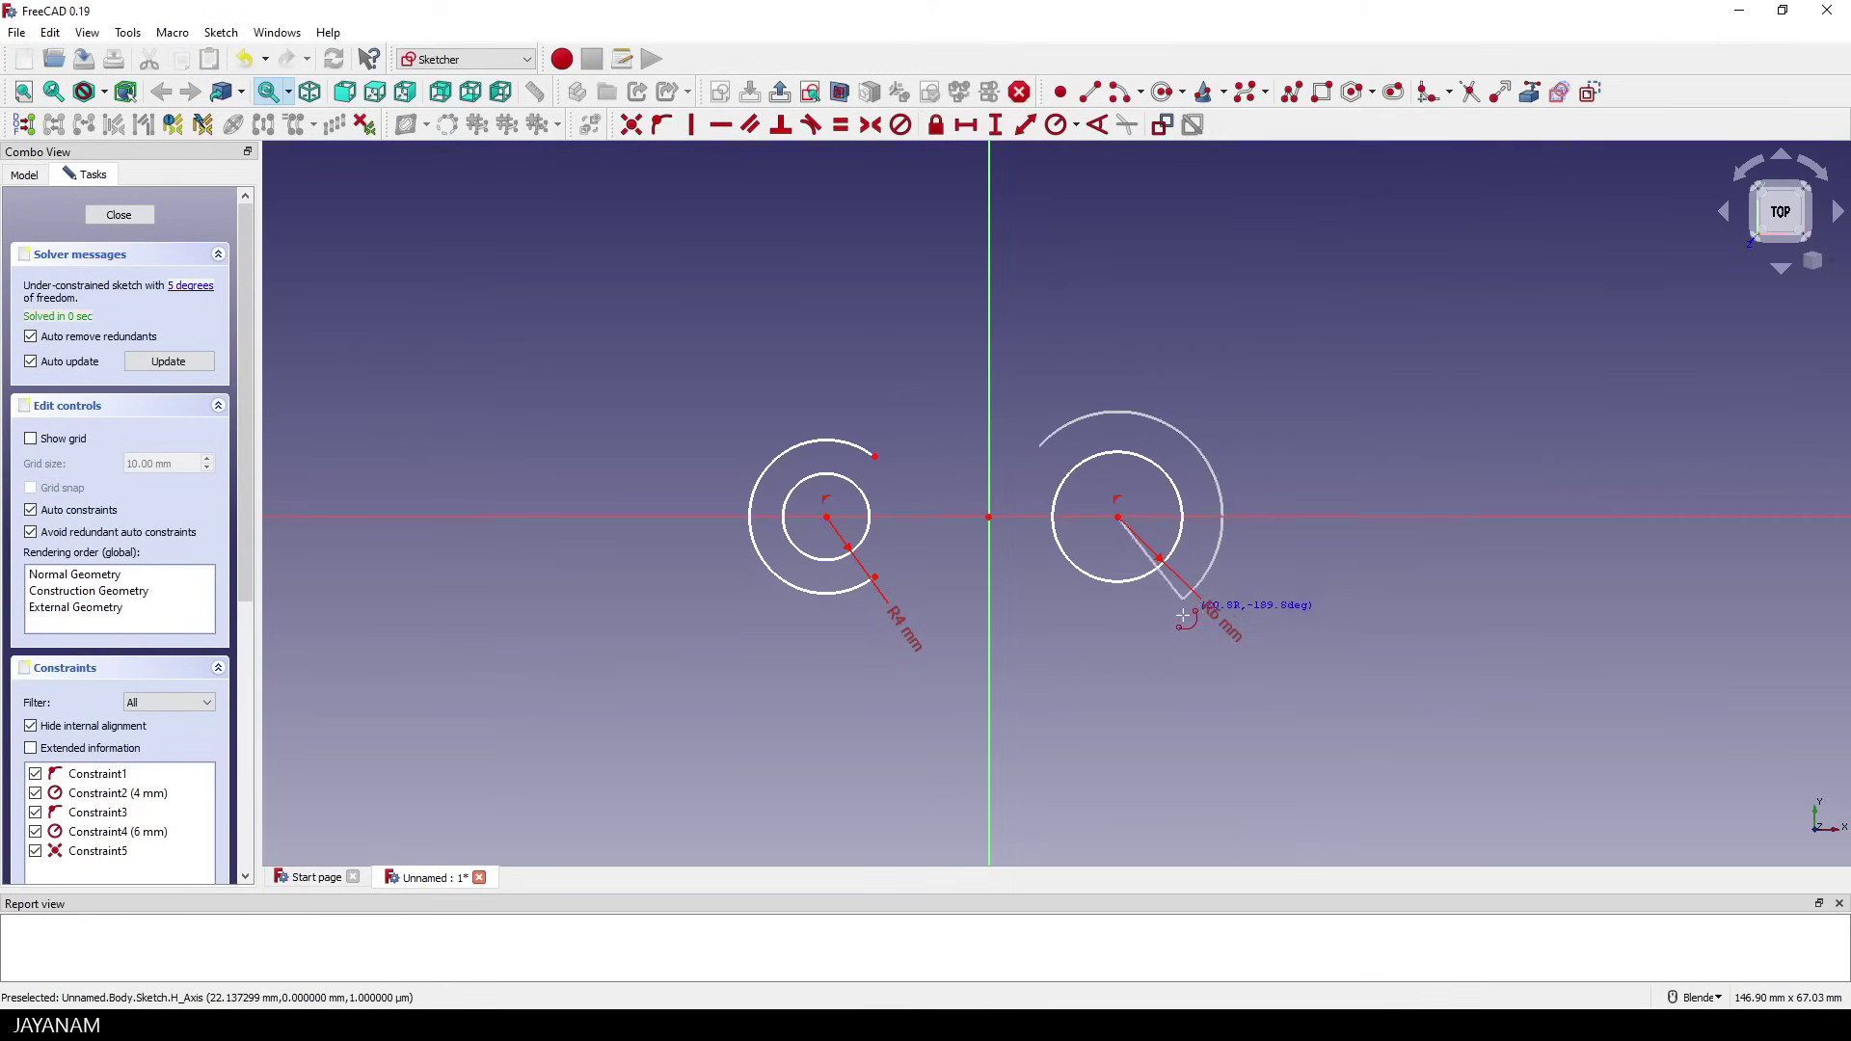
left_click(1042, 597)
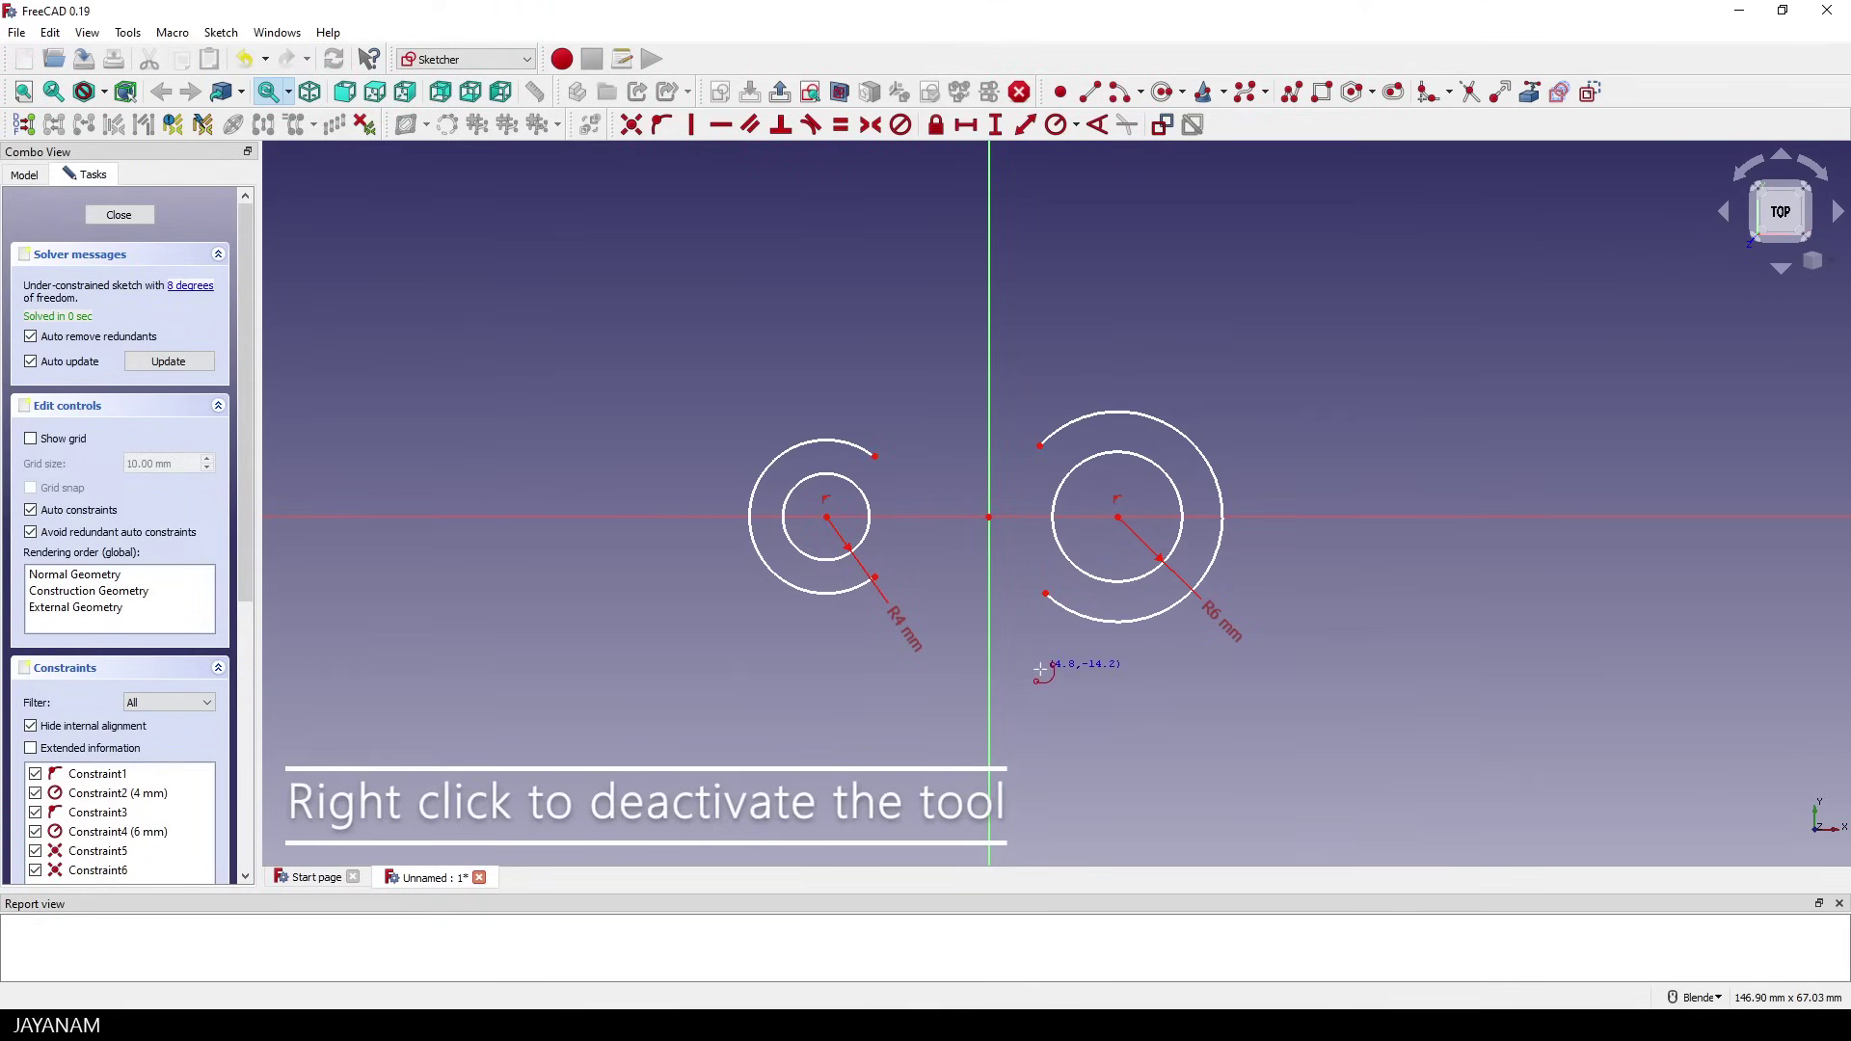
right_click(1042, 669)
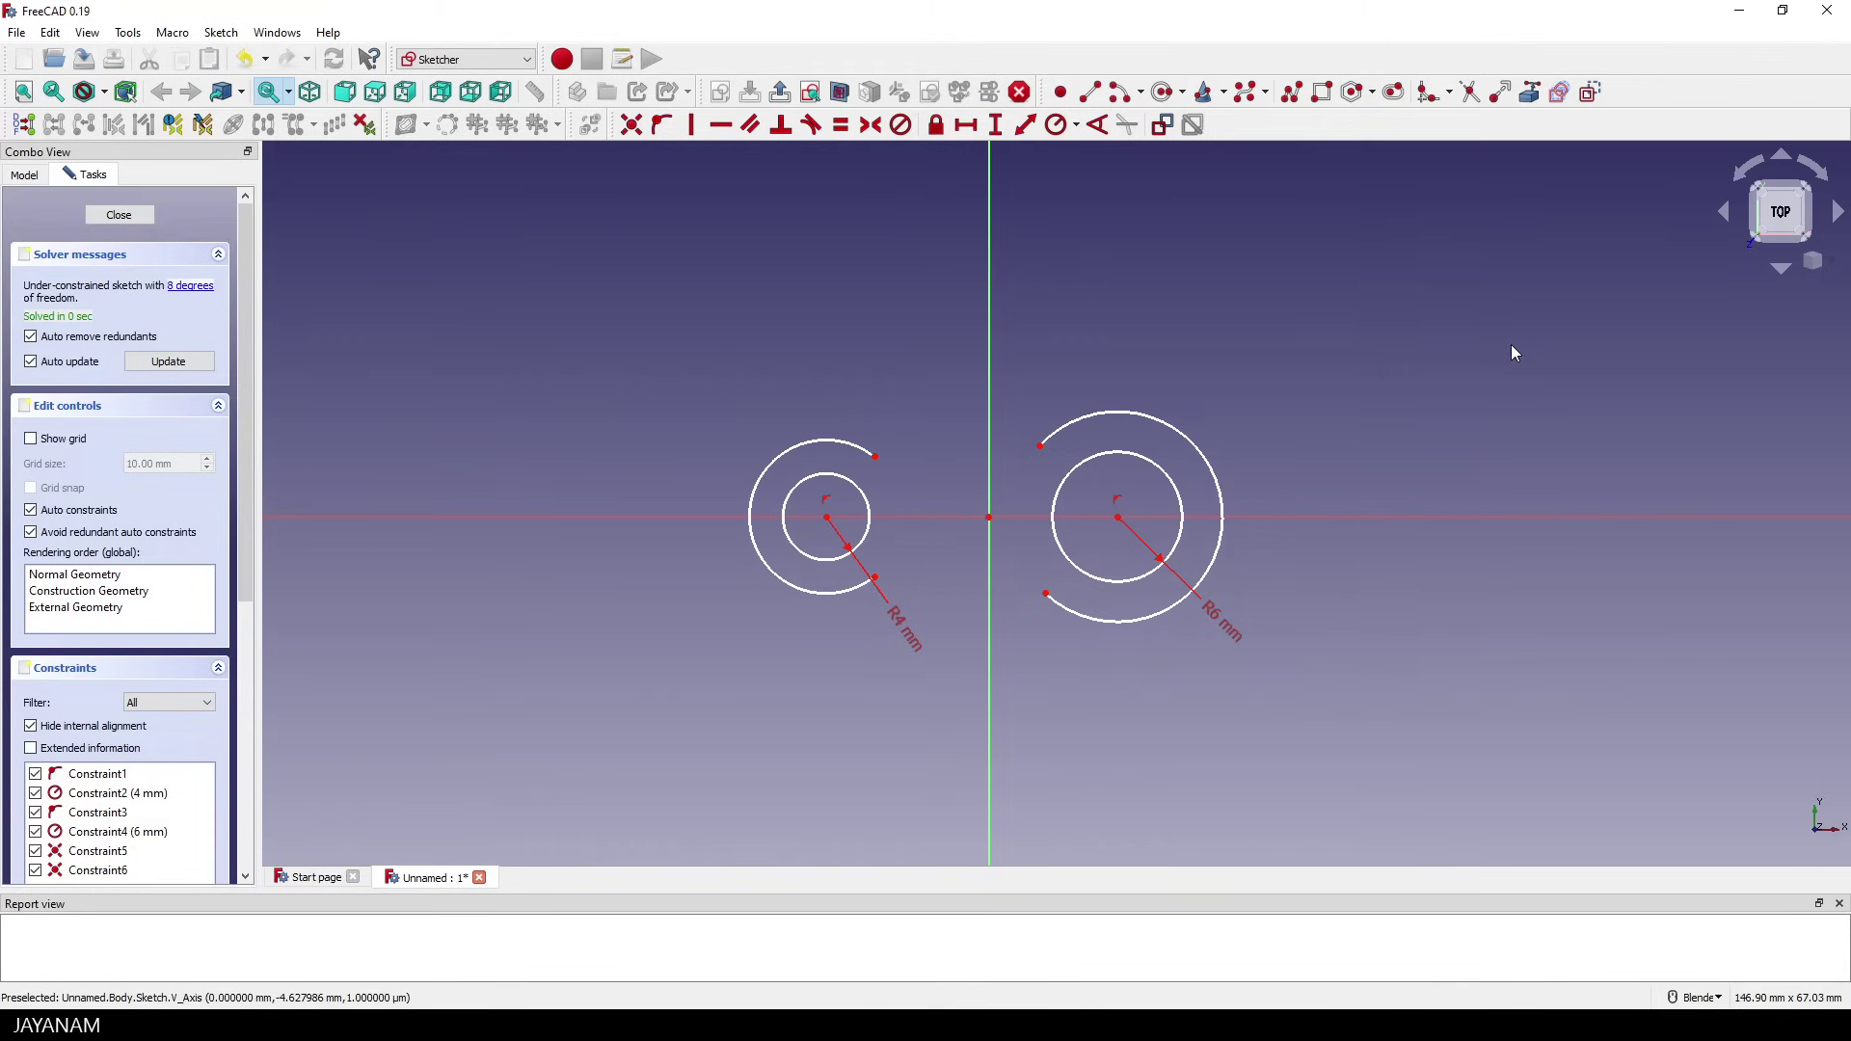
- Draw the upper curved connector joining the outer arcs' top ends with a polyline arc
left_click(1291, 96)
left_click(875, 457)
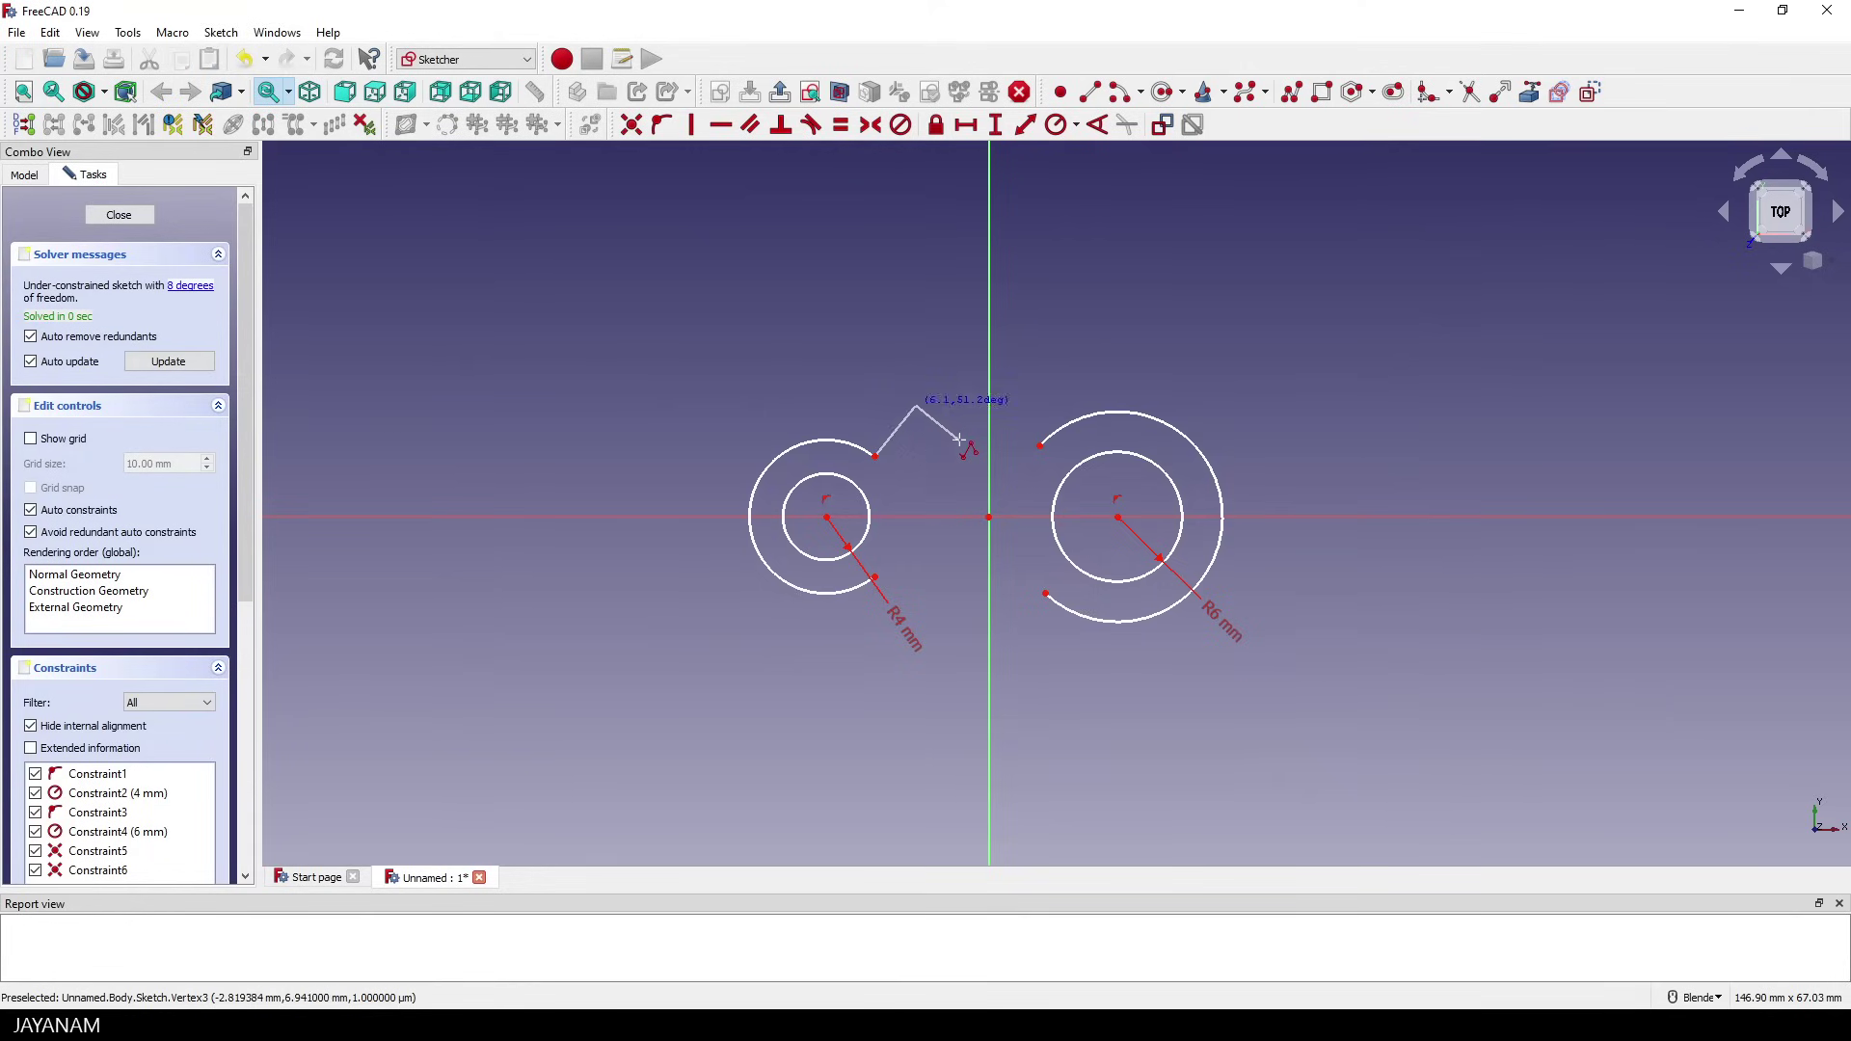
left_click(894, 433)
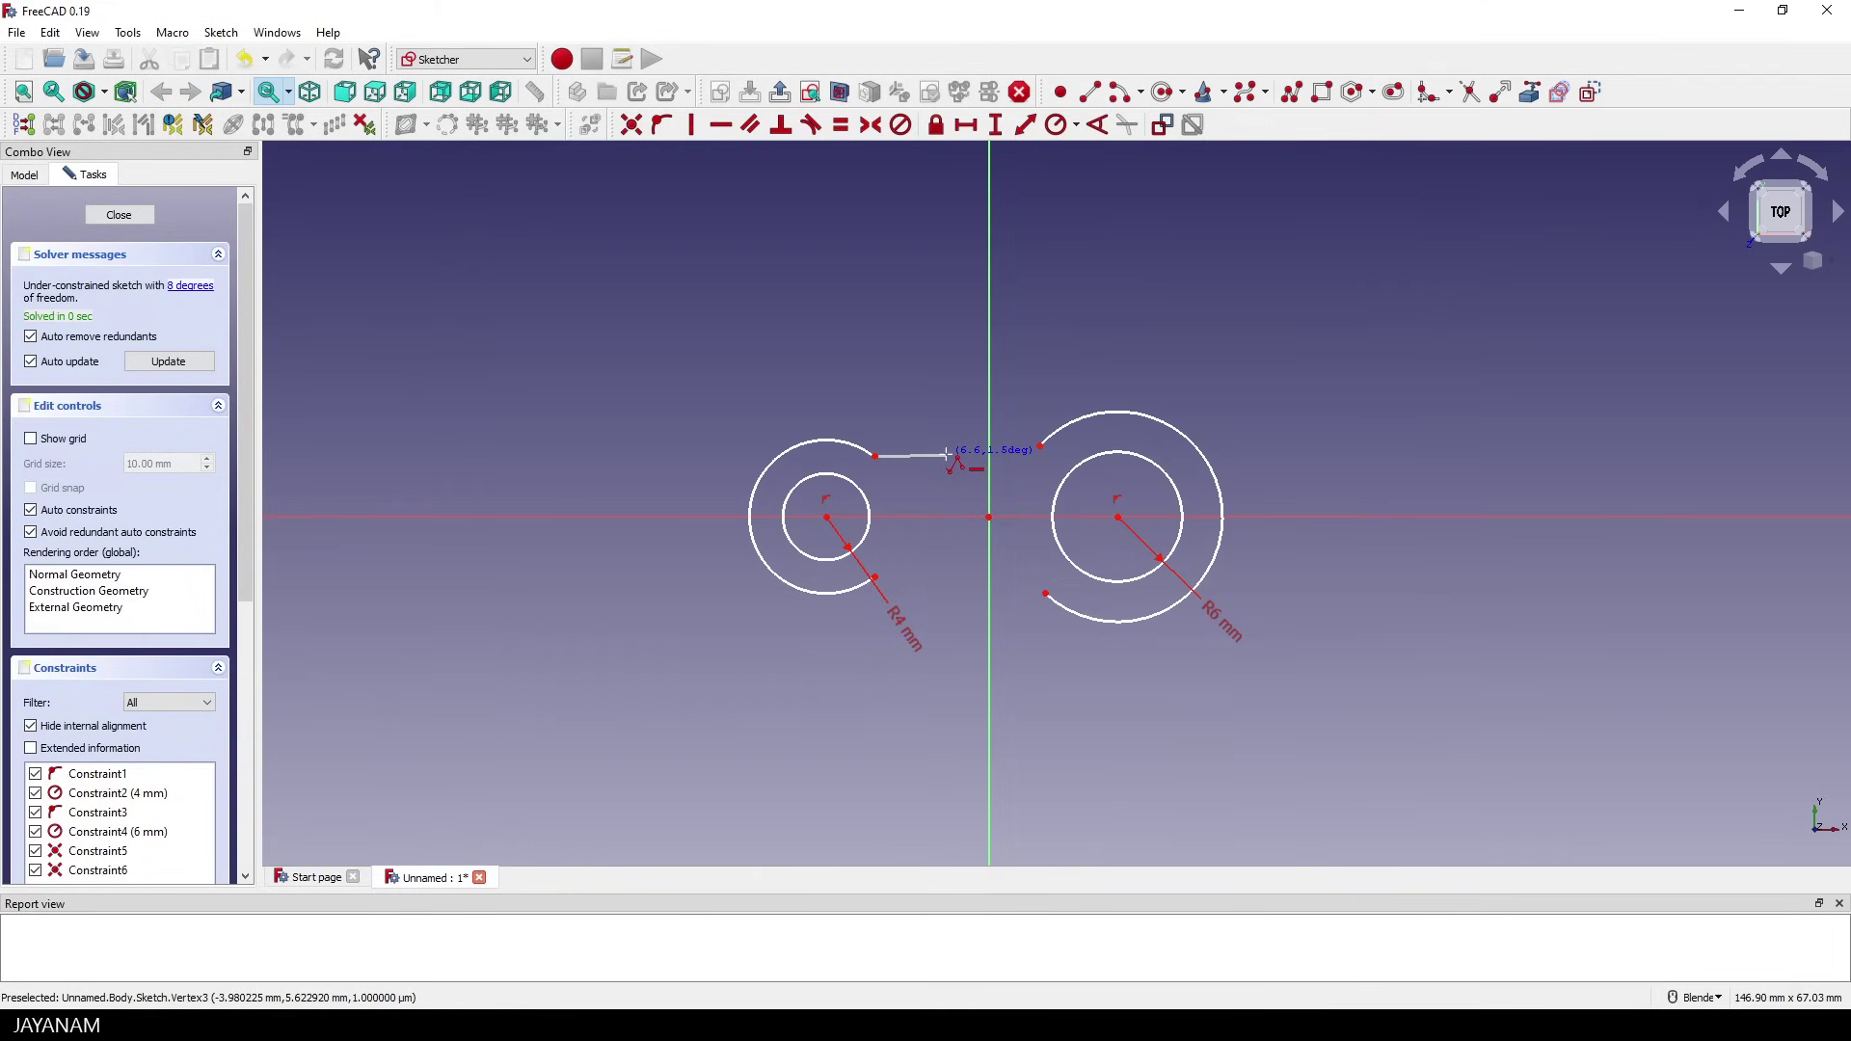
key("m")
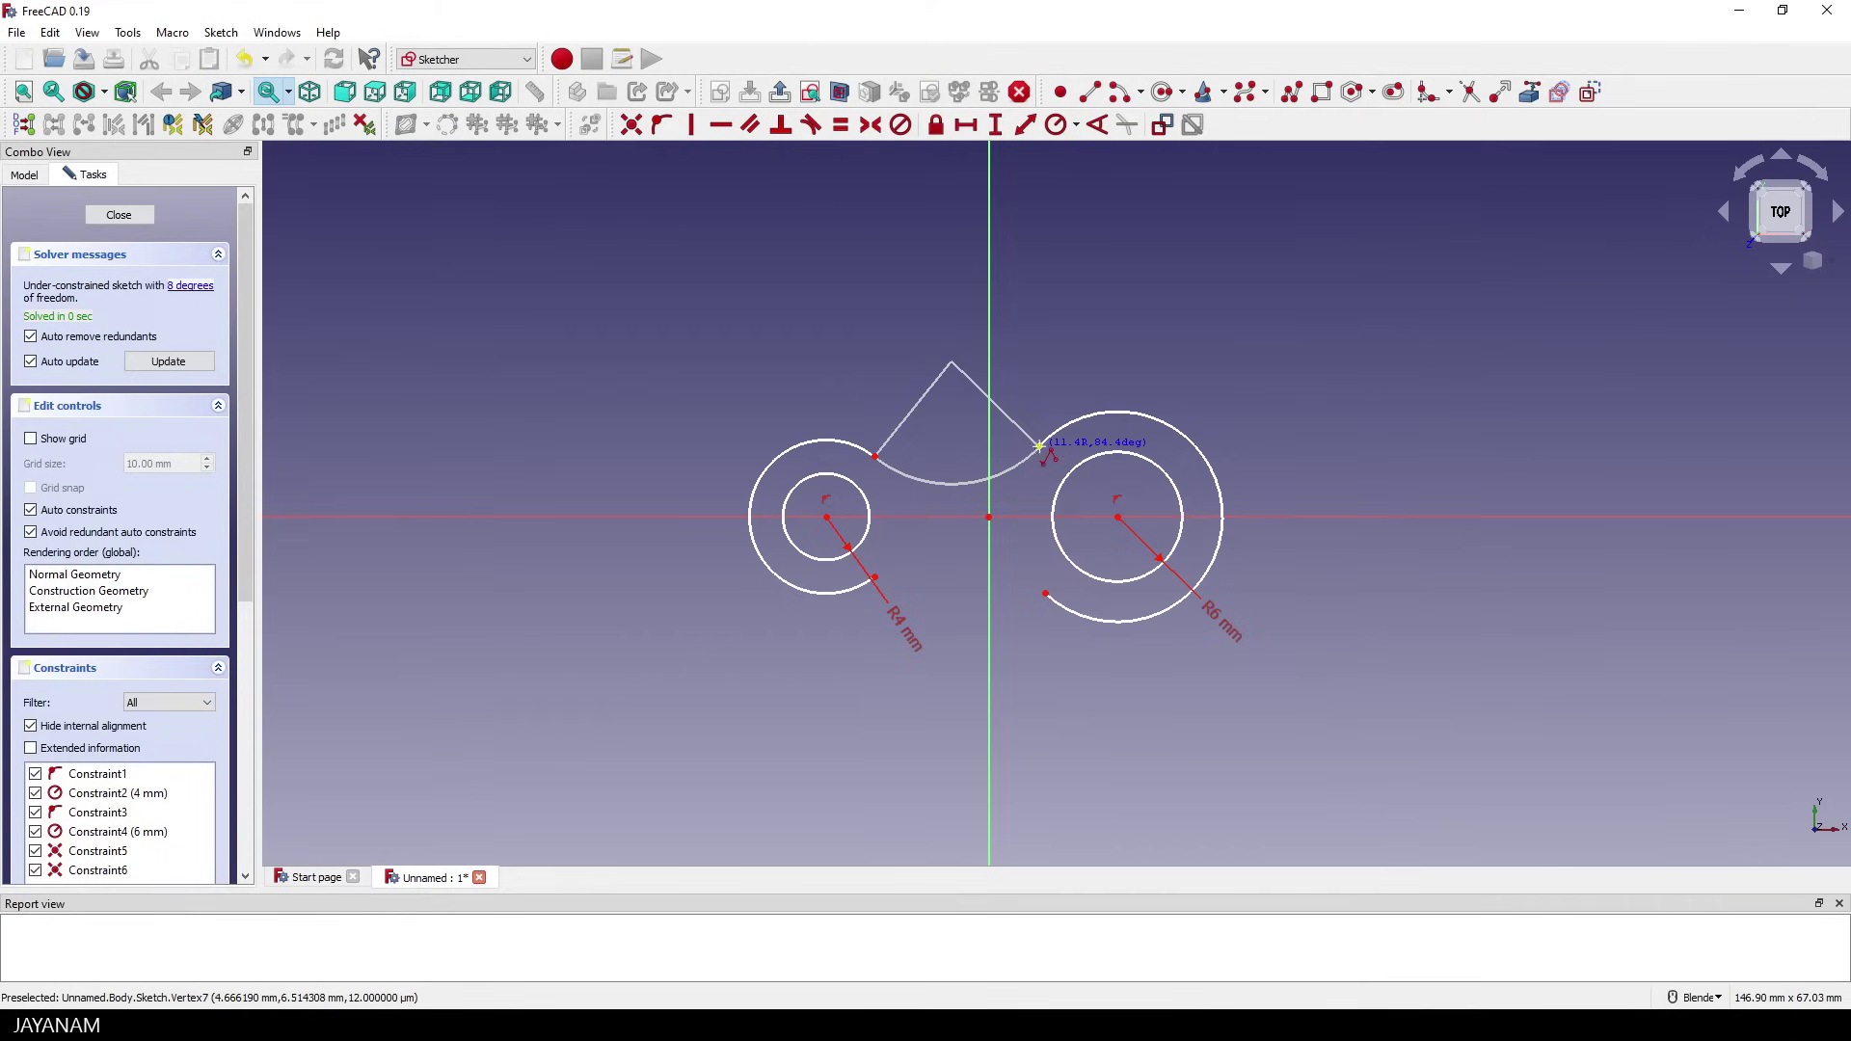
left_click(1039, 445)
right_click(1024, 349)
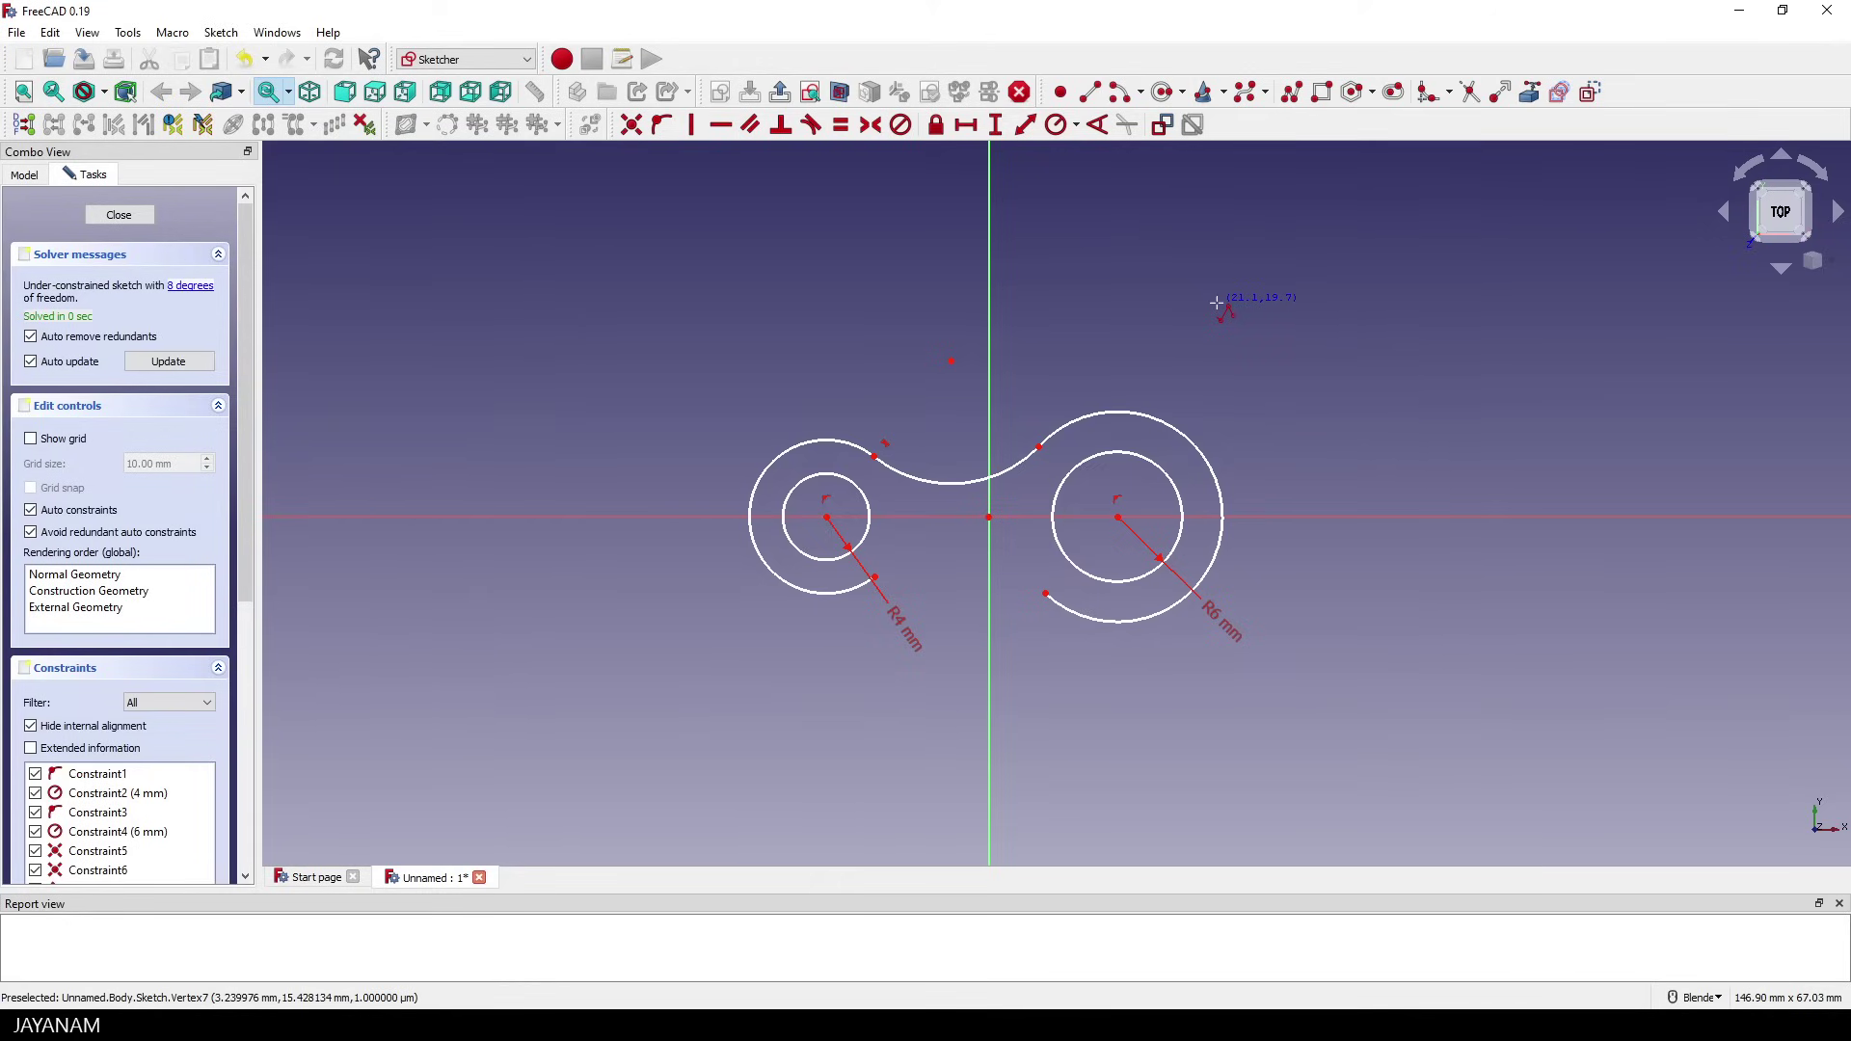
- Draw the lower curved connector joining the outer arcs' bottom ends
left_click(875, 576)
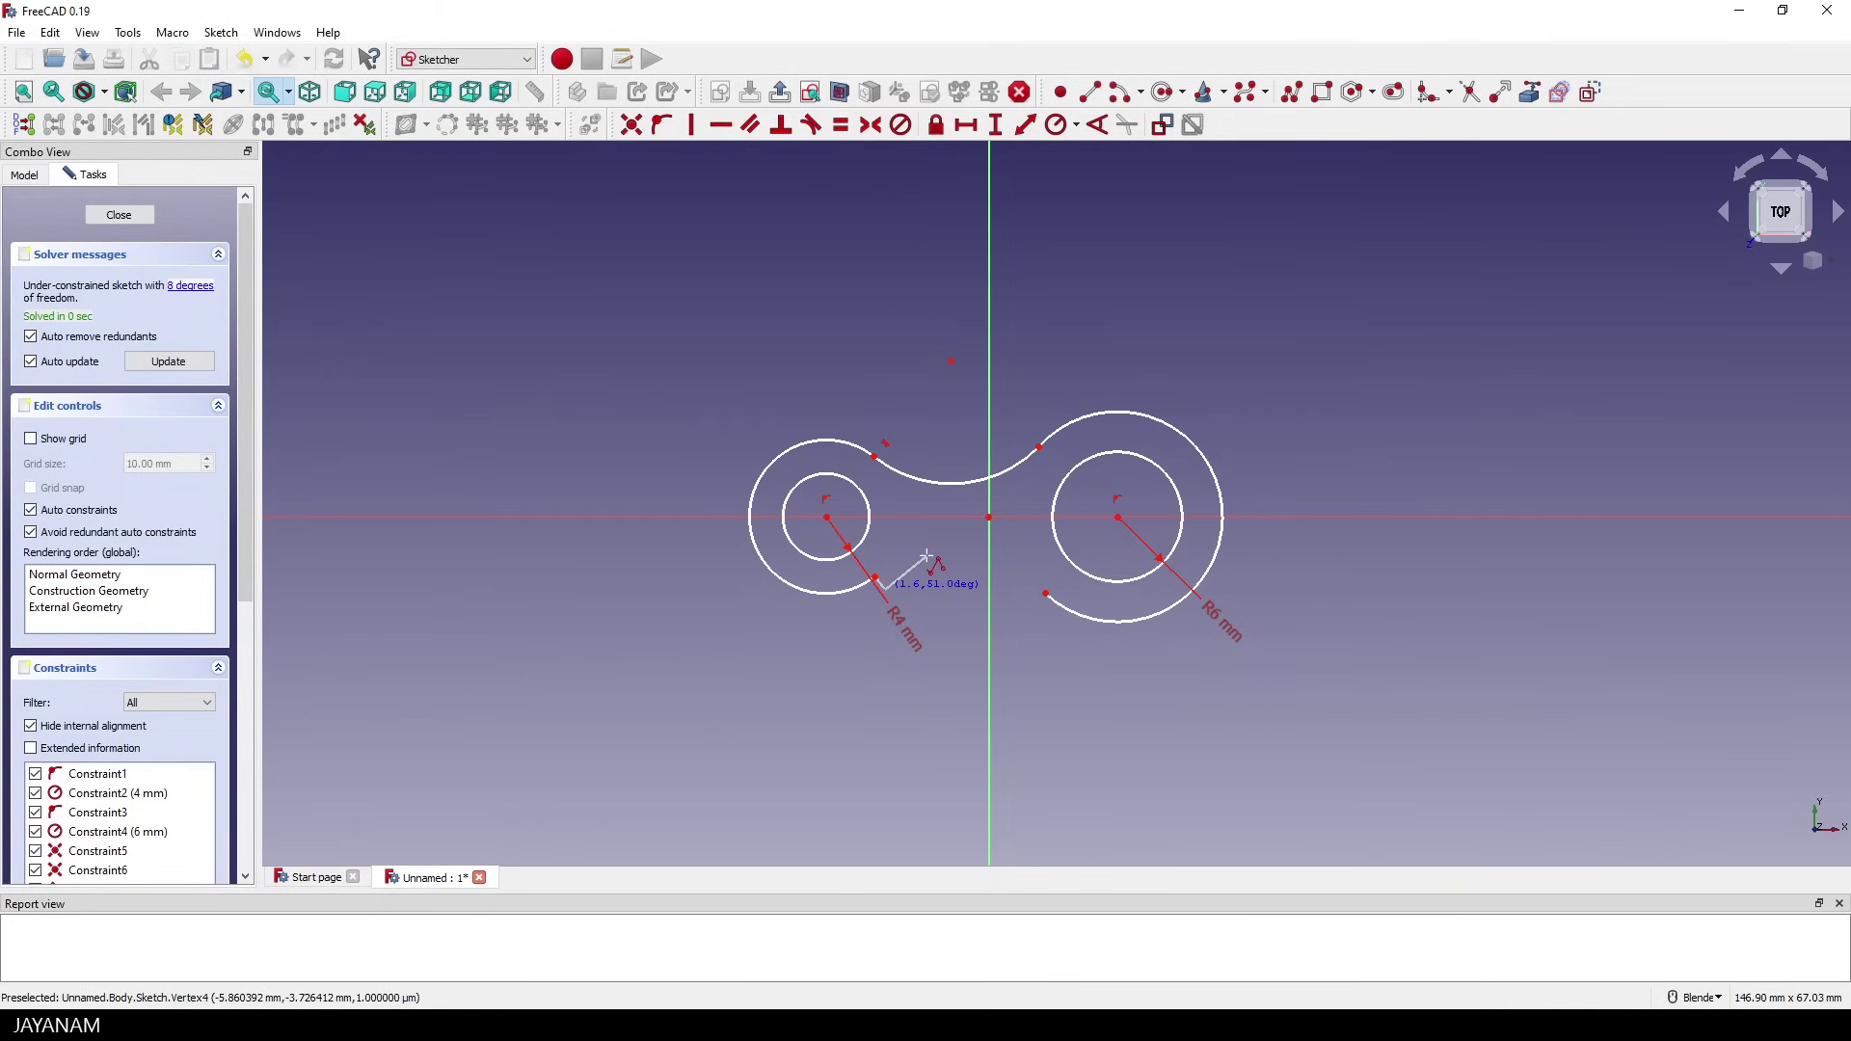
key("m")
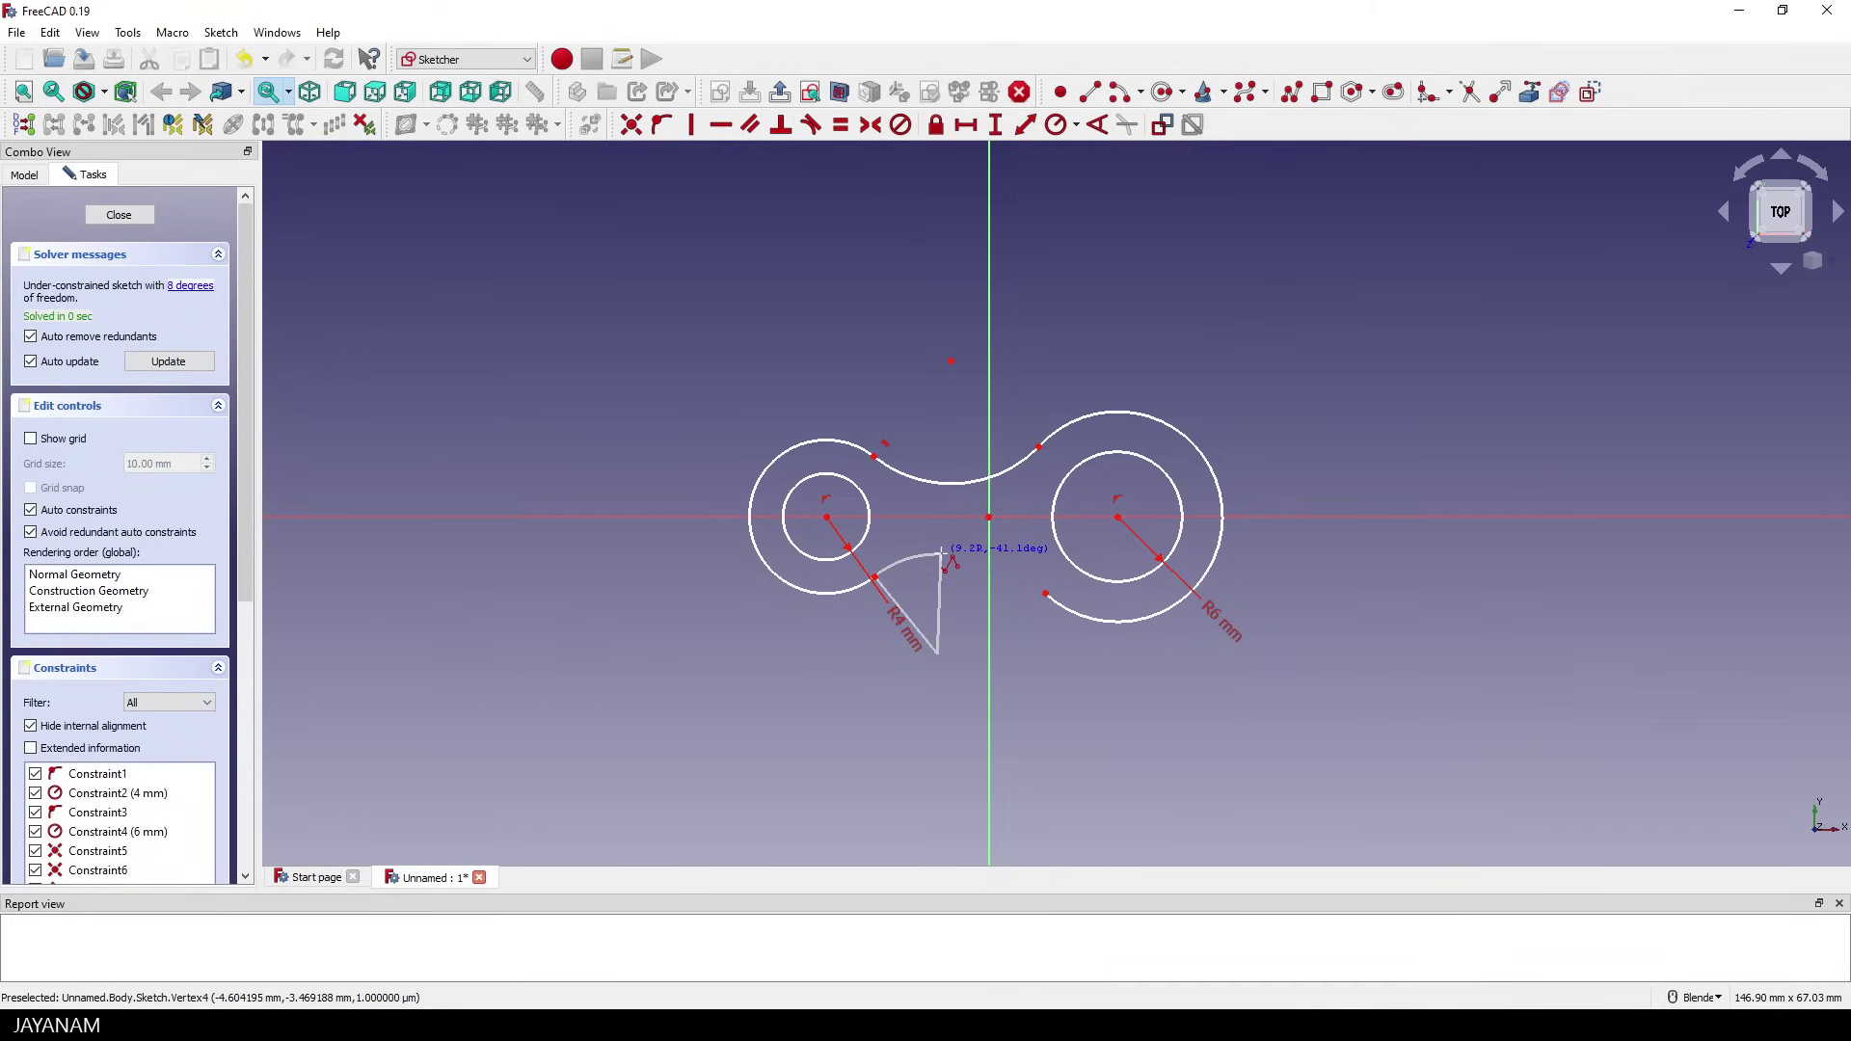
left_click(1044, 591)
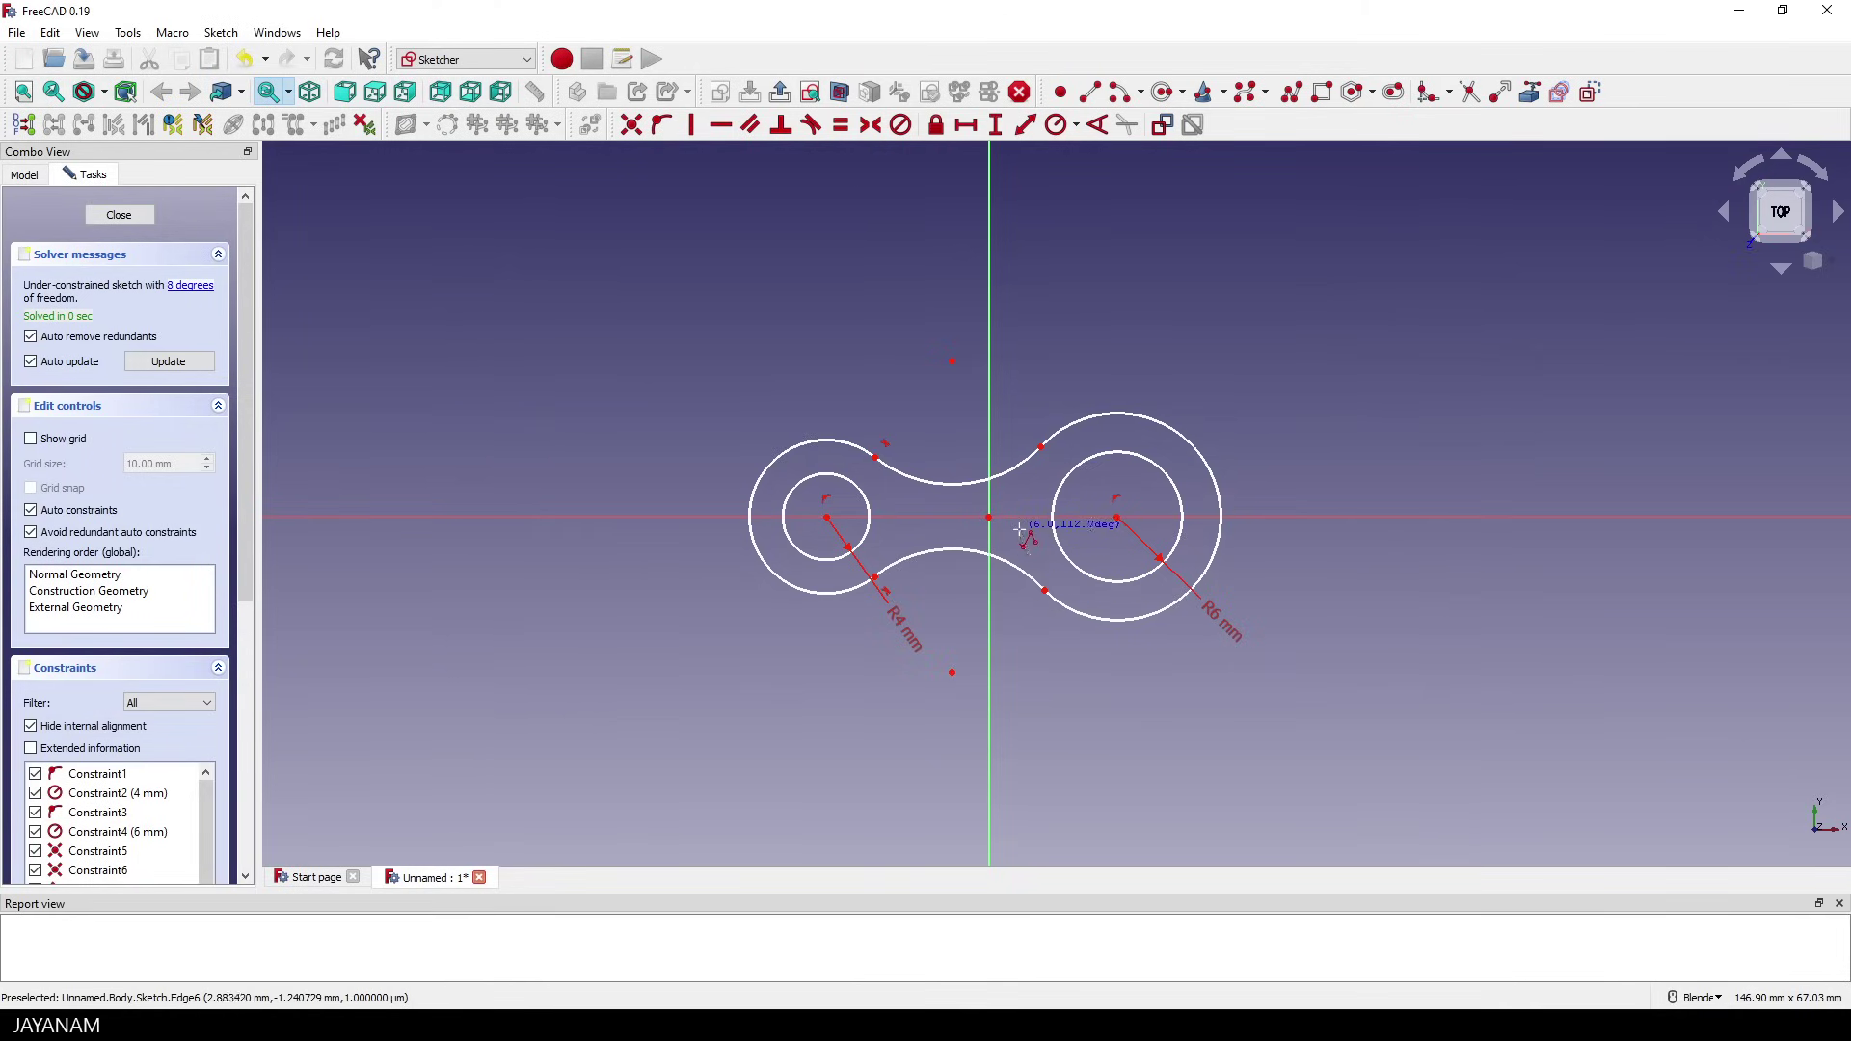
right_click(1020, 529)
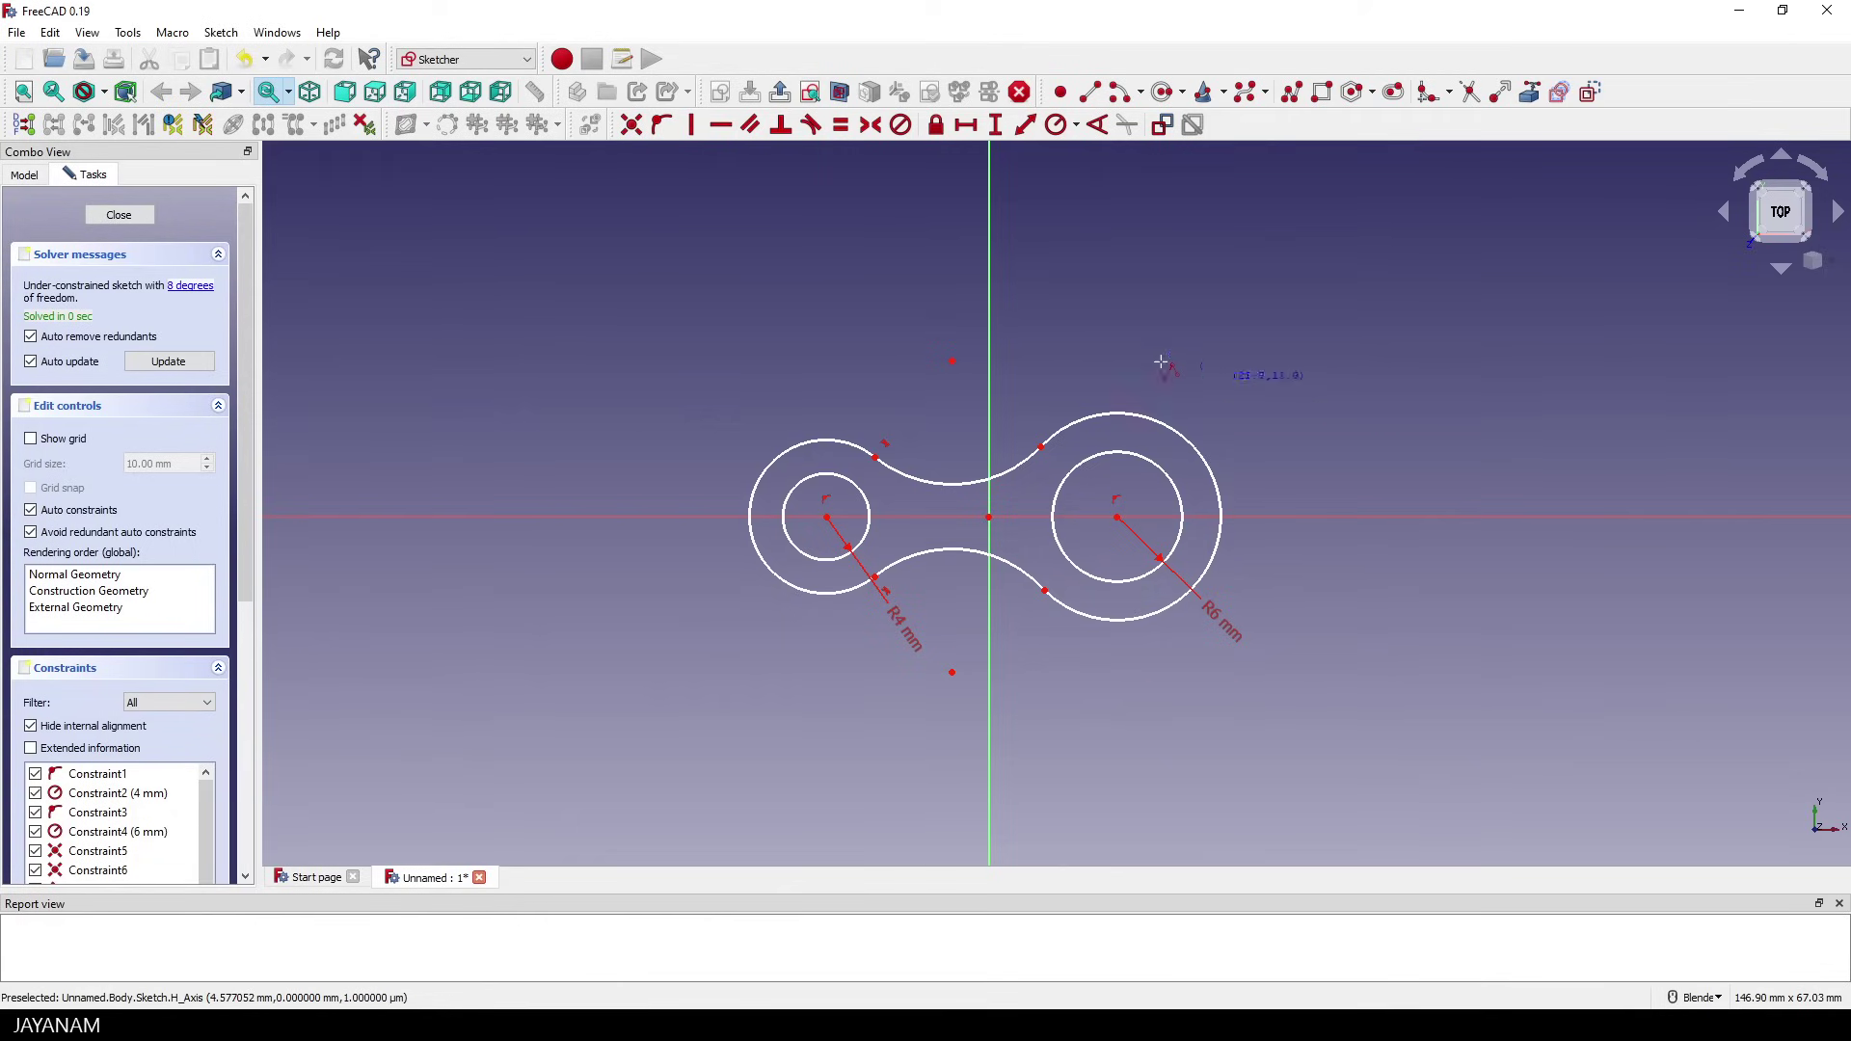
scroll(1010, 376, "up", 2)
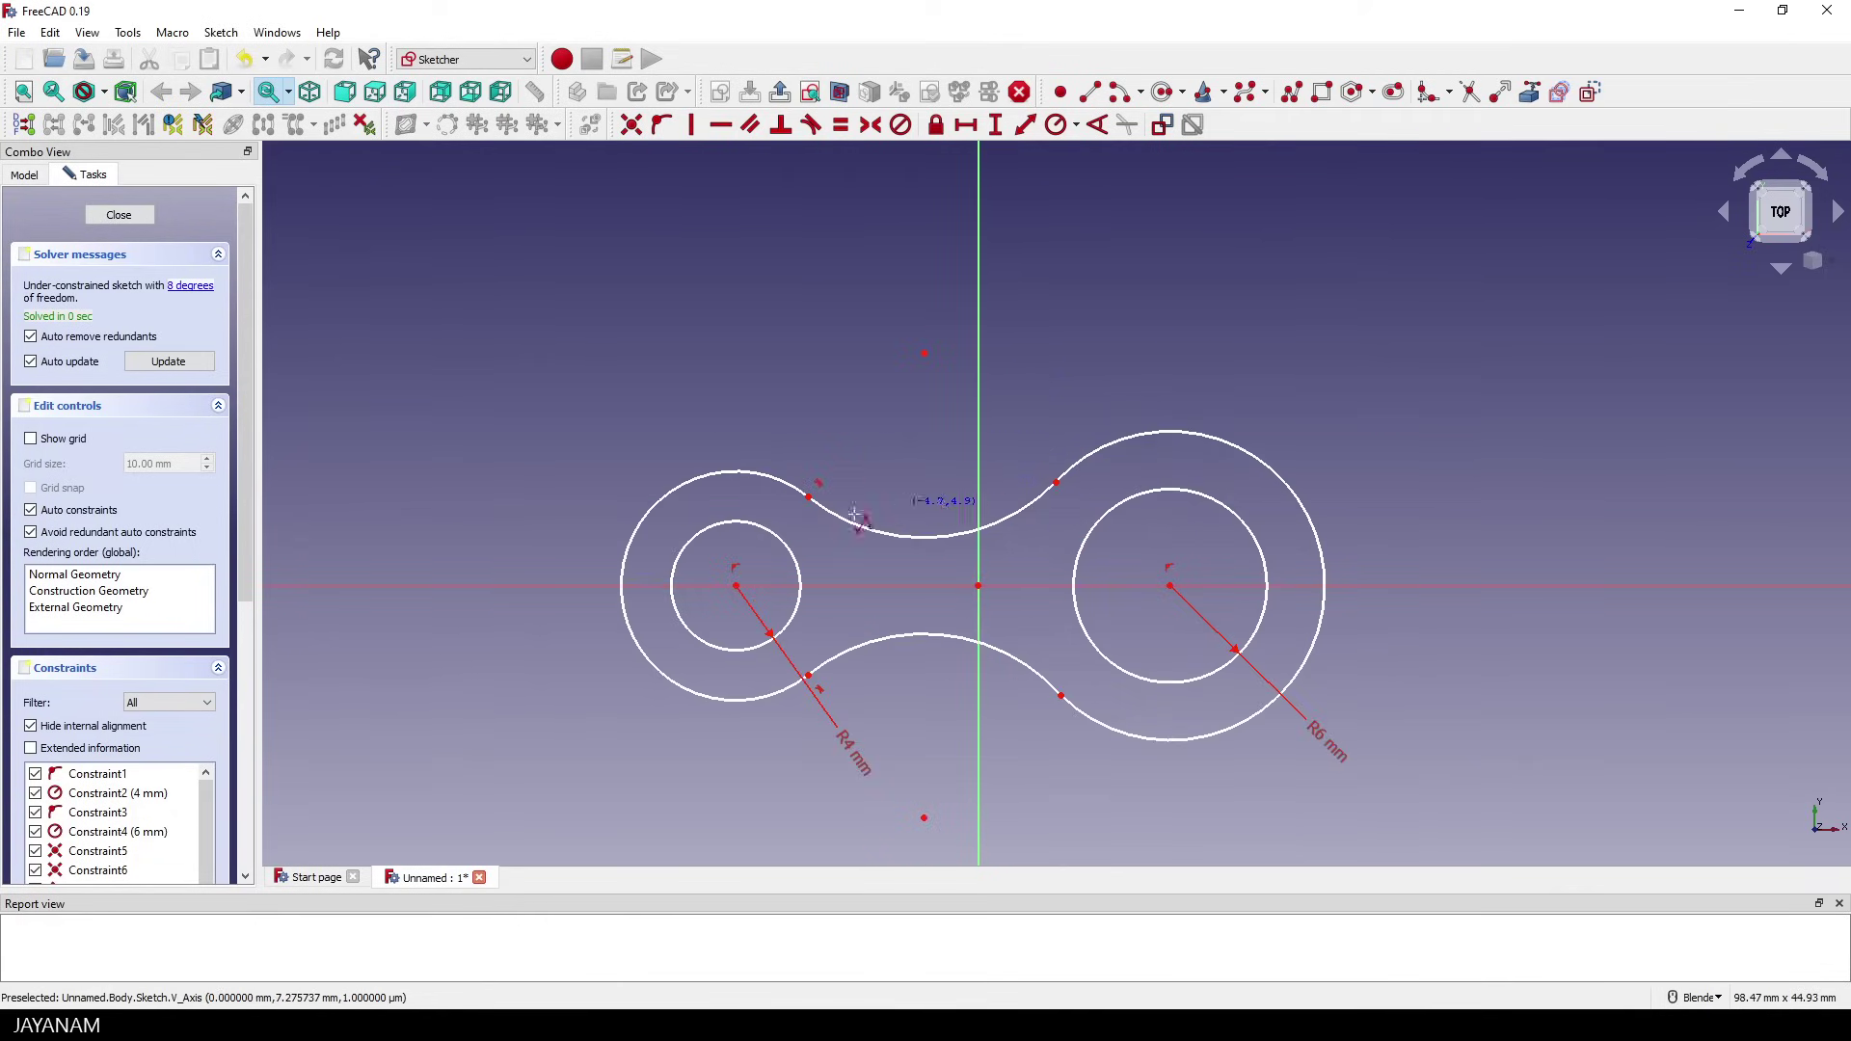
key("Escape")
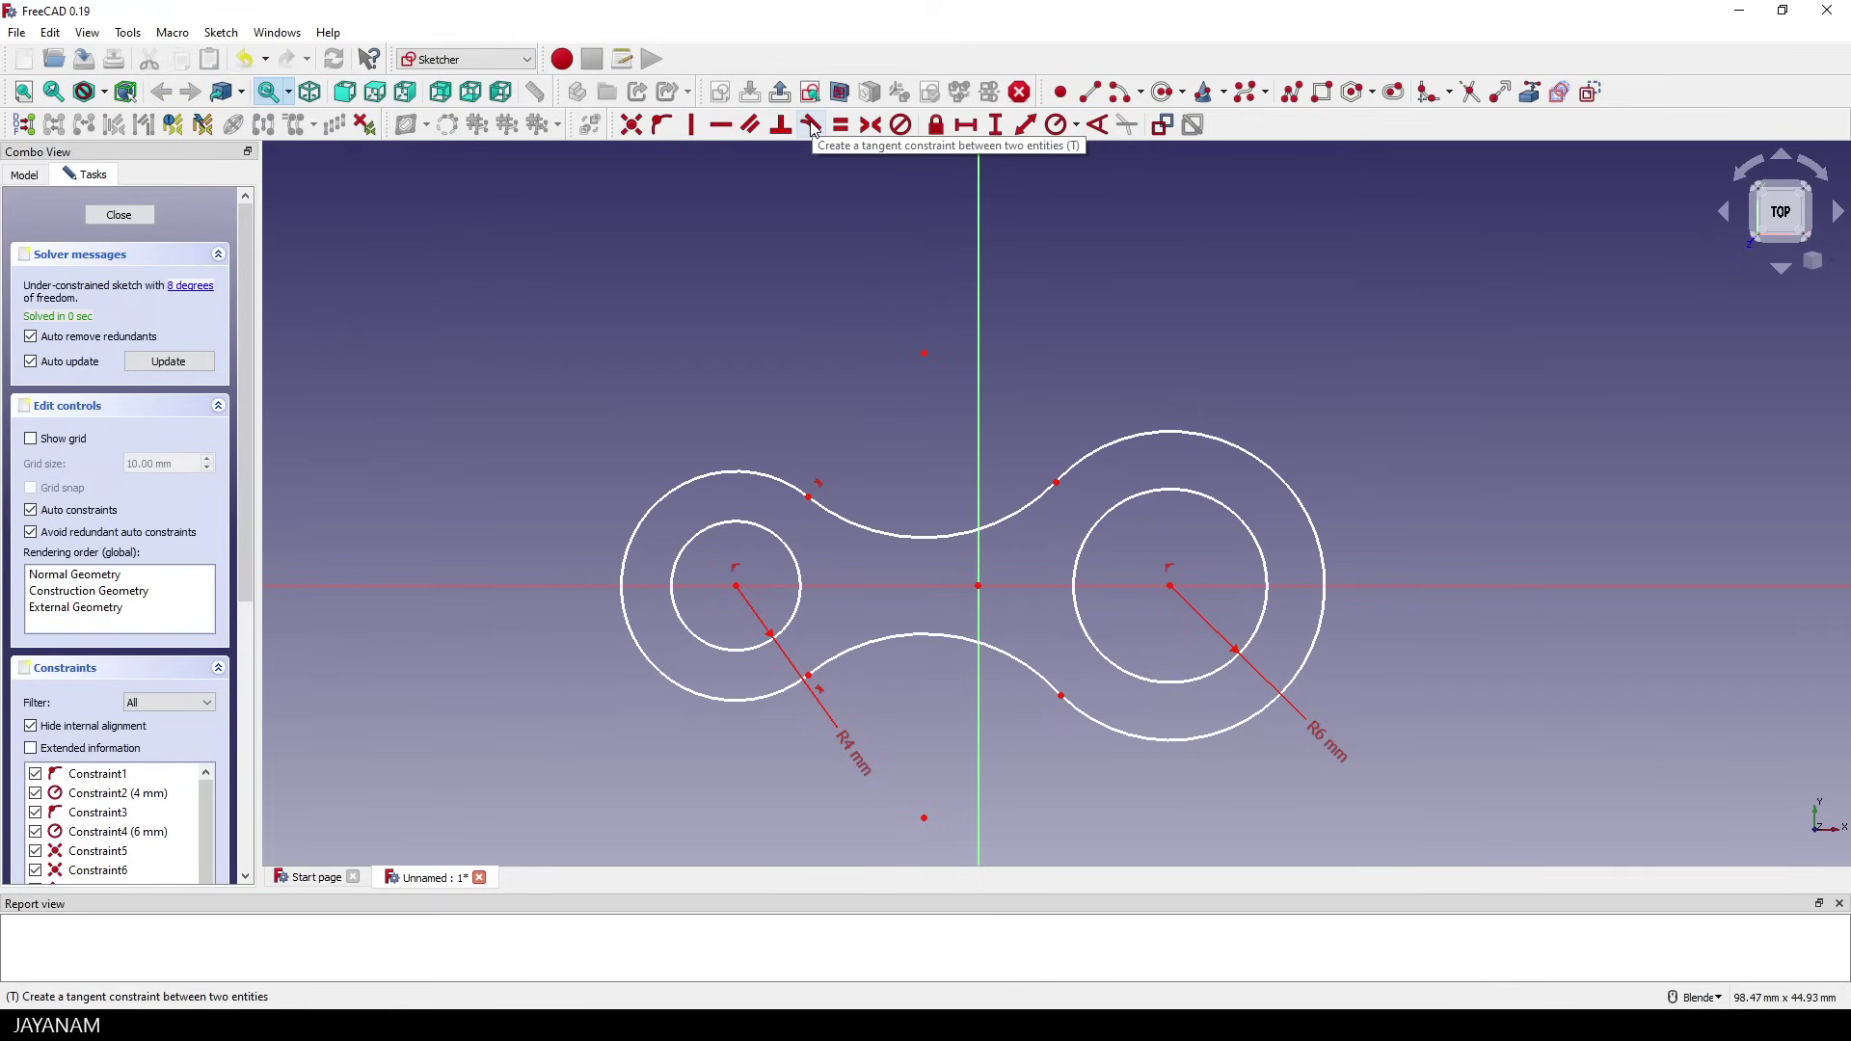
- Make the upper and lower connecting arcs tangent to the right outer arc
left_click(1029, 508)
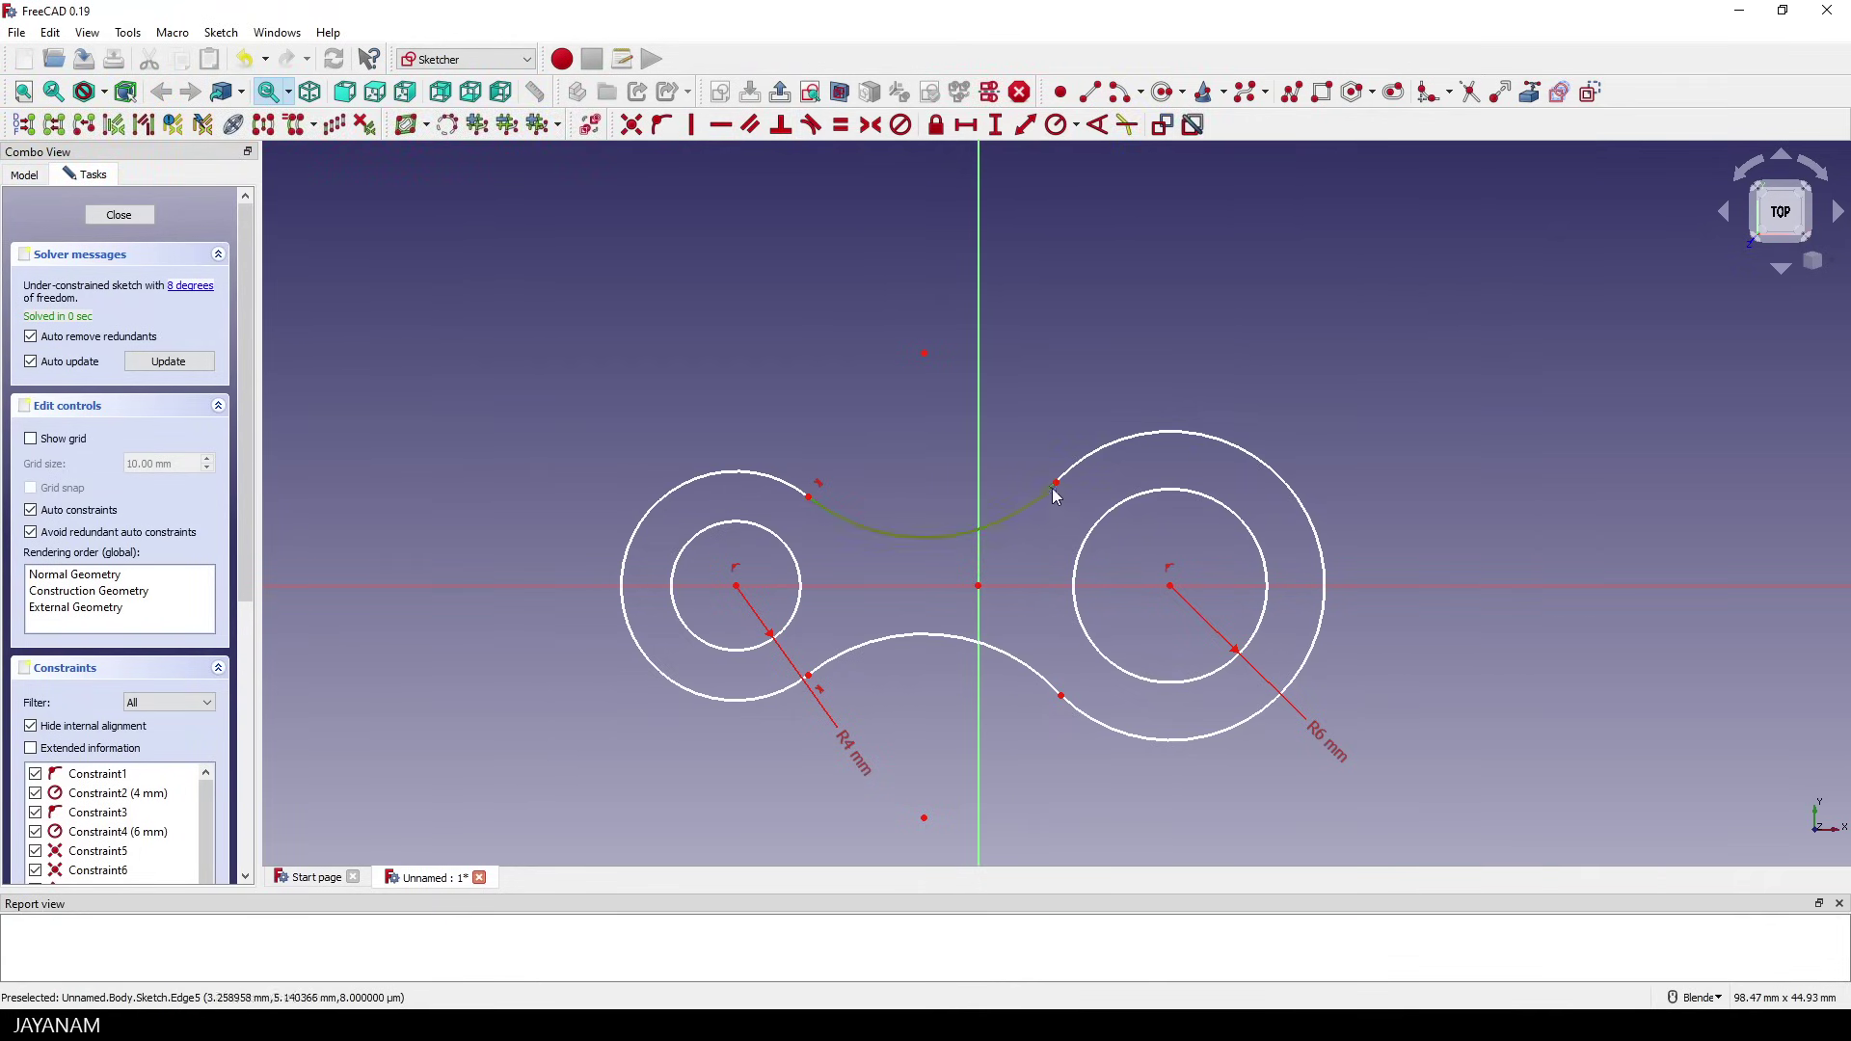
left_click(1110, 444)
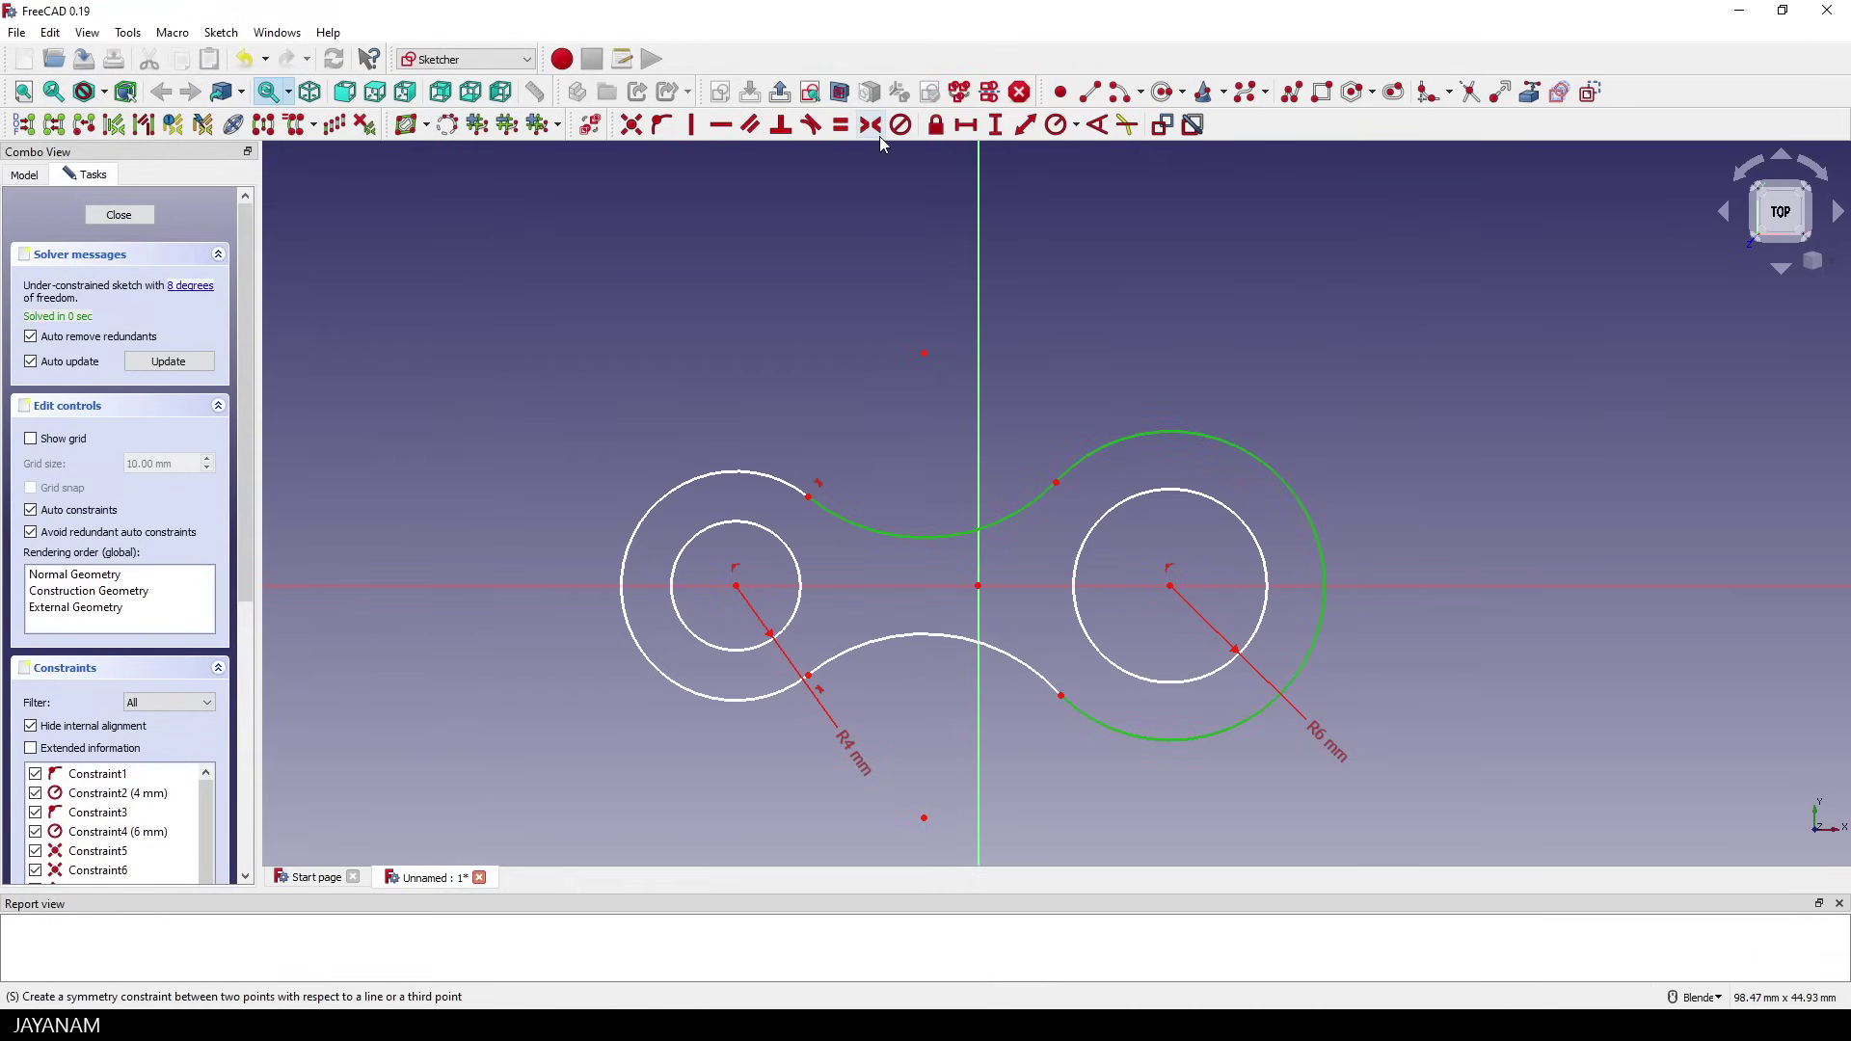
left_click(813, 127)
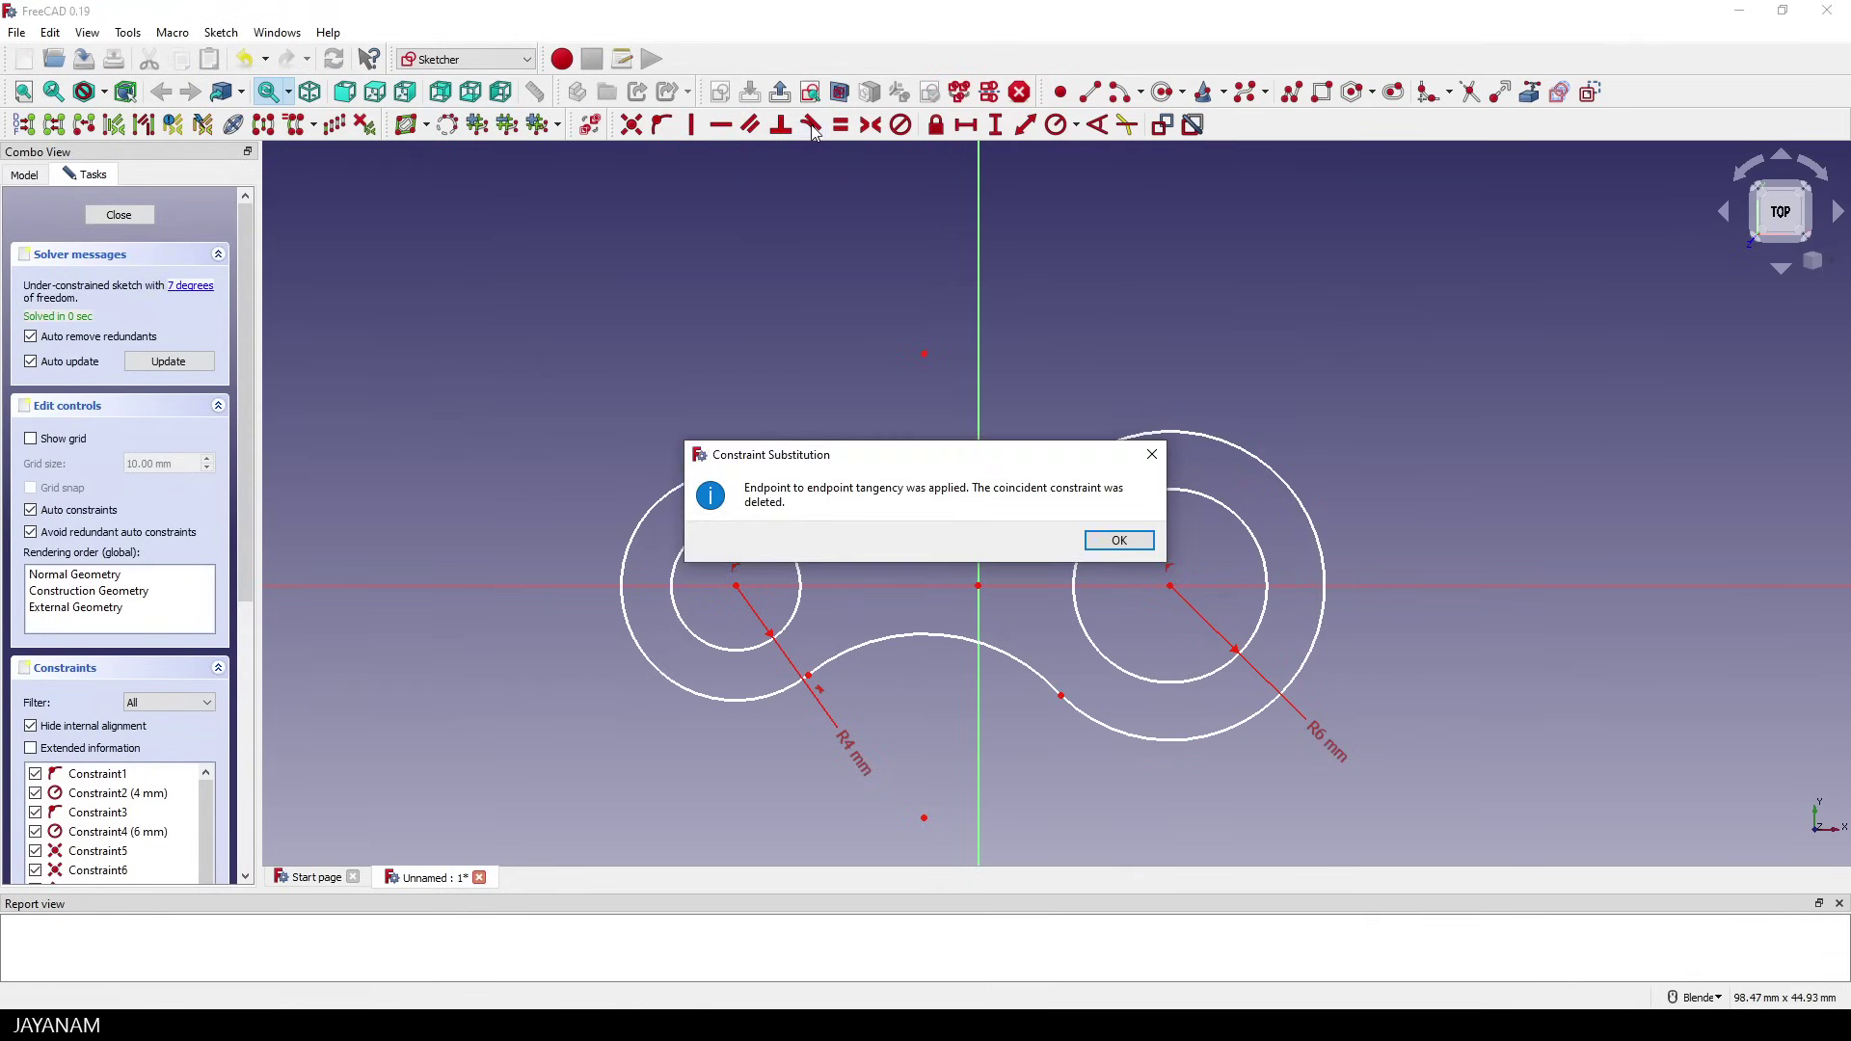
left_click(1120, 542)
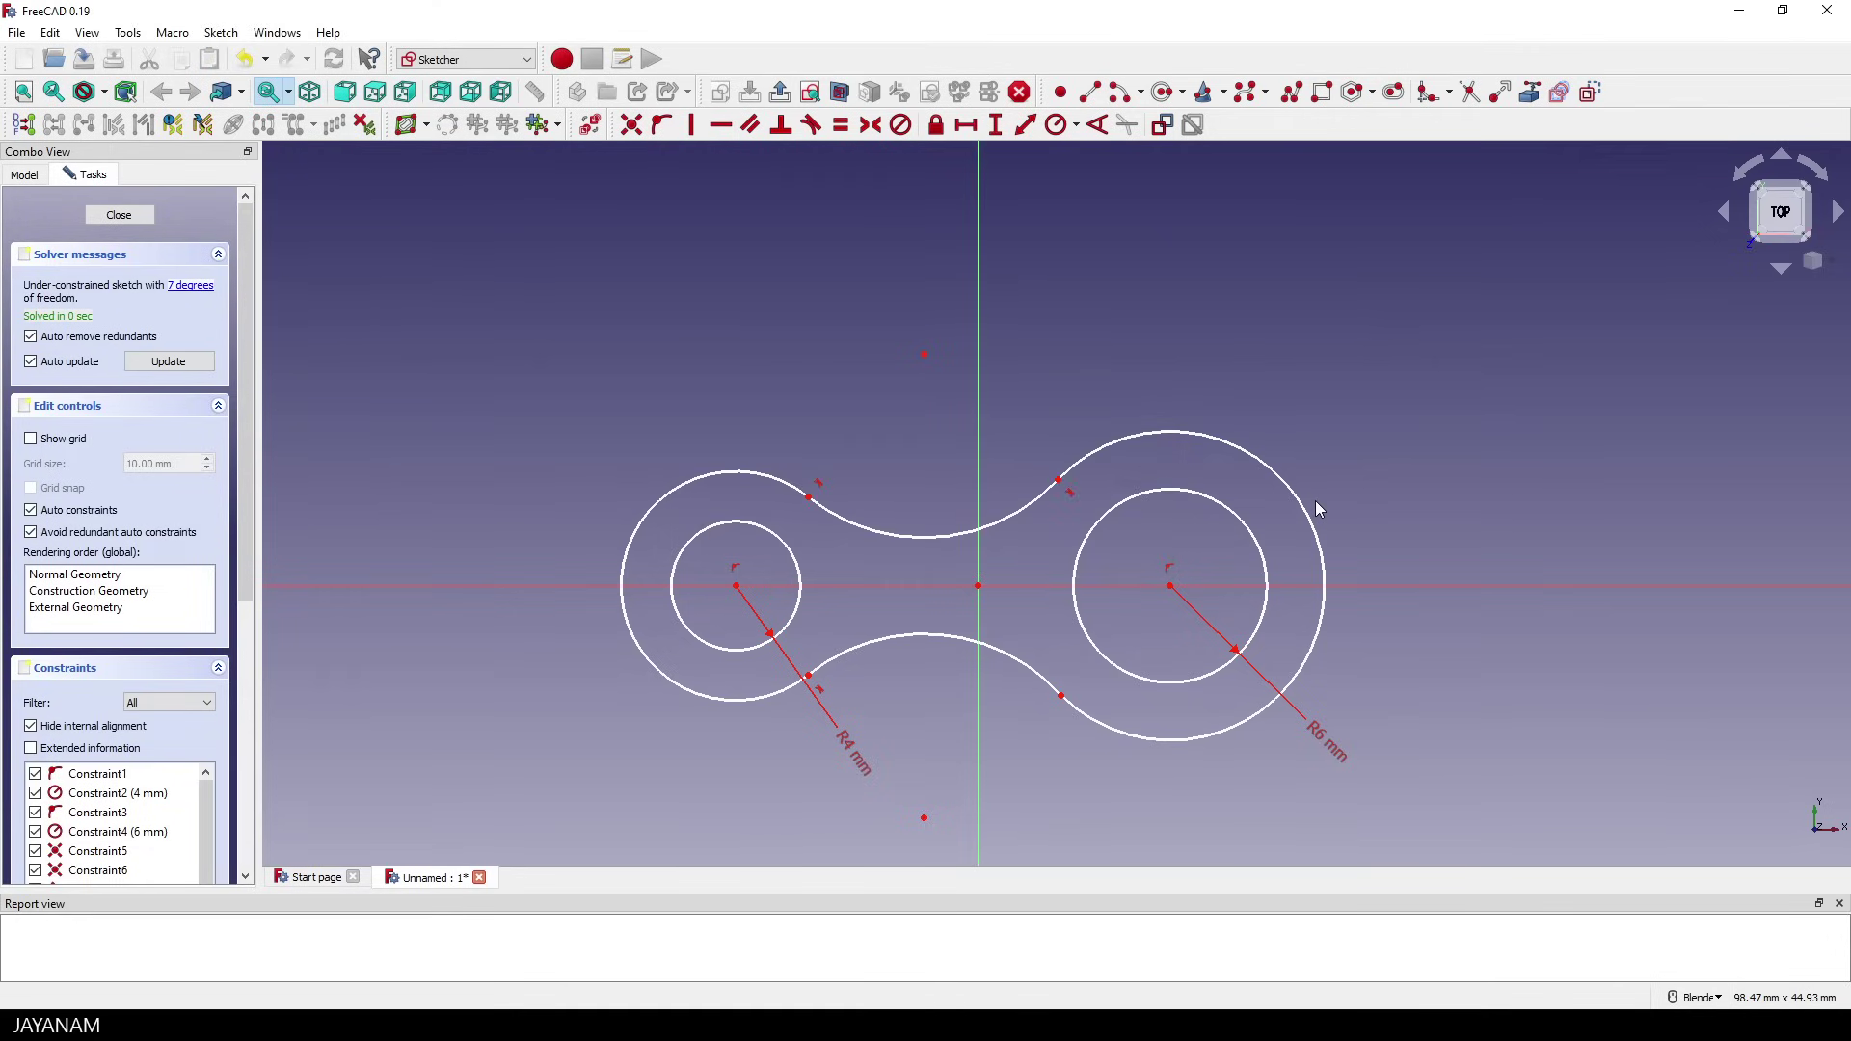
left_click(1034, 675)
left_click(1124, 735)
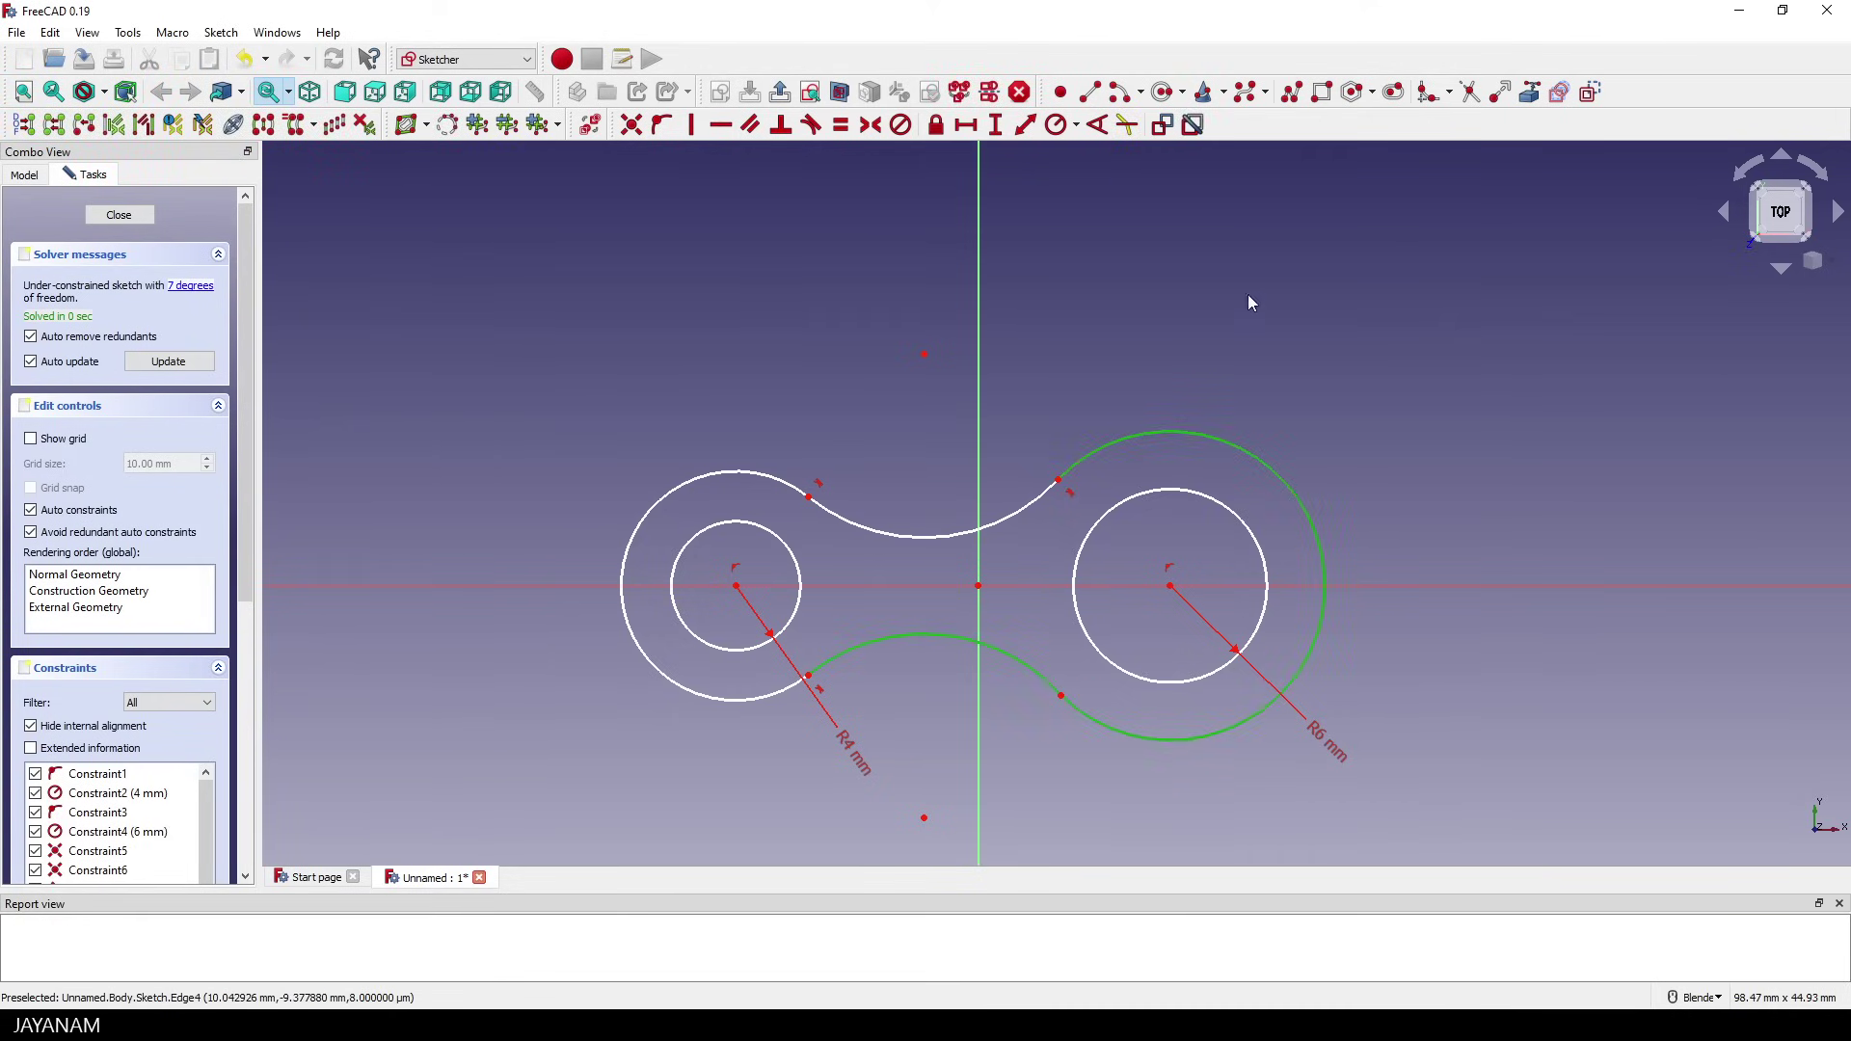
left_click(811, 124)
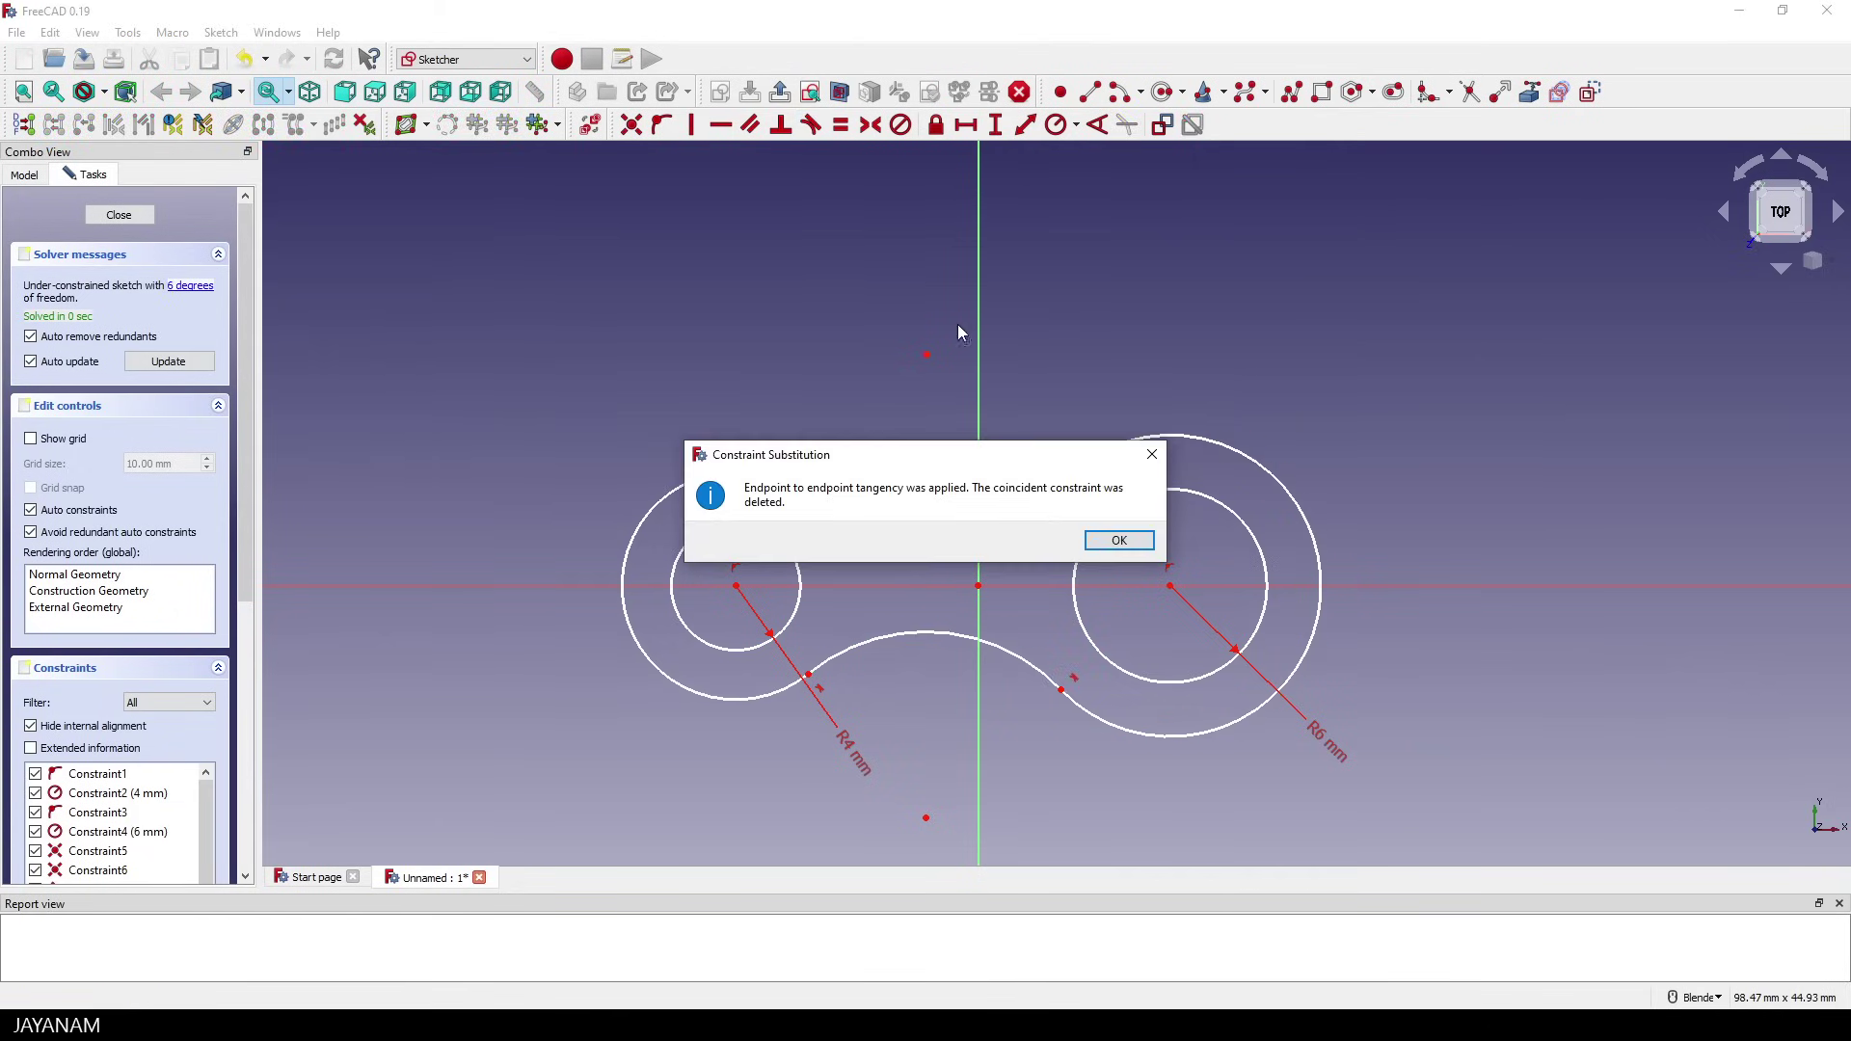
left_click(1116, 539)
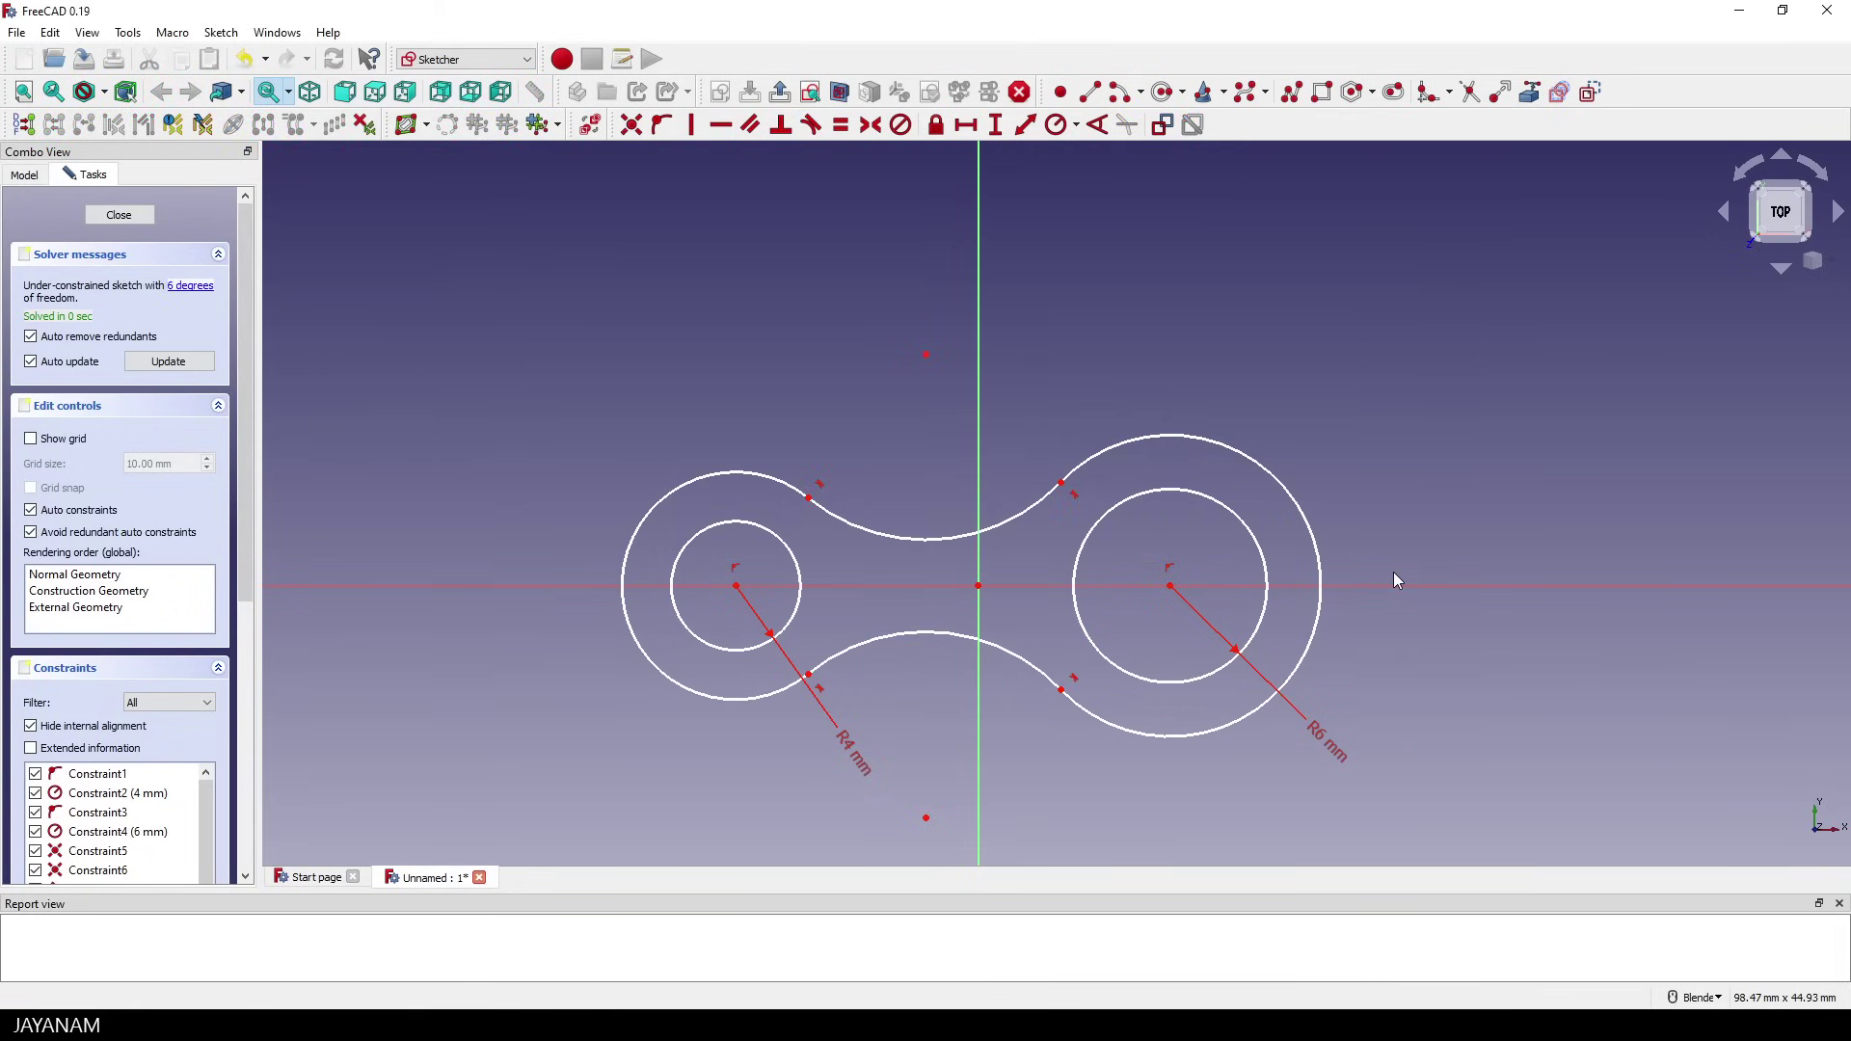
- Drag the circle centres and an arc endpoint, pulling the left circle pair toward the centre
left_click_drag(1169, 585, 1160, 595)
left_click_drag(739, 587, 780, 598)
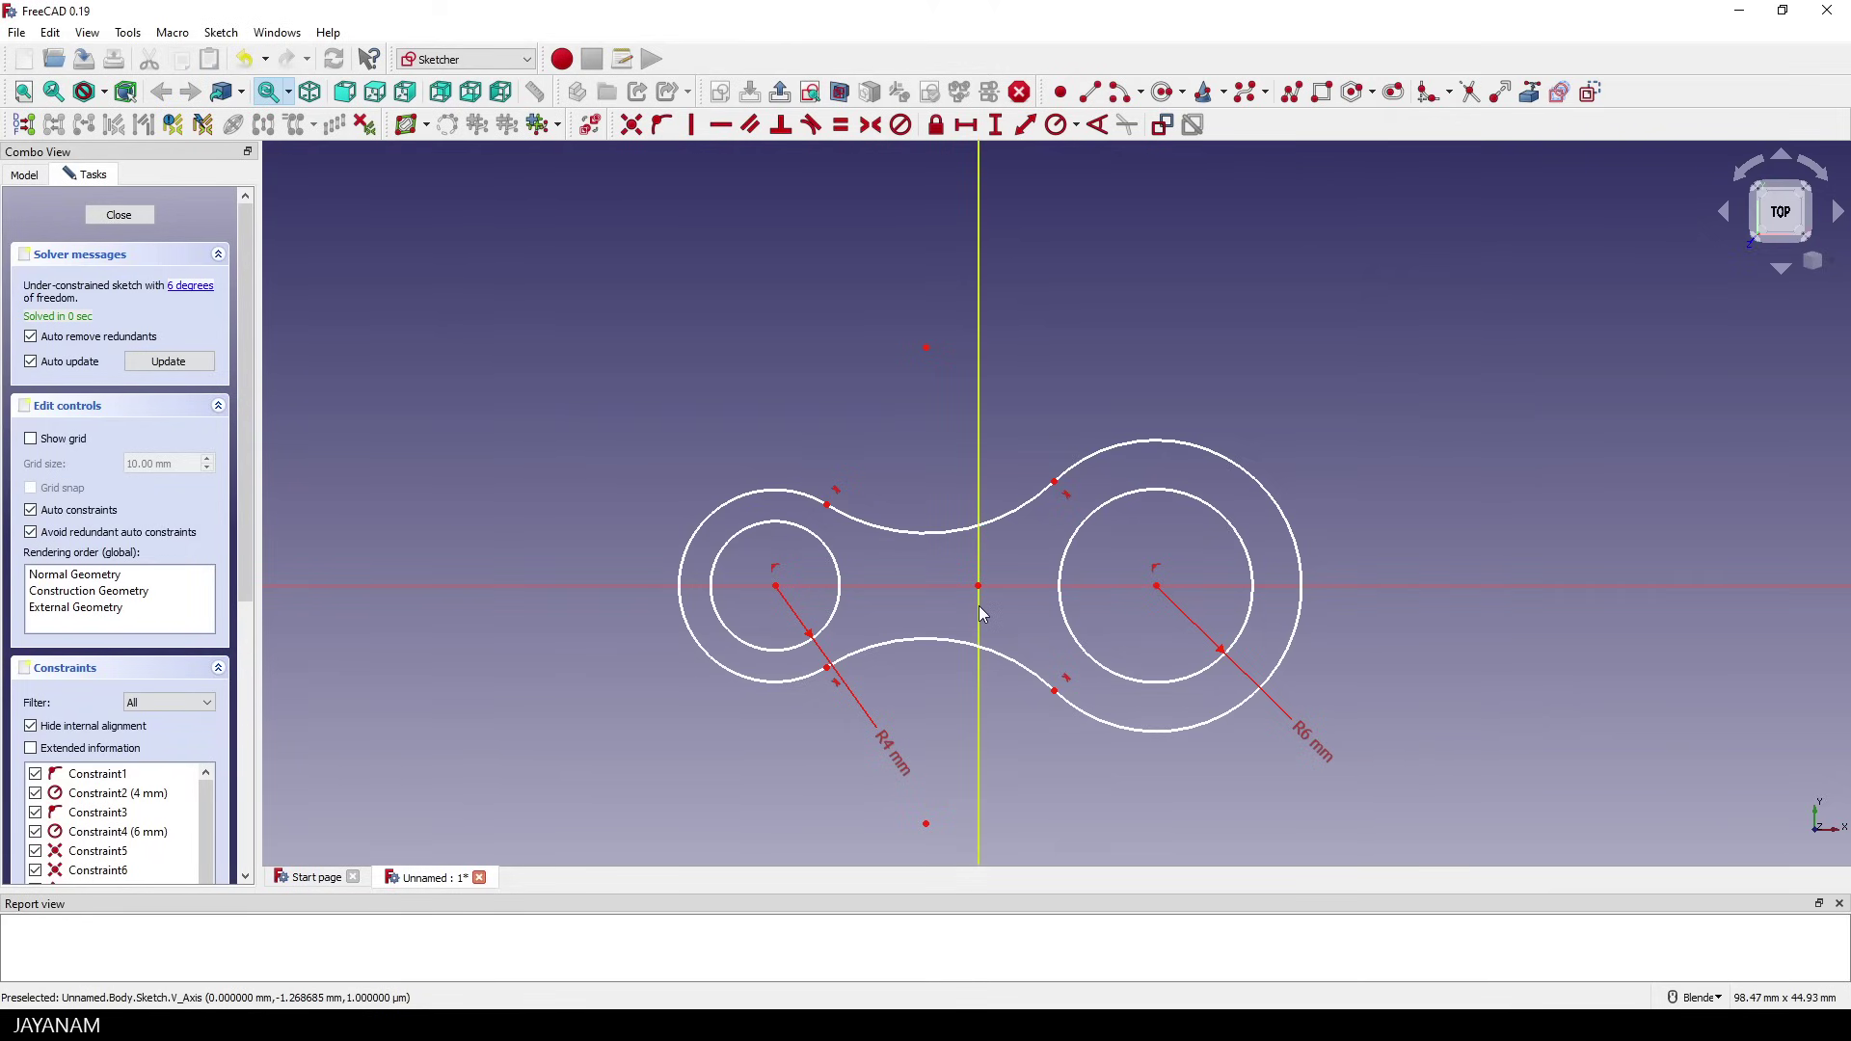
left_click_drag(1056, 485, 1054, 489)
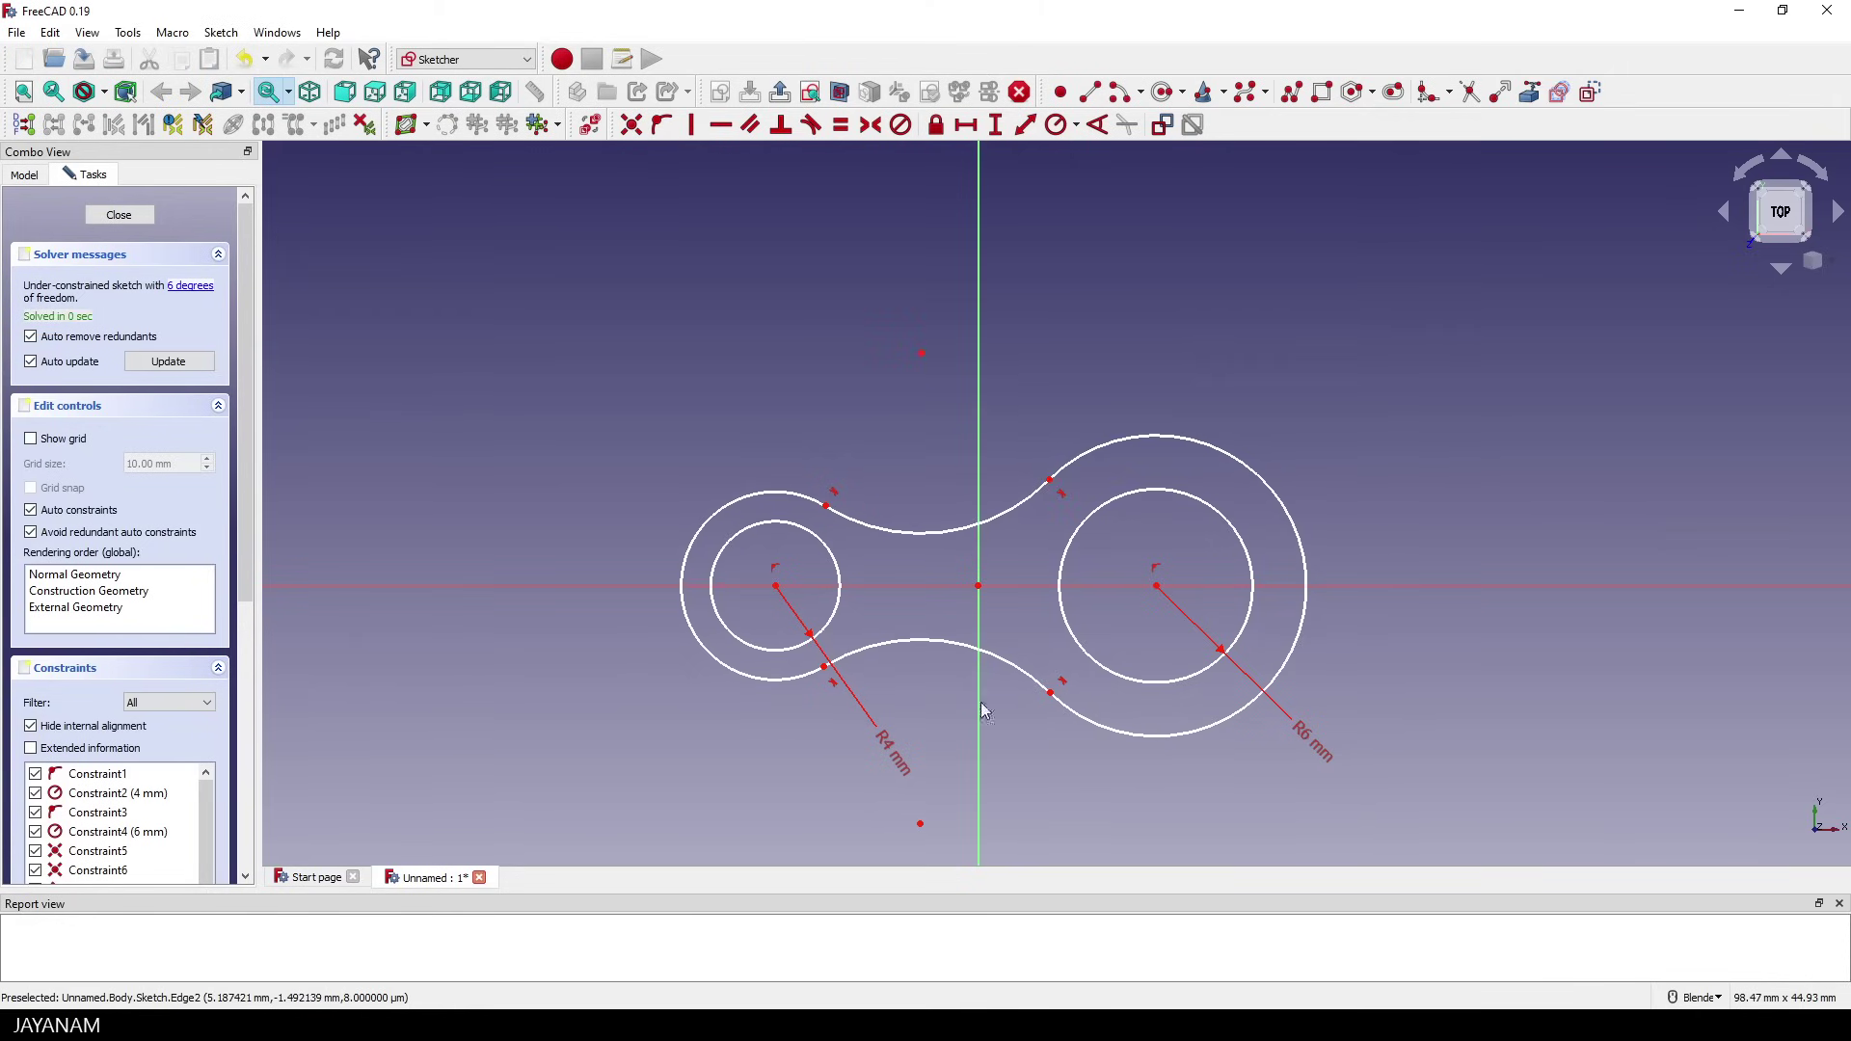
left_click_drag(782, 596, 808, 596)
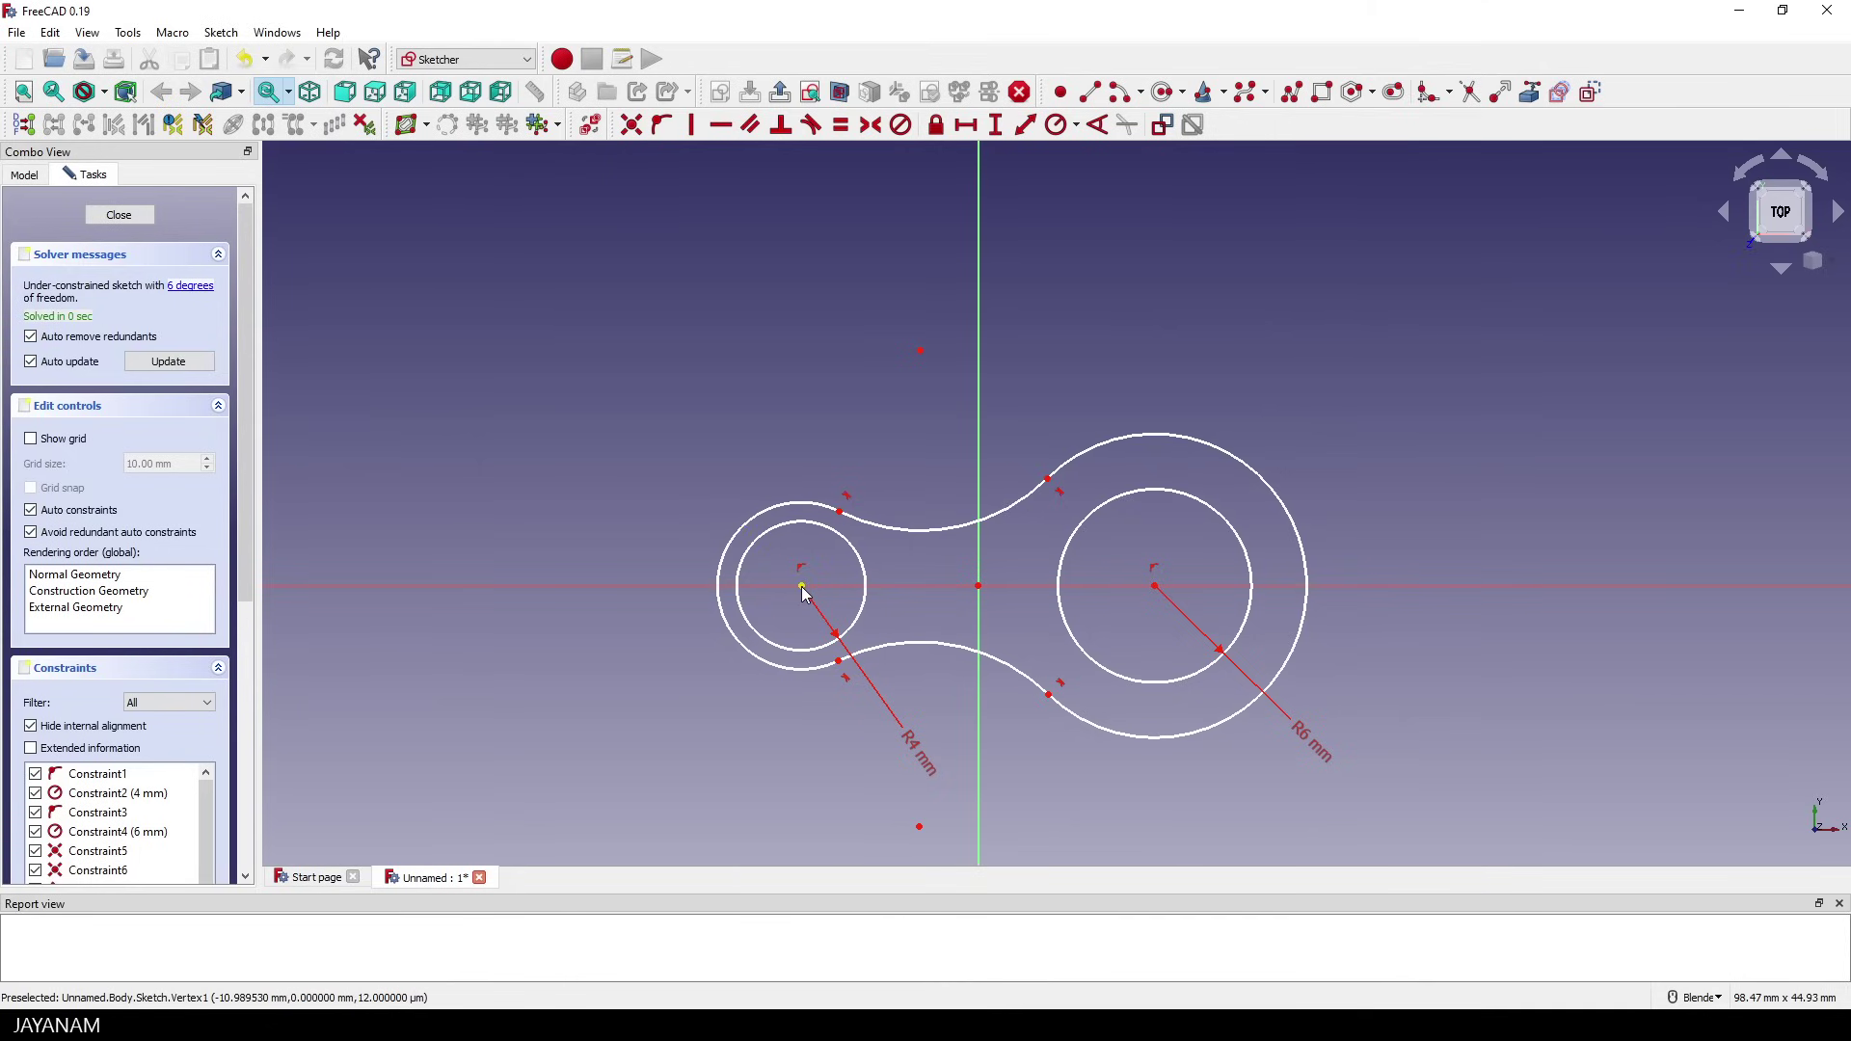
- Change the inner circle's radius to 3 mm and nudge the right circles and top construction point
double_click(927, 772)
type("3")
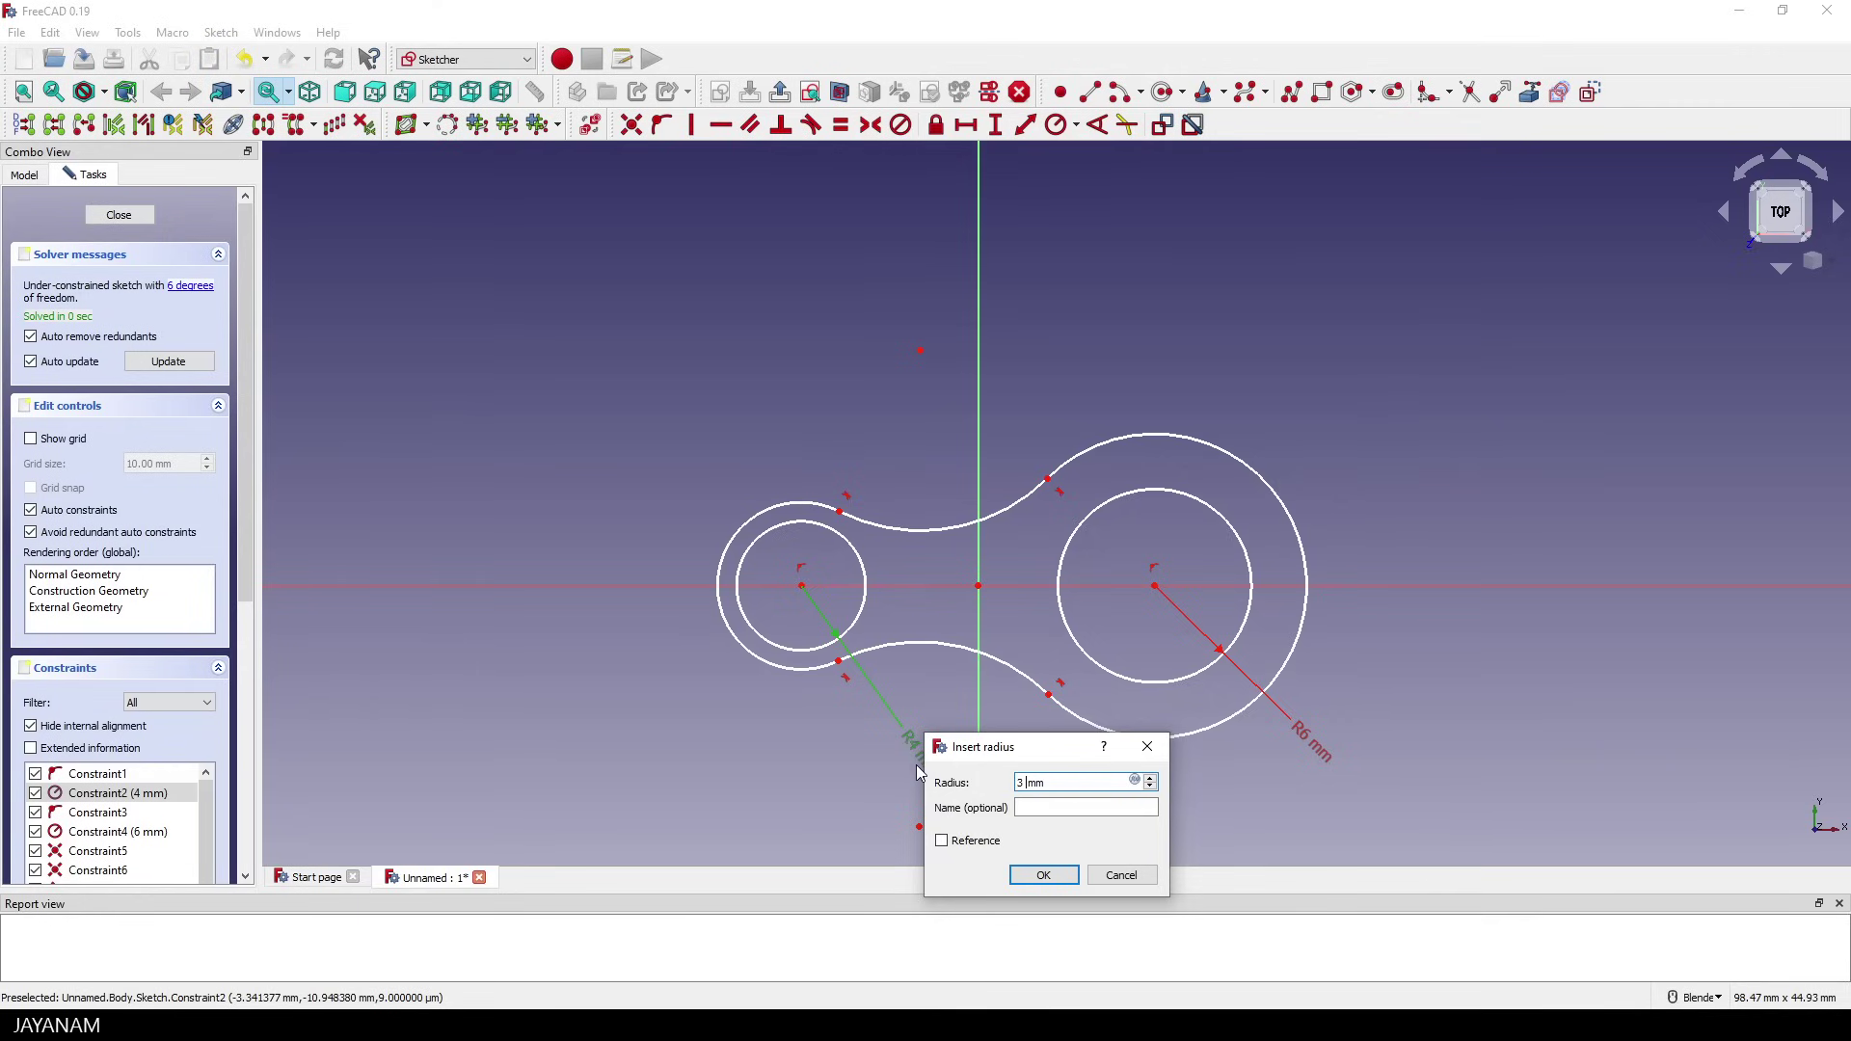
key("Return")
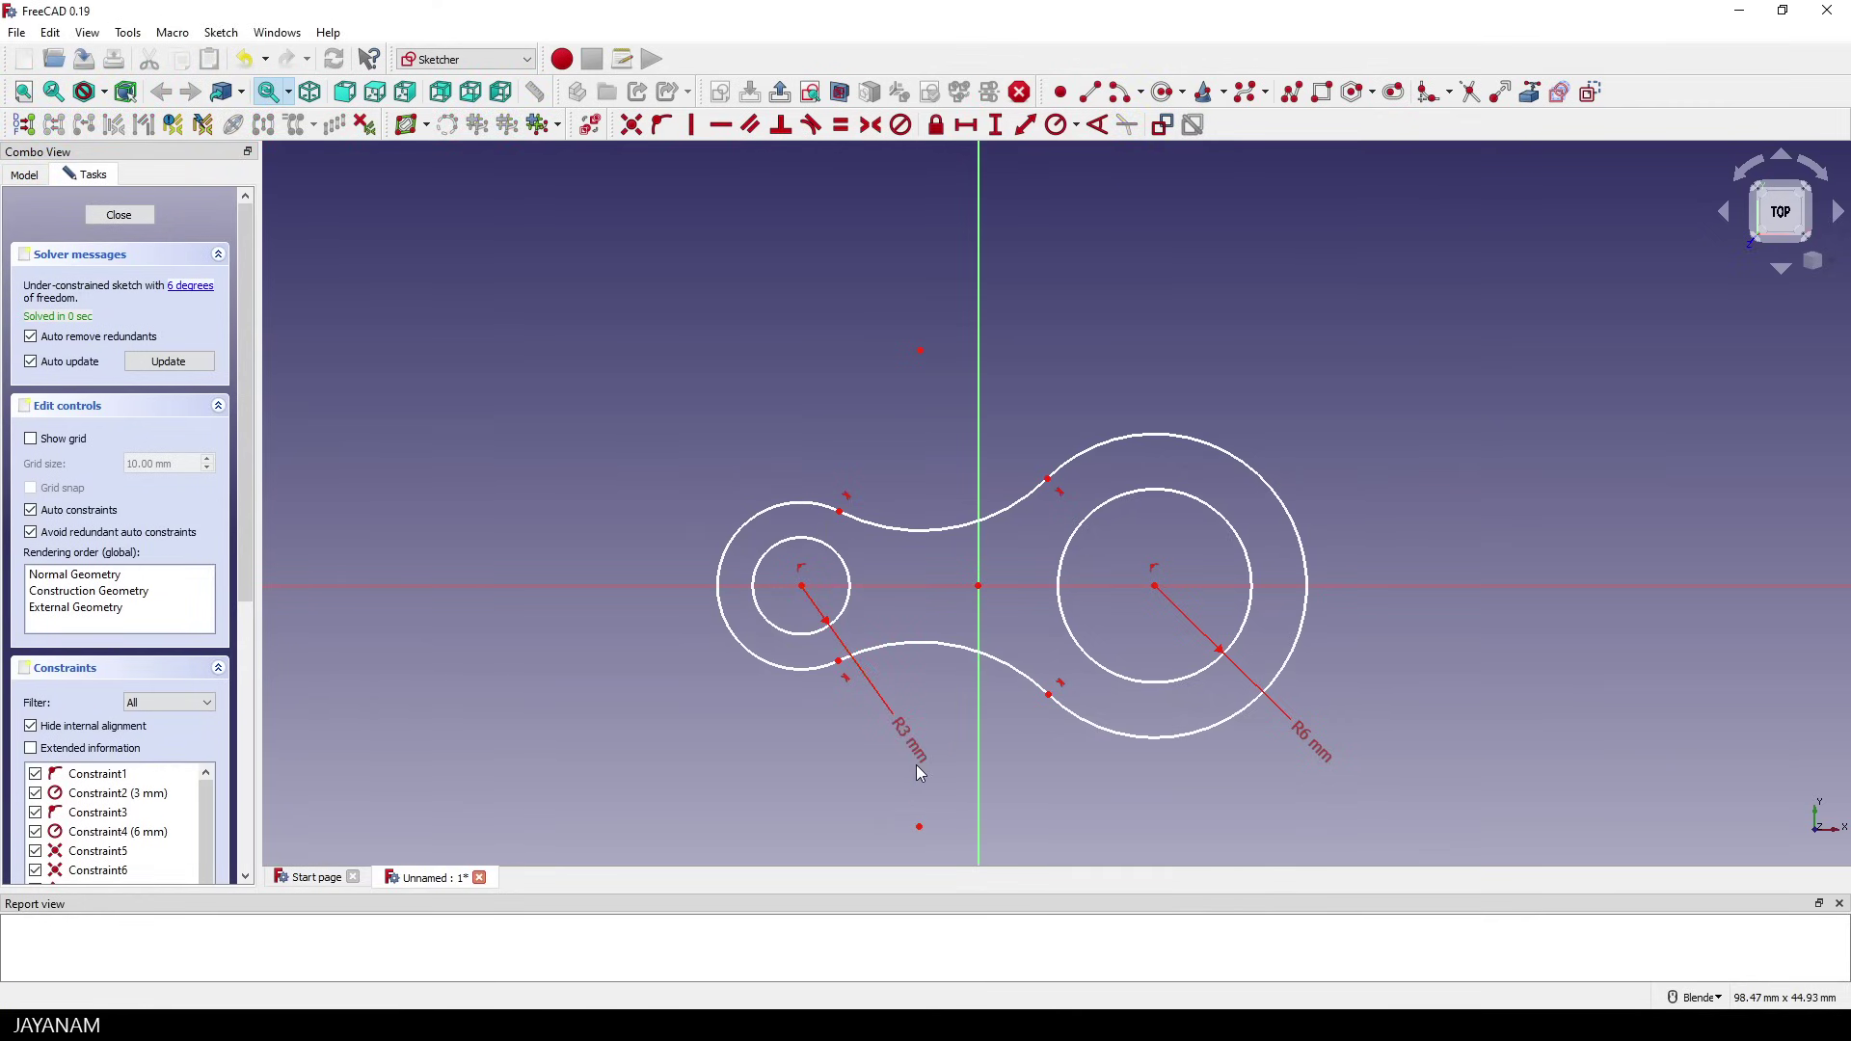
middle_click_drag(1020, 772, 971, 661, "shift")
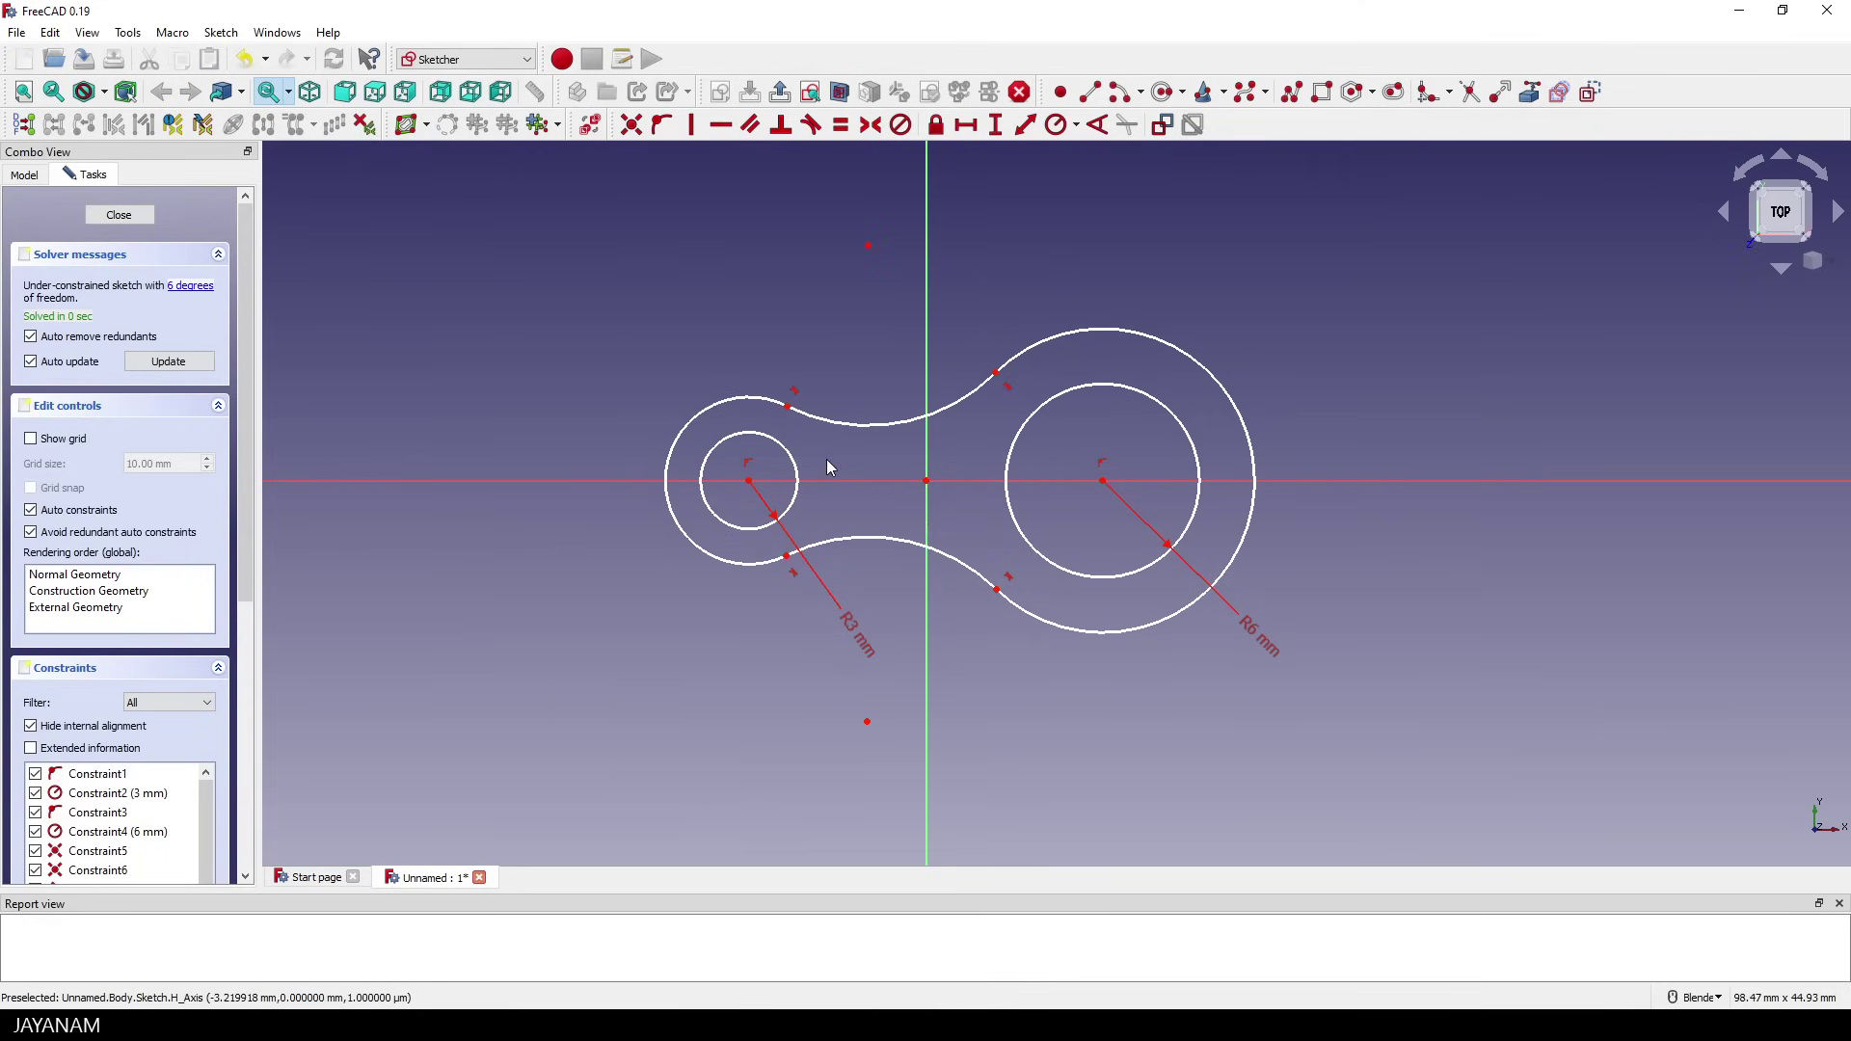
left_click_drag(1104, 484, 1097, 492)
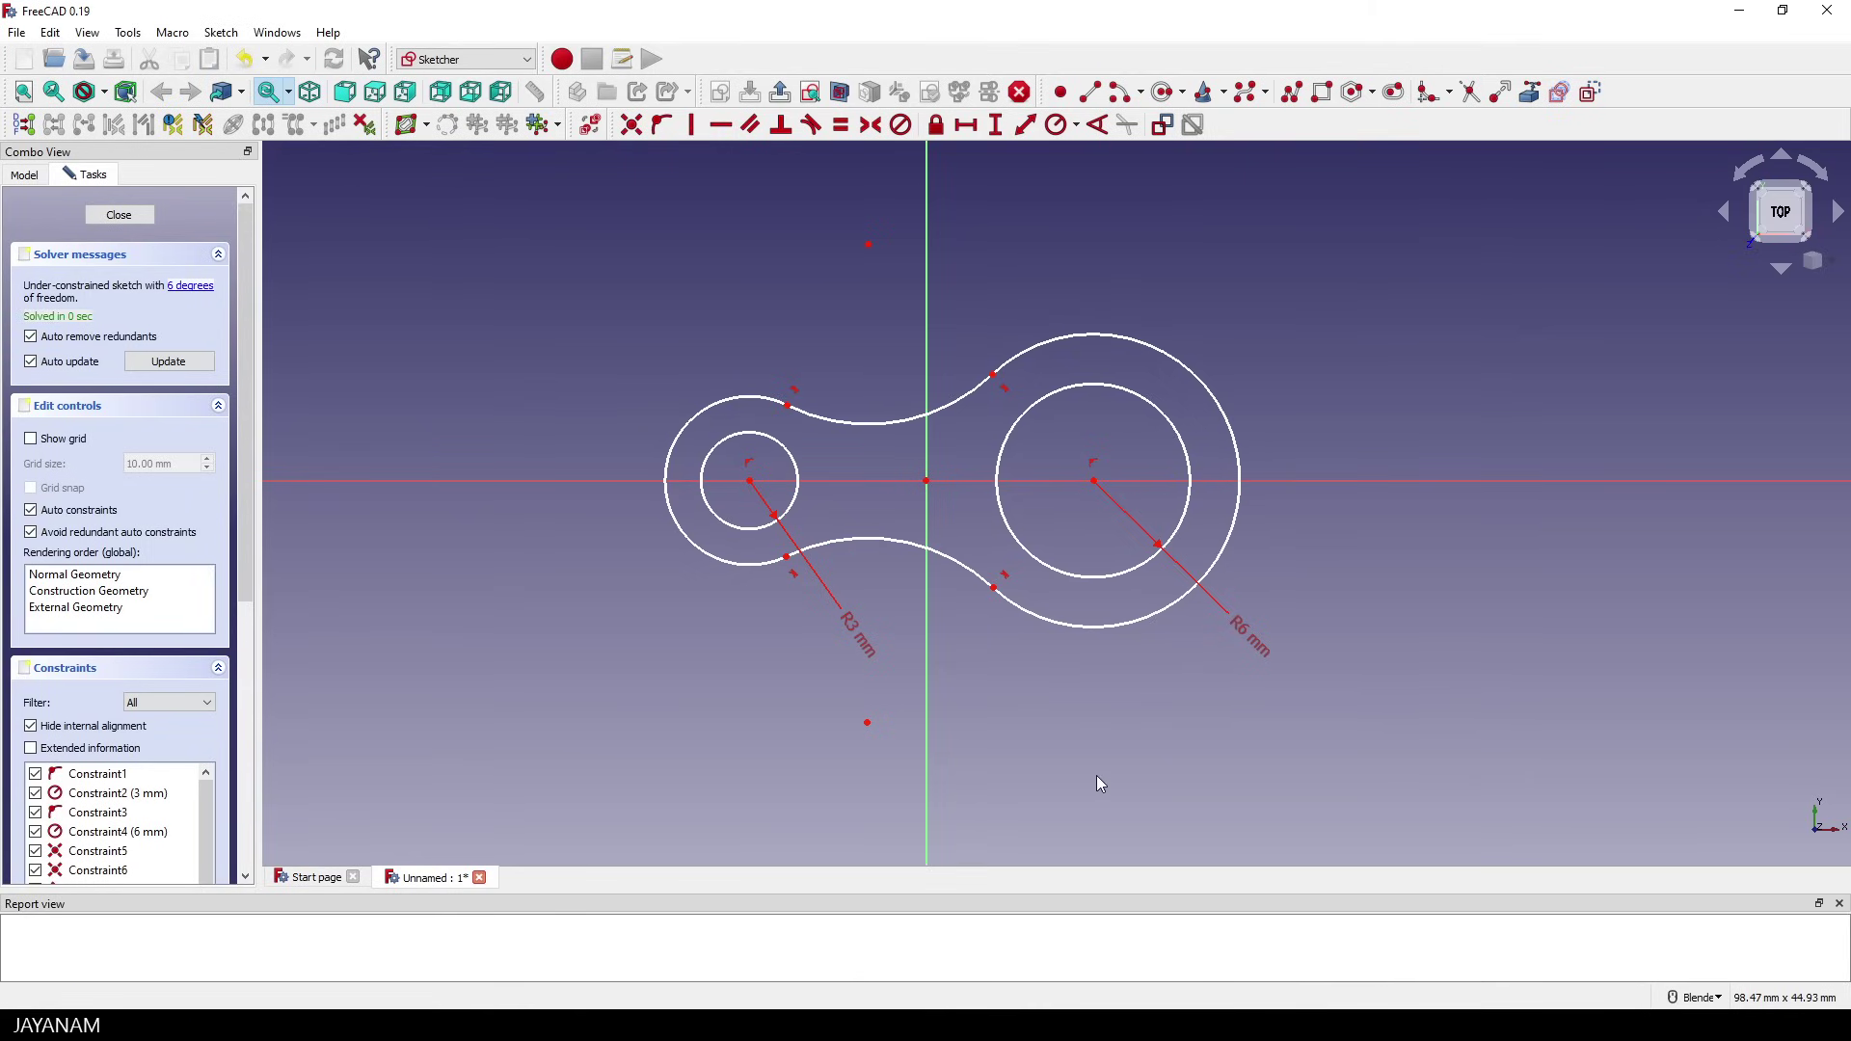
mouse_move(868, 245)
left_mouse_down()
mouse_move(882, 227)
mouse_move(865, 210)
left_mouse_up()
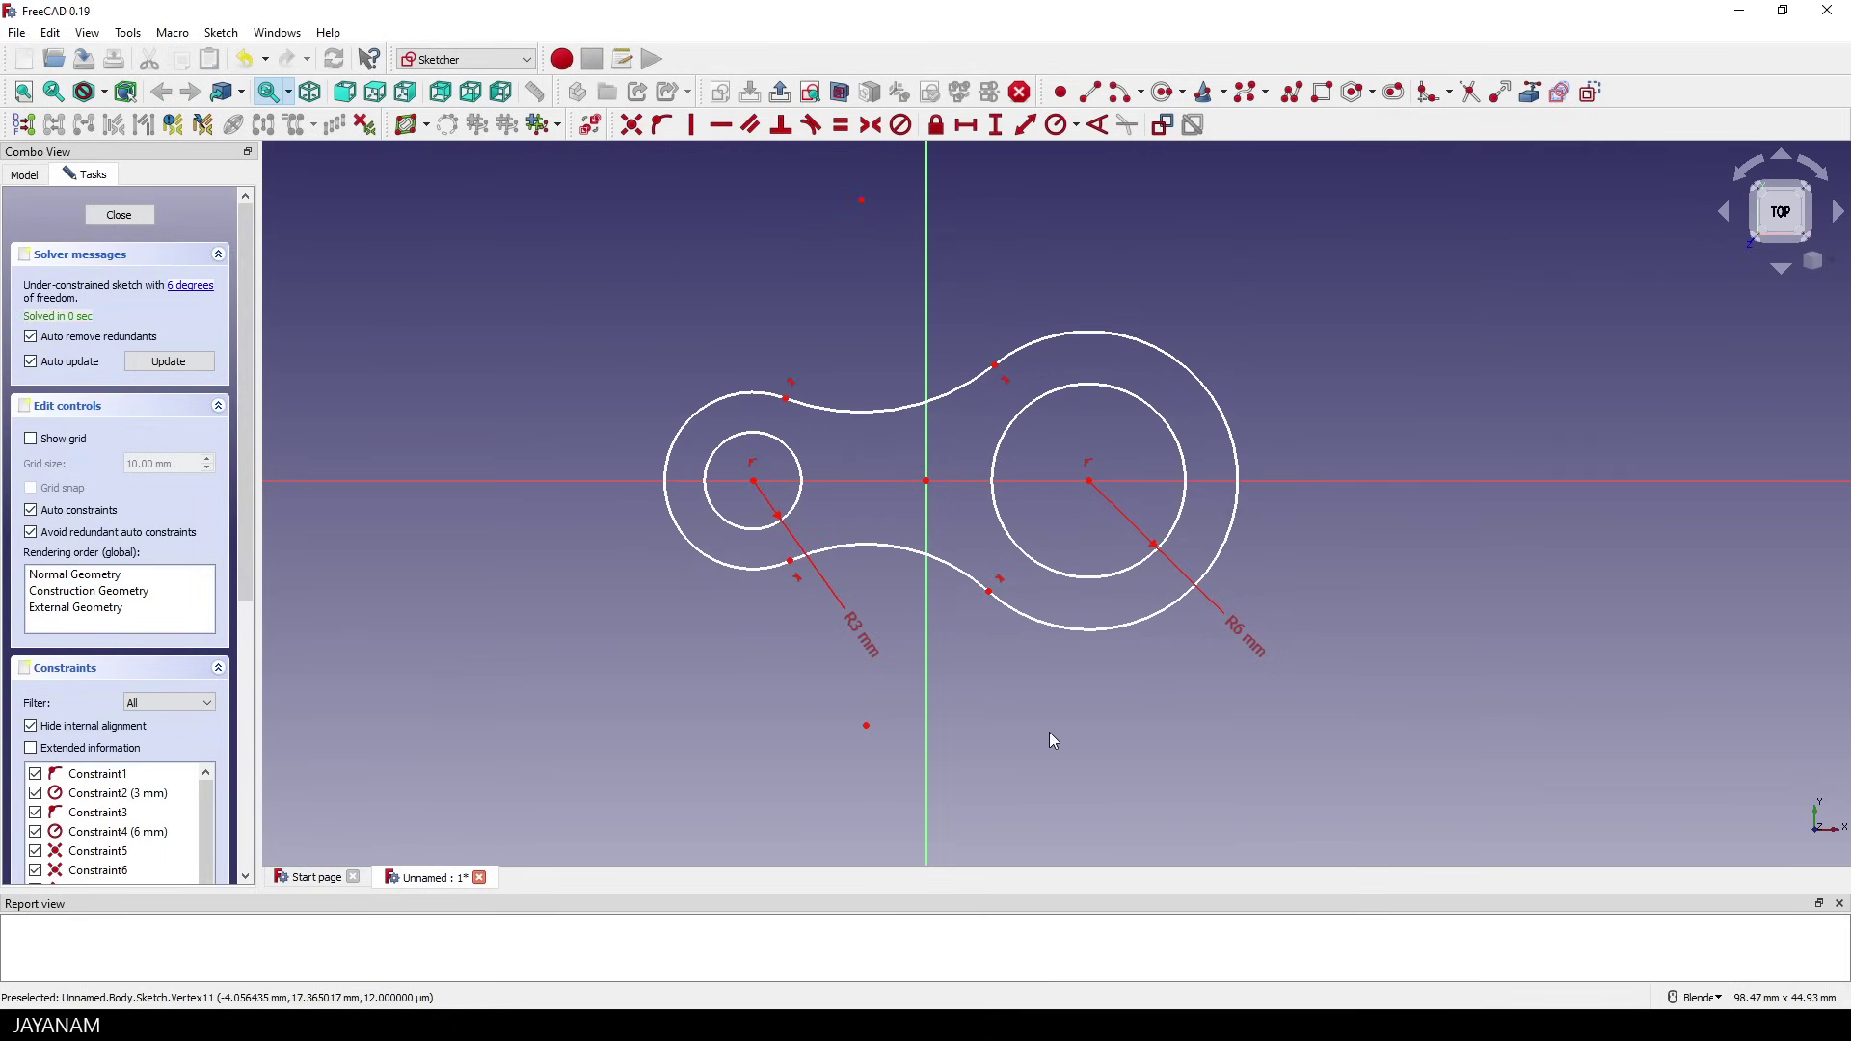
scroll(1049, 732, "down", 2)
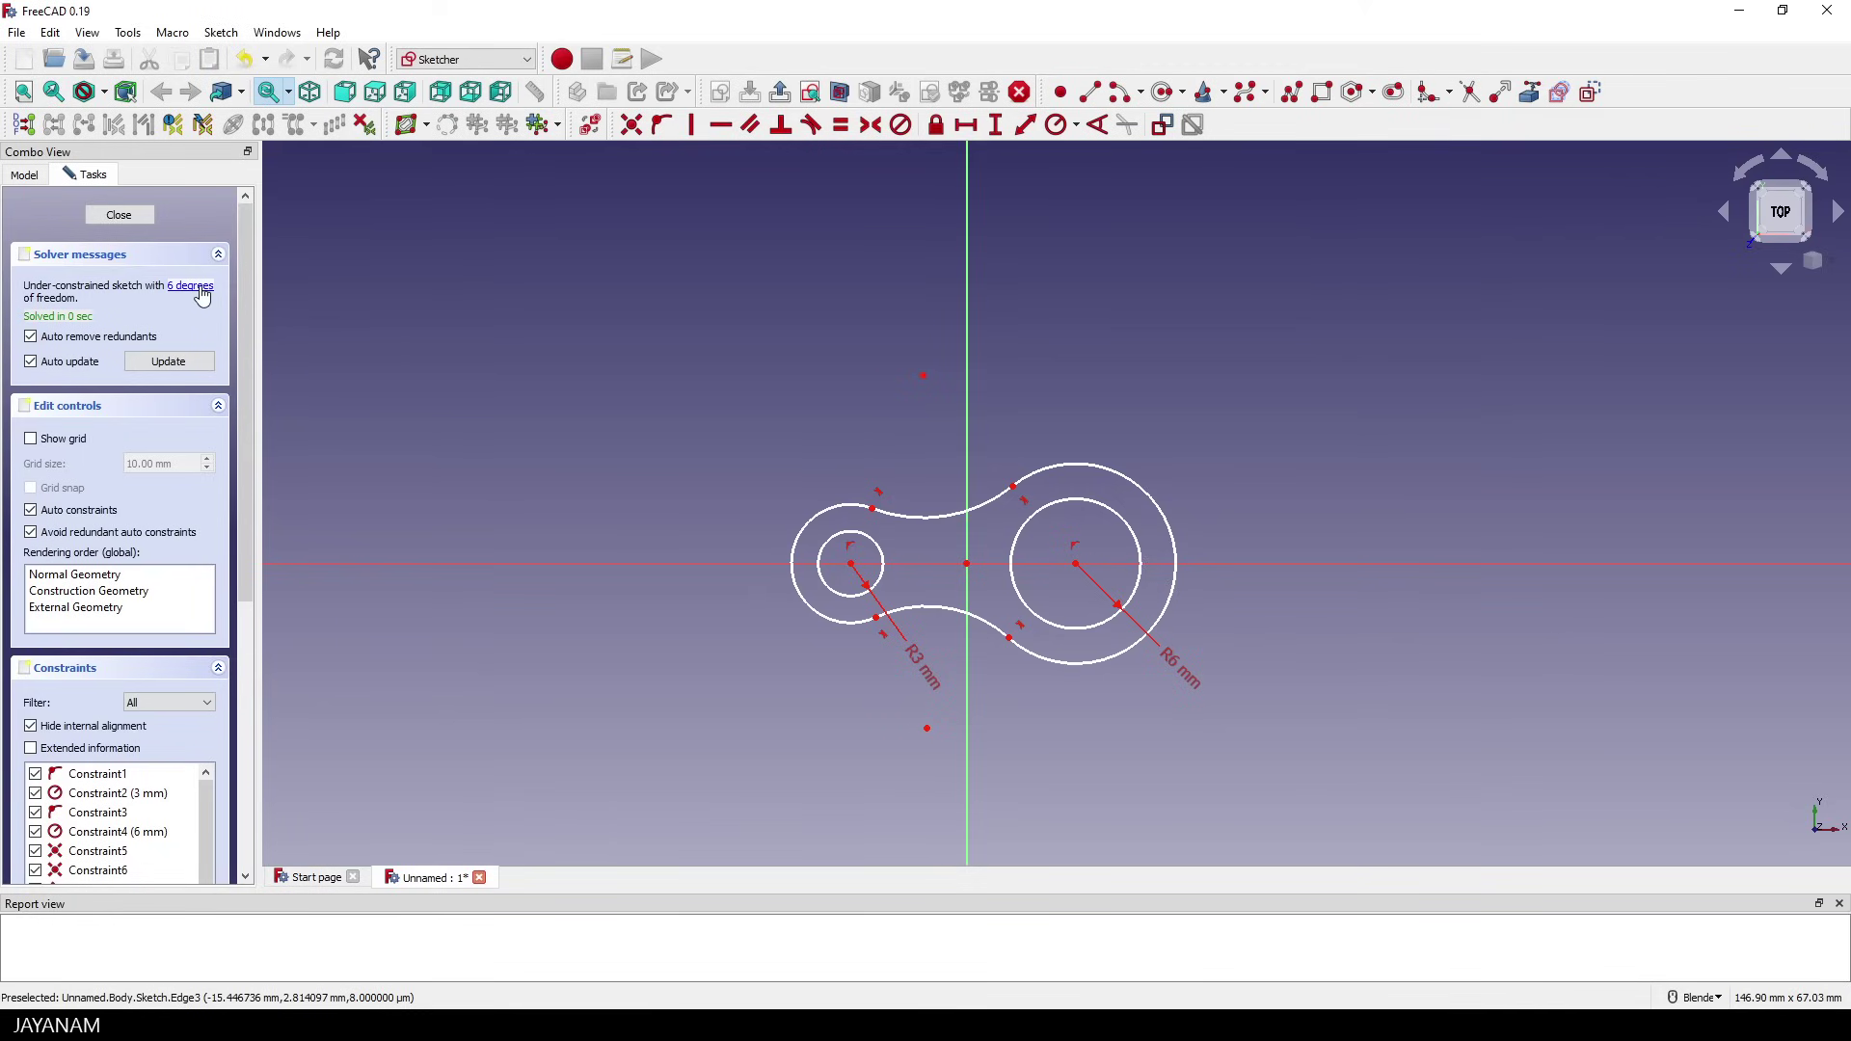
- Close the sketch to return to Part Design with the bone outline
left_click(119, 215)
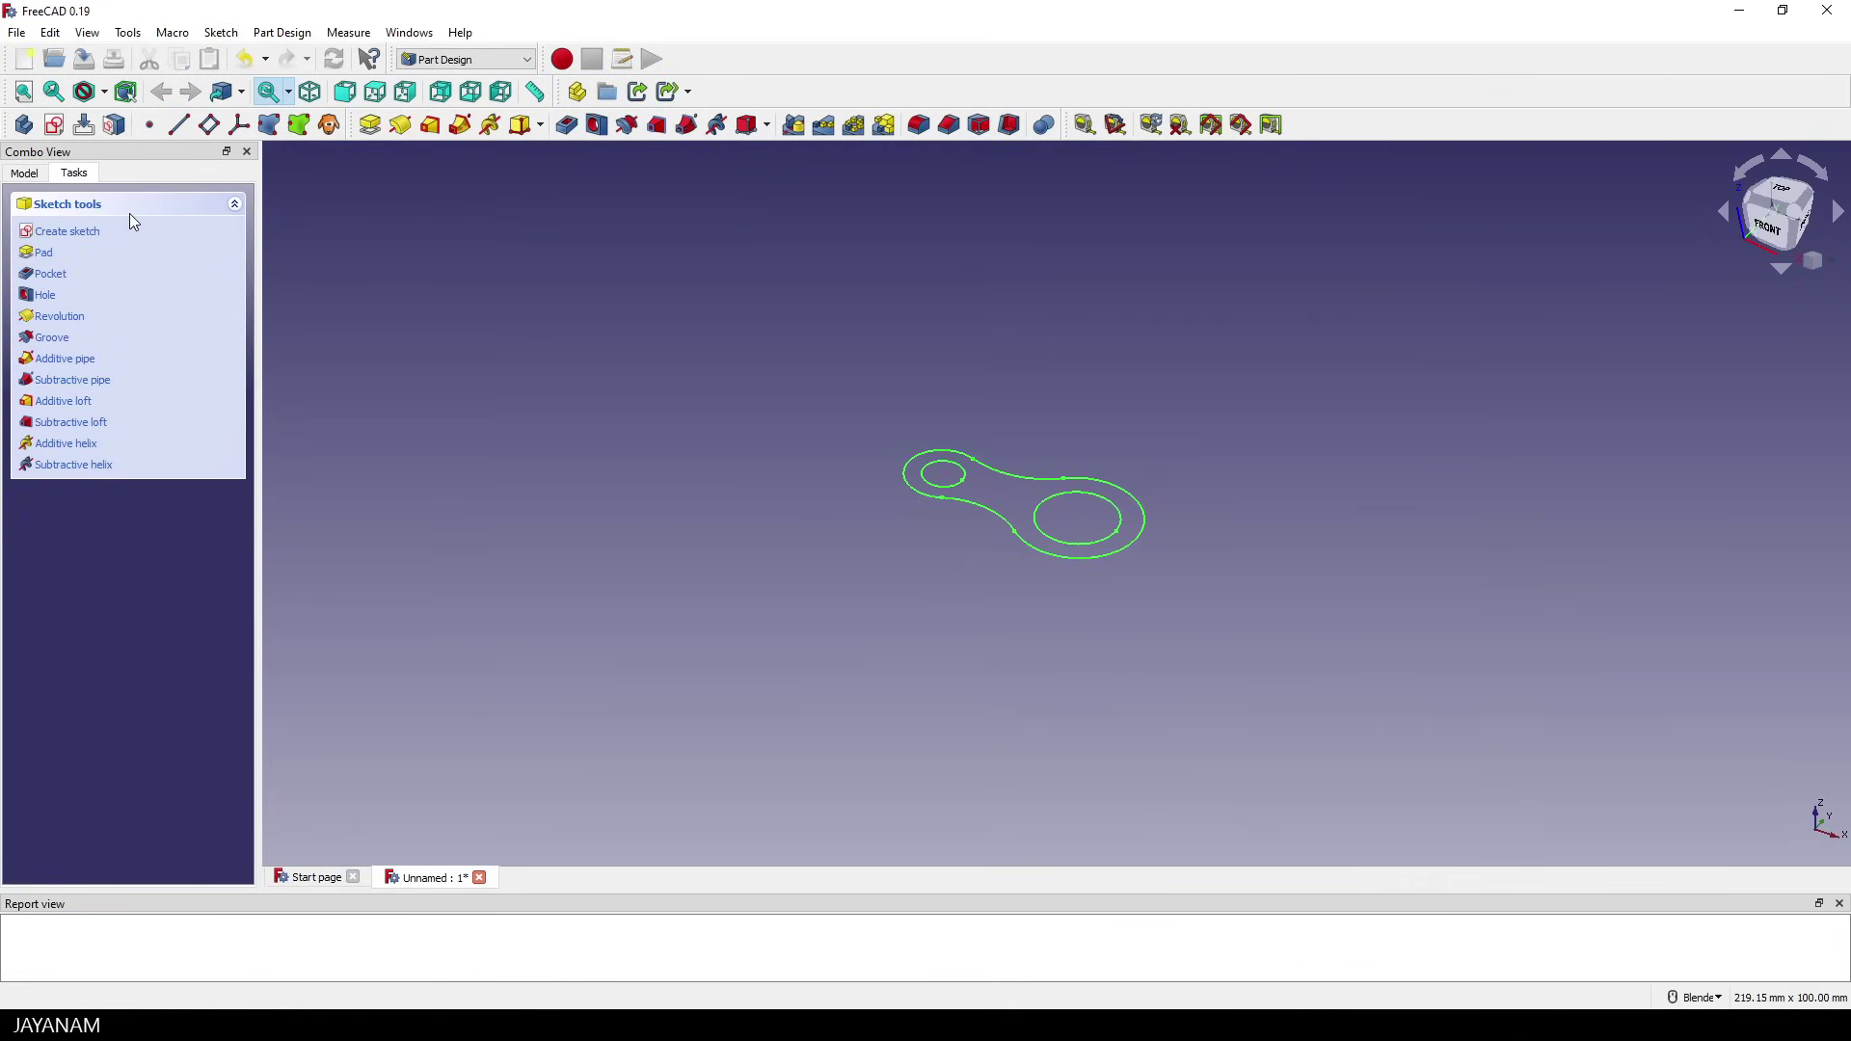
scroll(1288, 507, "up", 4)
scroll(1239, 506, "down", 4)
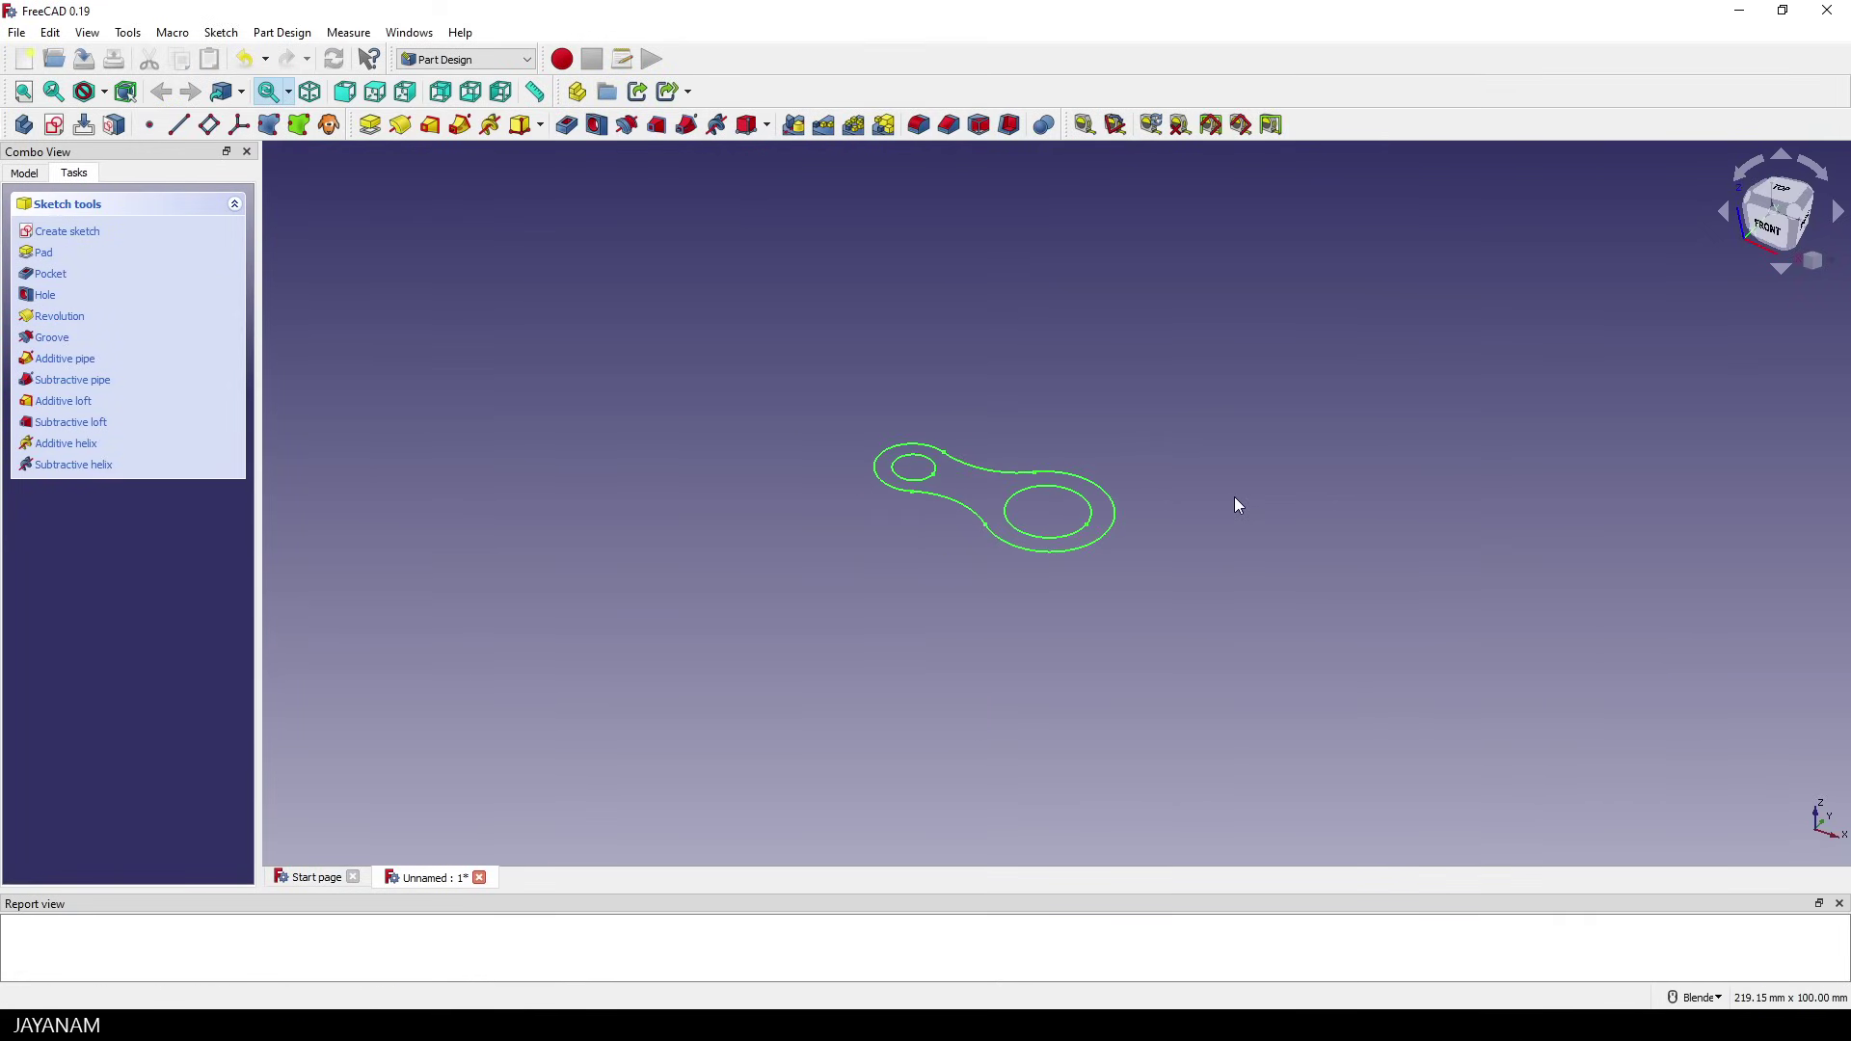
scroll(941, 482, "up", 4)
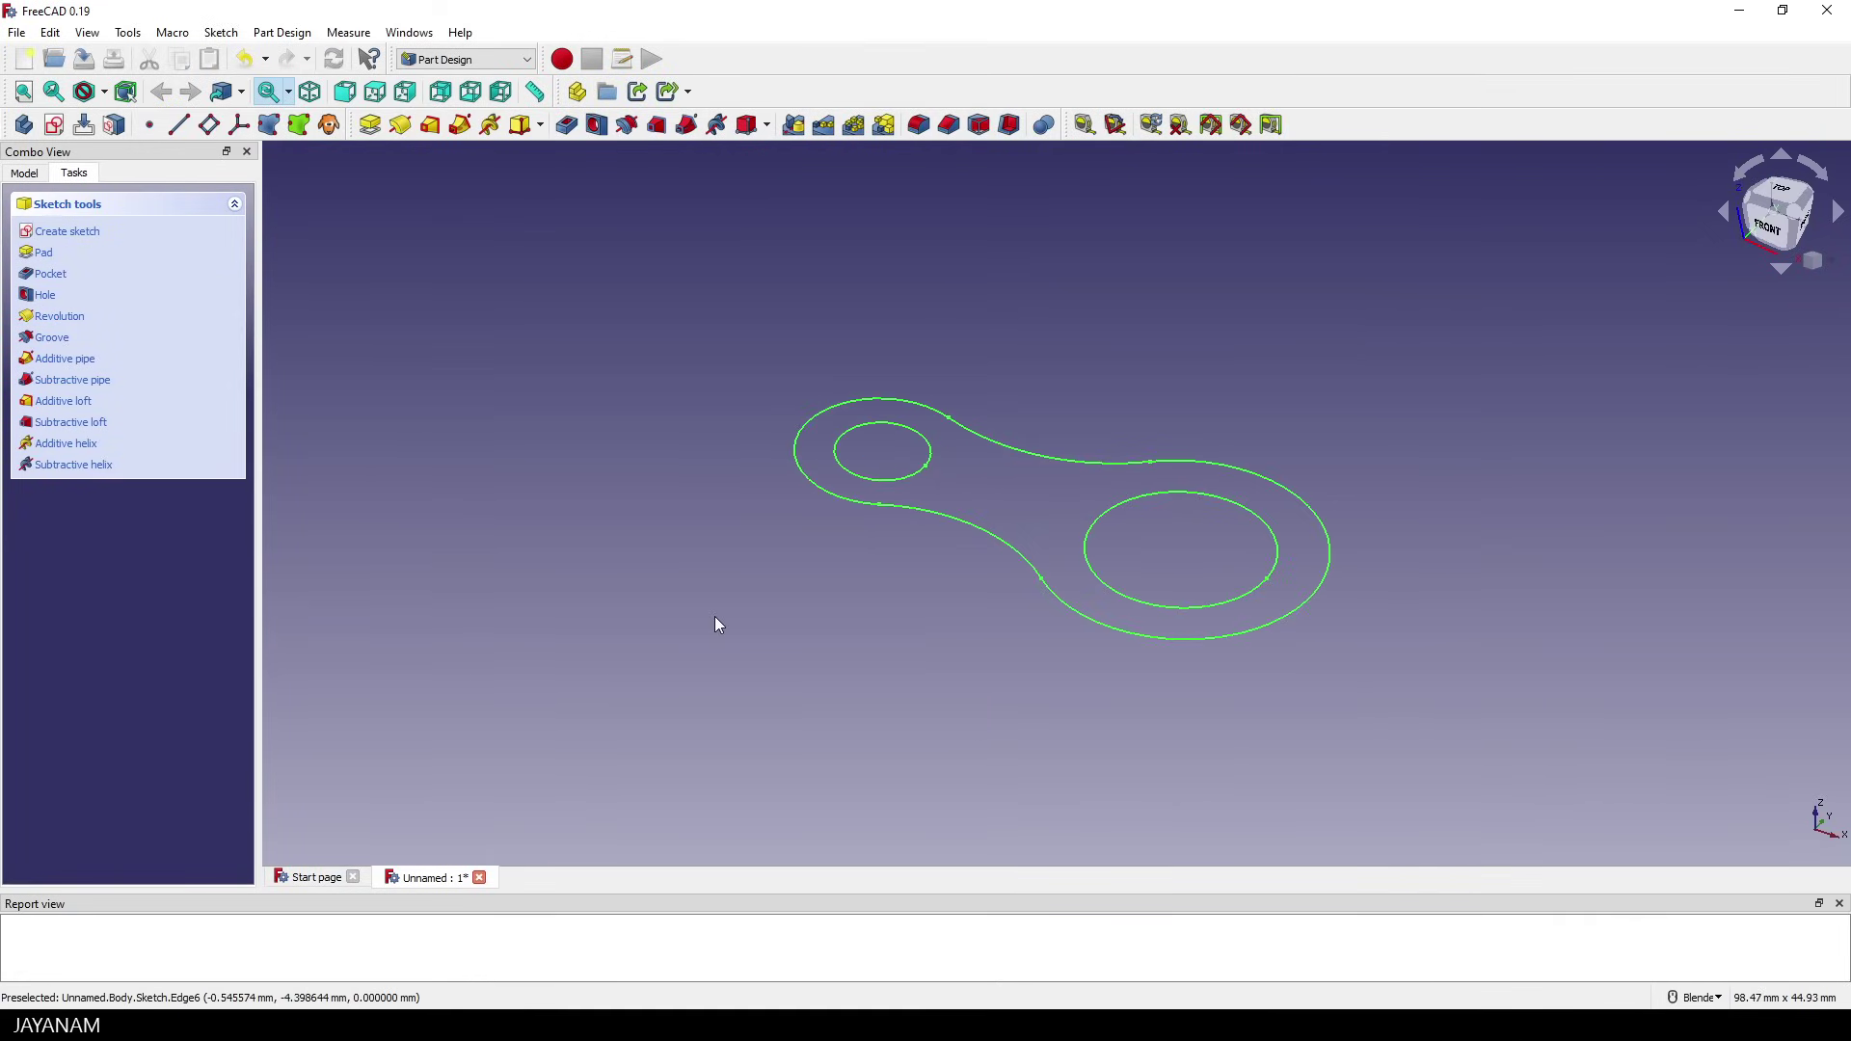
- Pad the bone-shaped sketch 4 mm thick and pick the inner faces of both holes
left_click(39, 253)
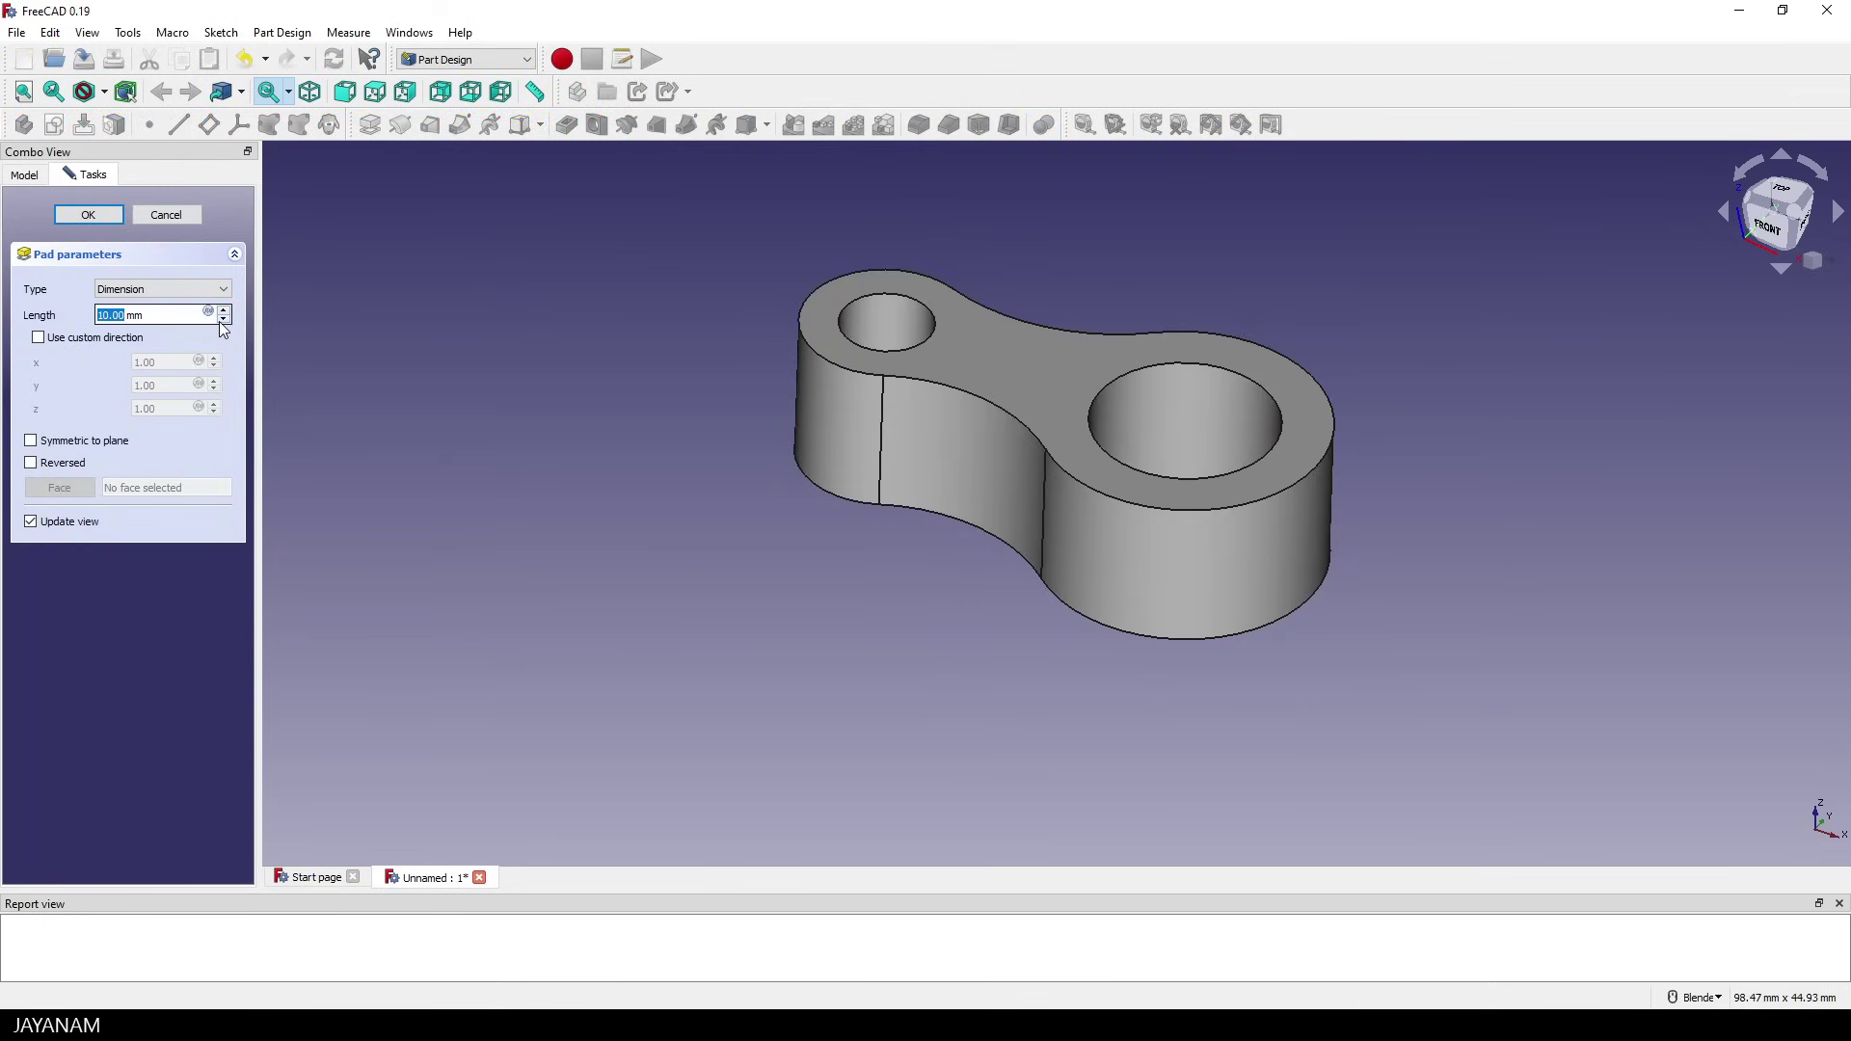
scroll(225, 328, "down", 7)
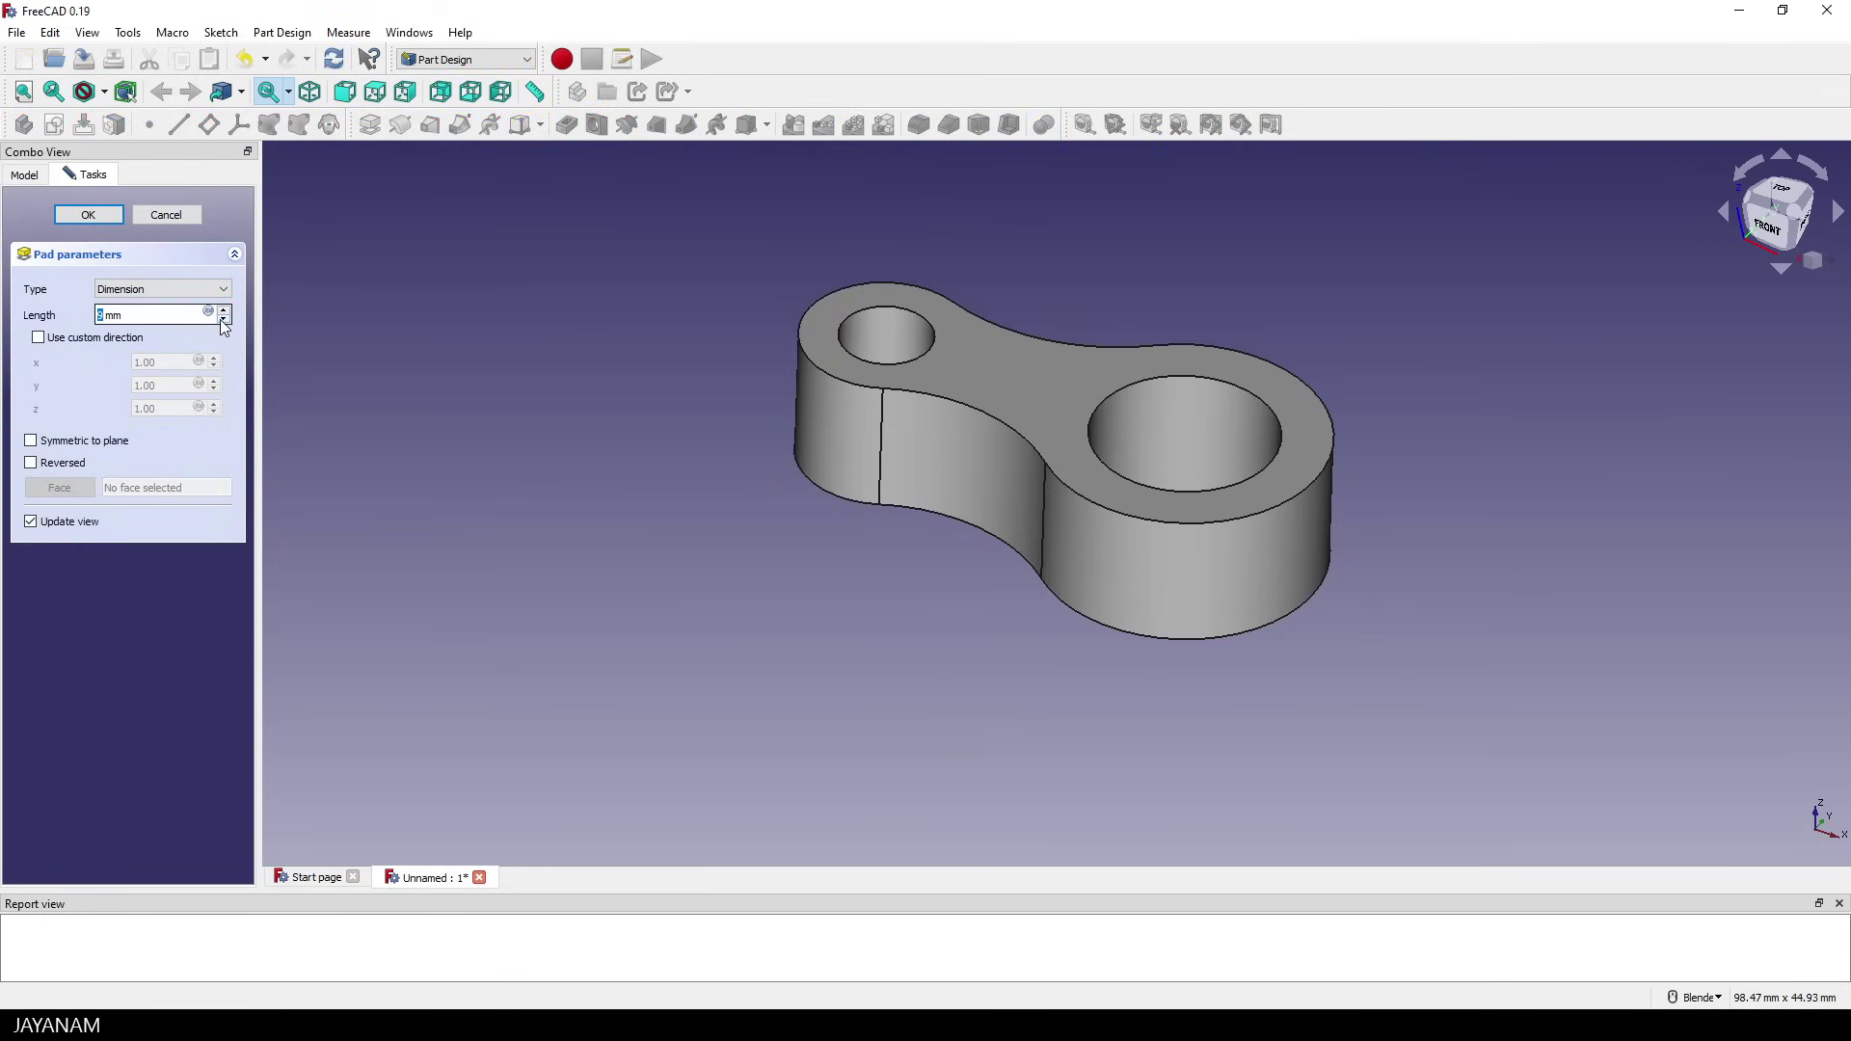
scroll(224, 328, "down", 1)
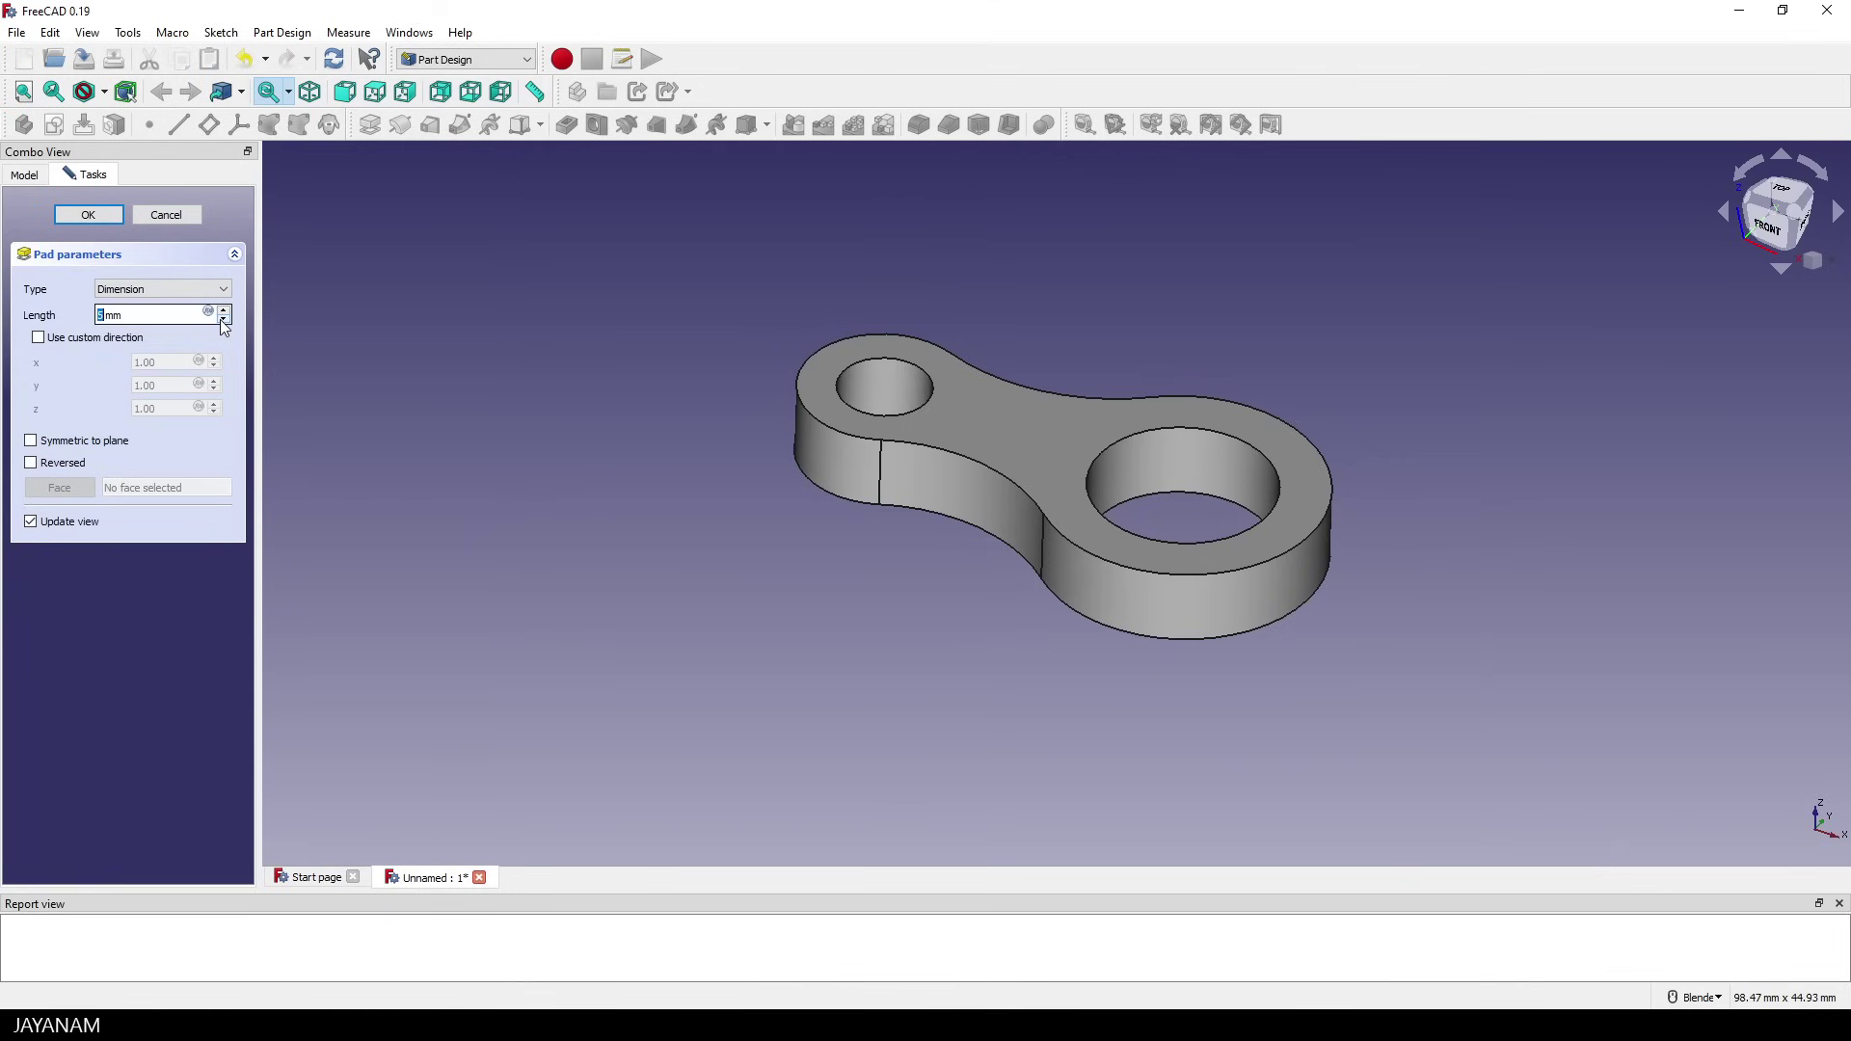
scroll(222, 320, "down", 1)
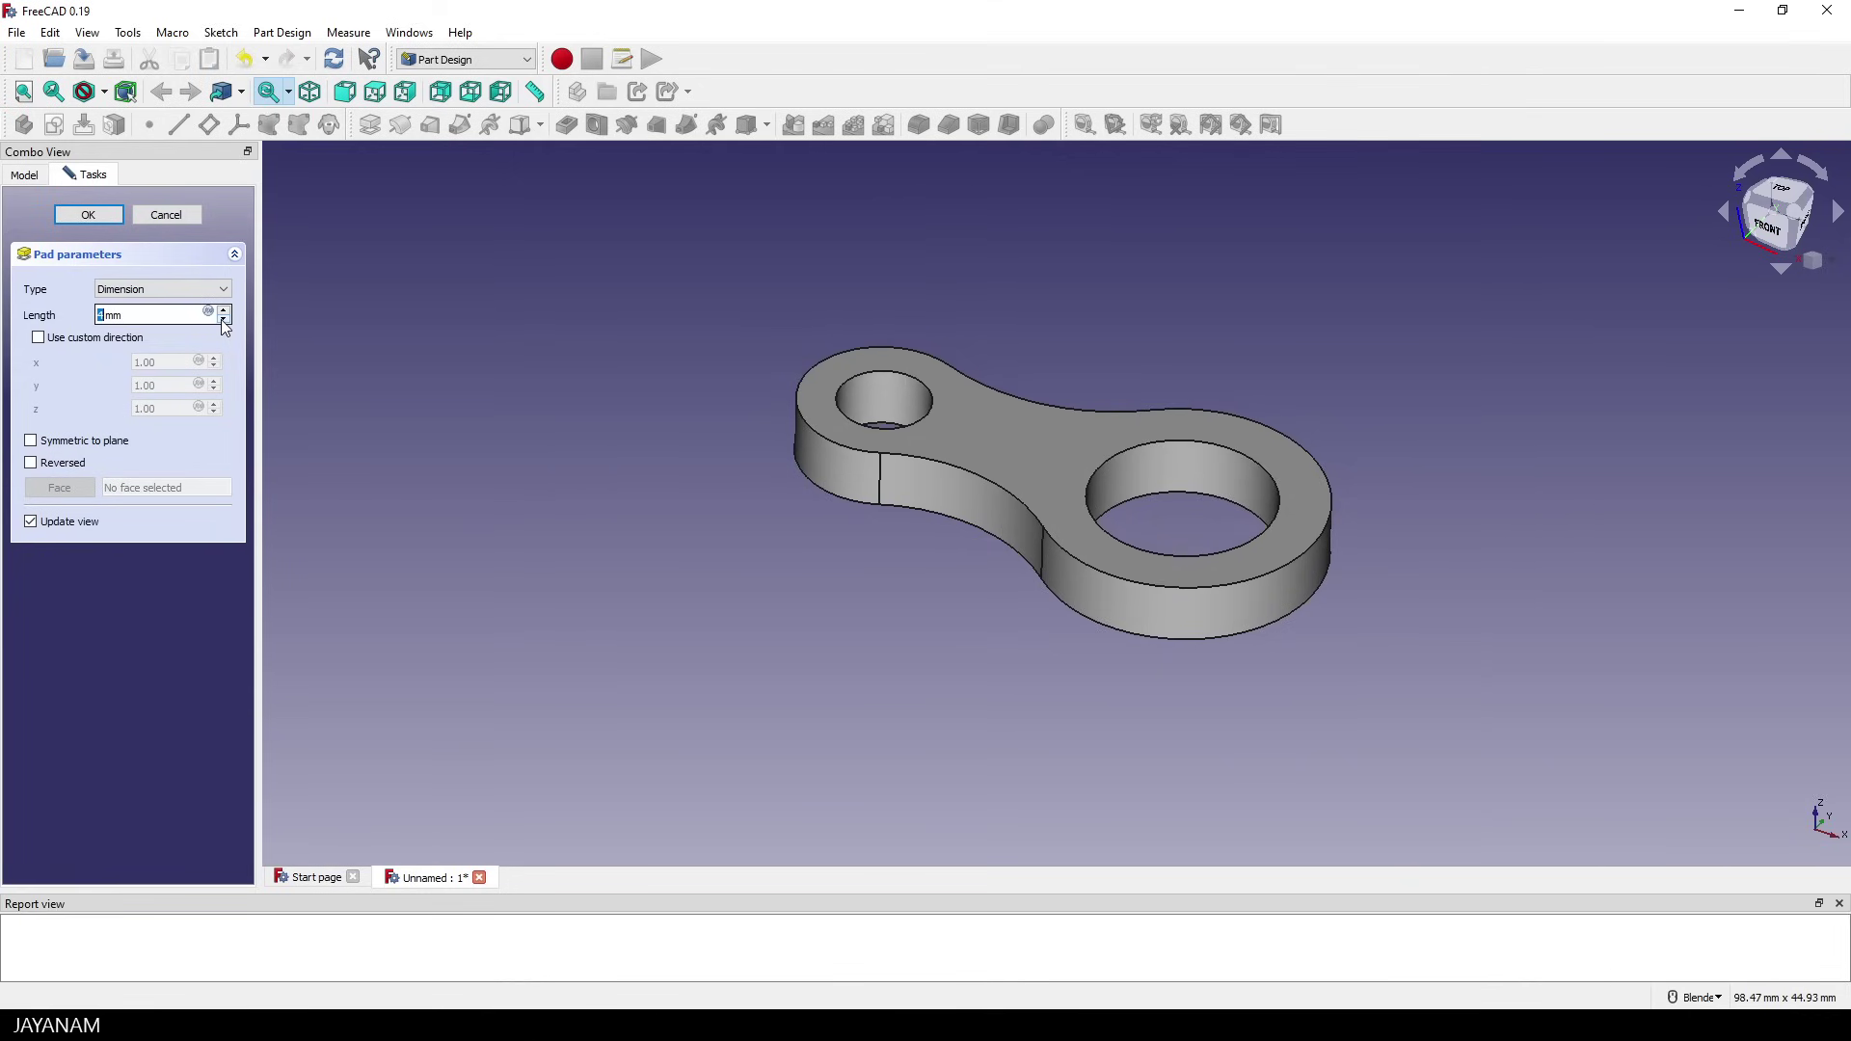
middle_click_drag(1034, 432, 934, 443, "shift")
middle_click_drag(1219, 364, 1326, 414)
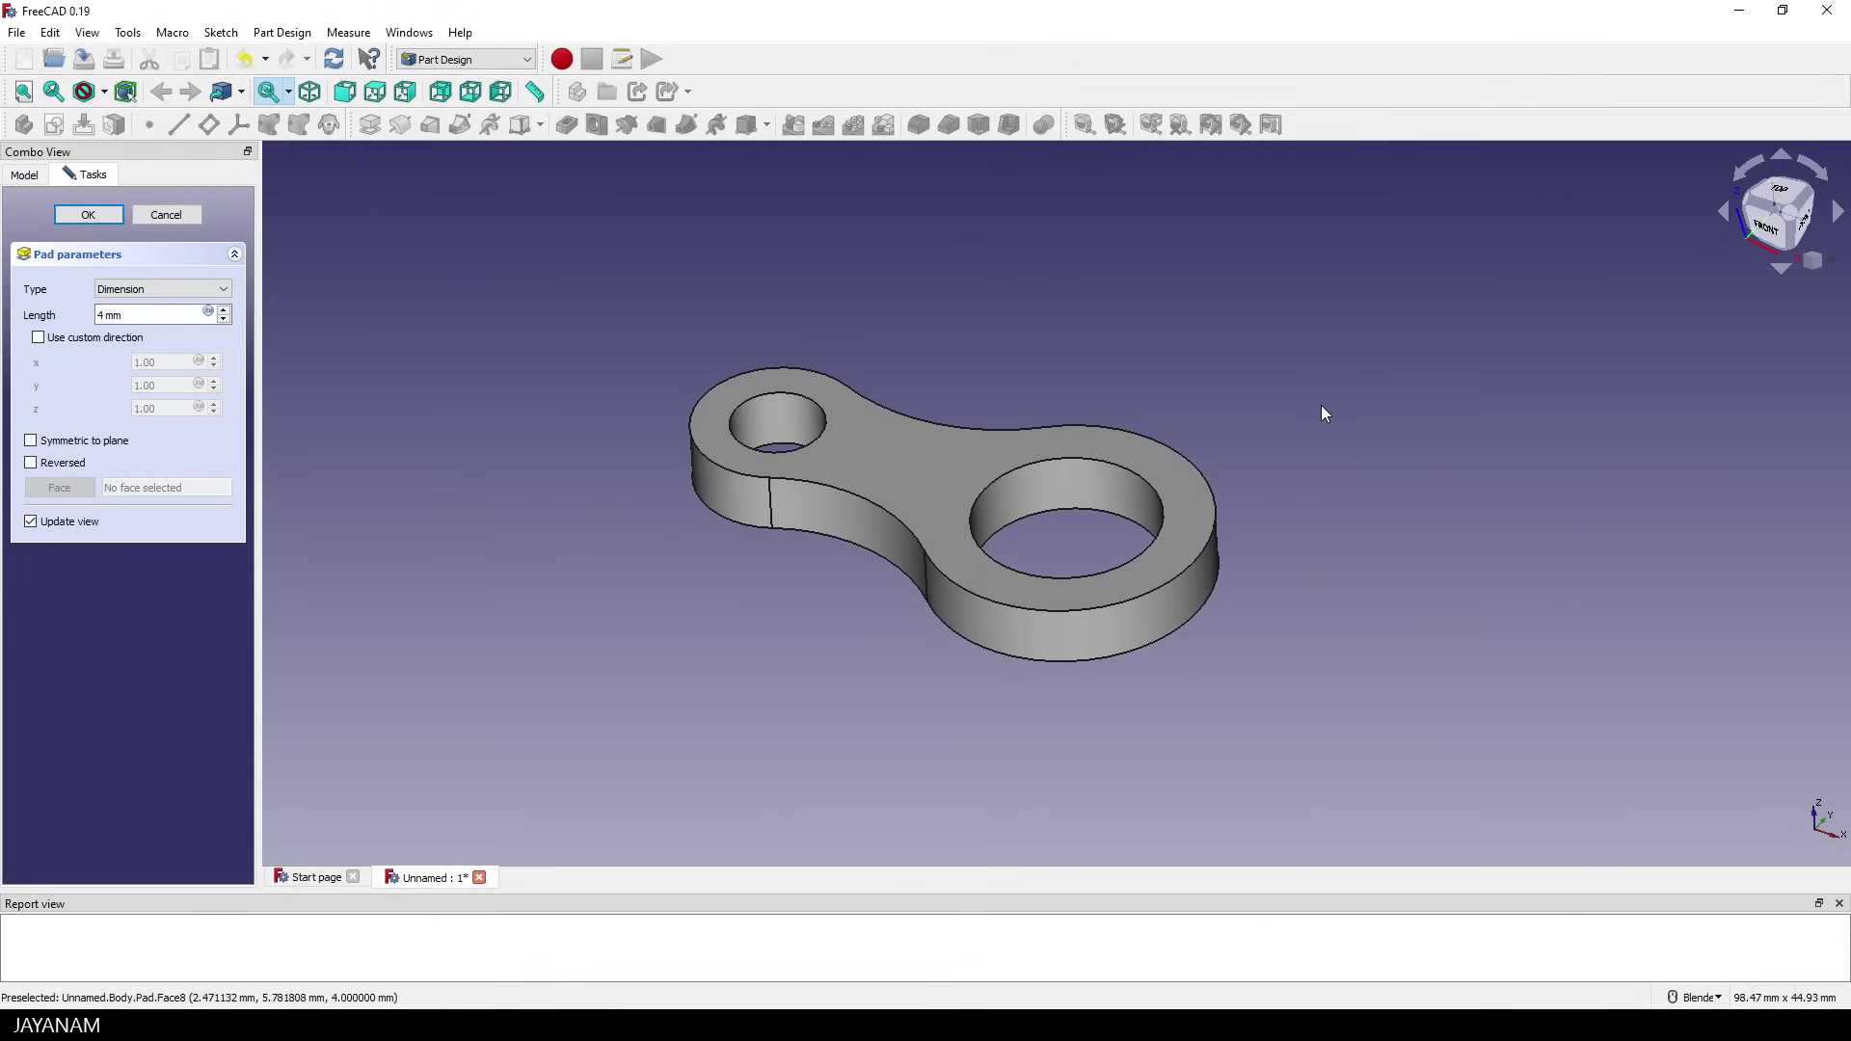
left_click(774, 427)
left_click(1082, 501, "ctrl")
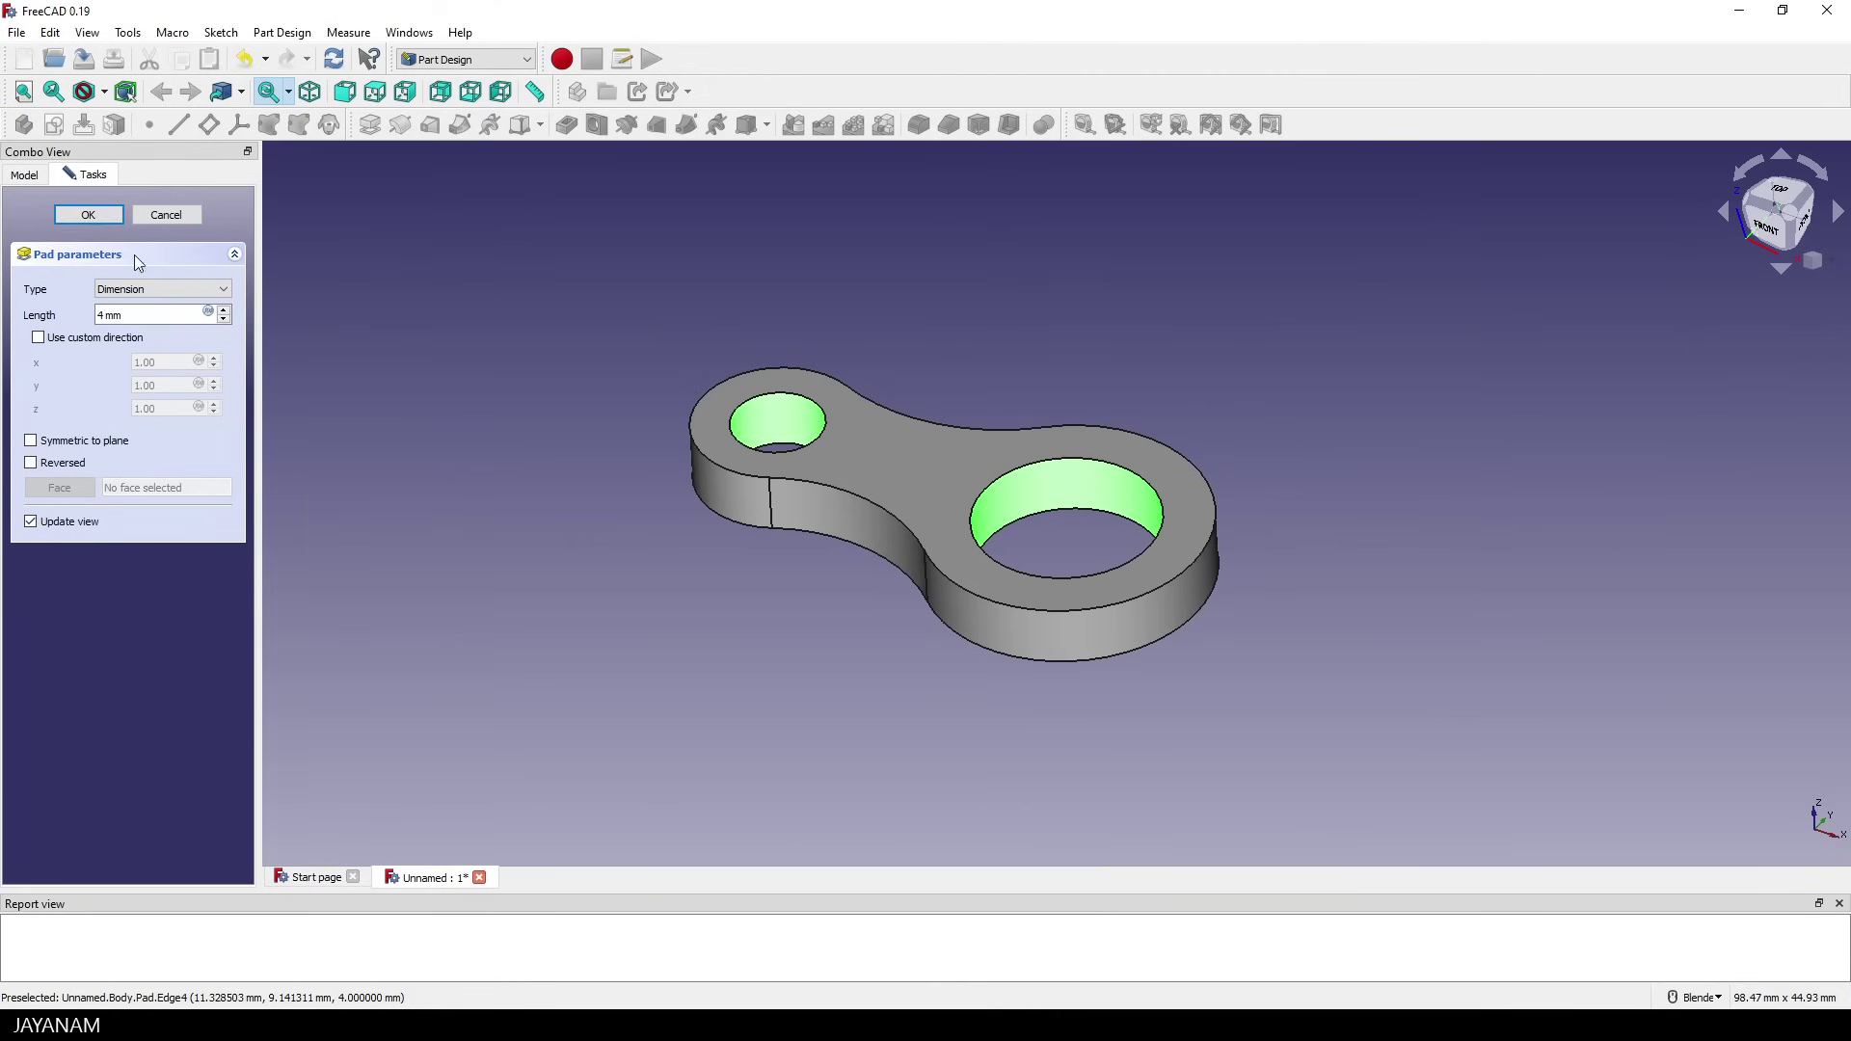
- Accept the 4 mm pad, then fillet the small and large hole faces at 0.6 mm radius
left_click(101, 218)
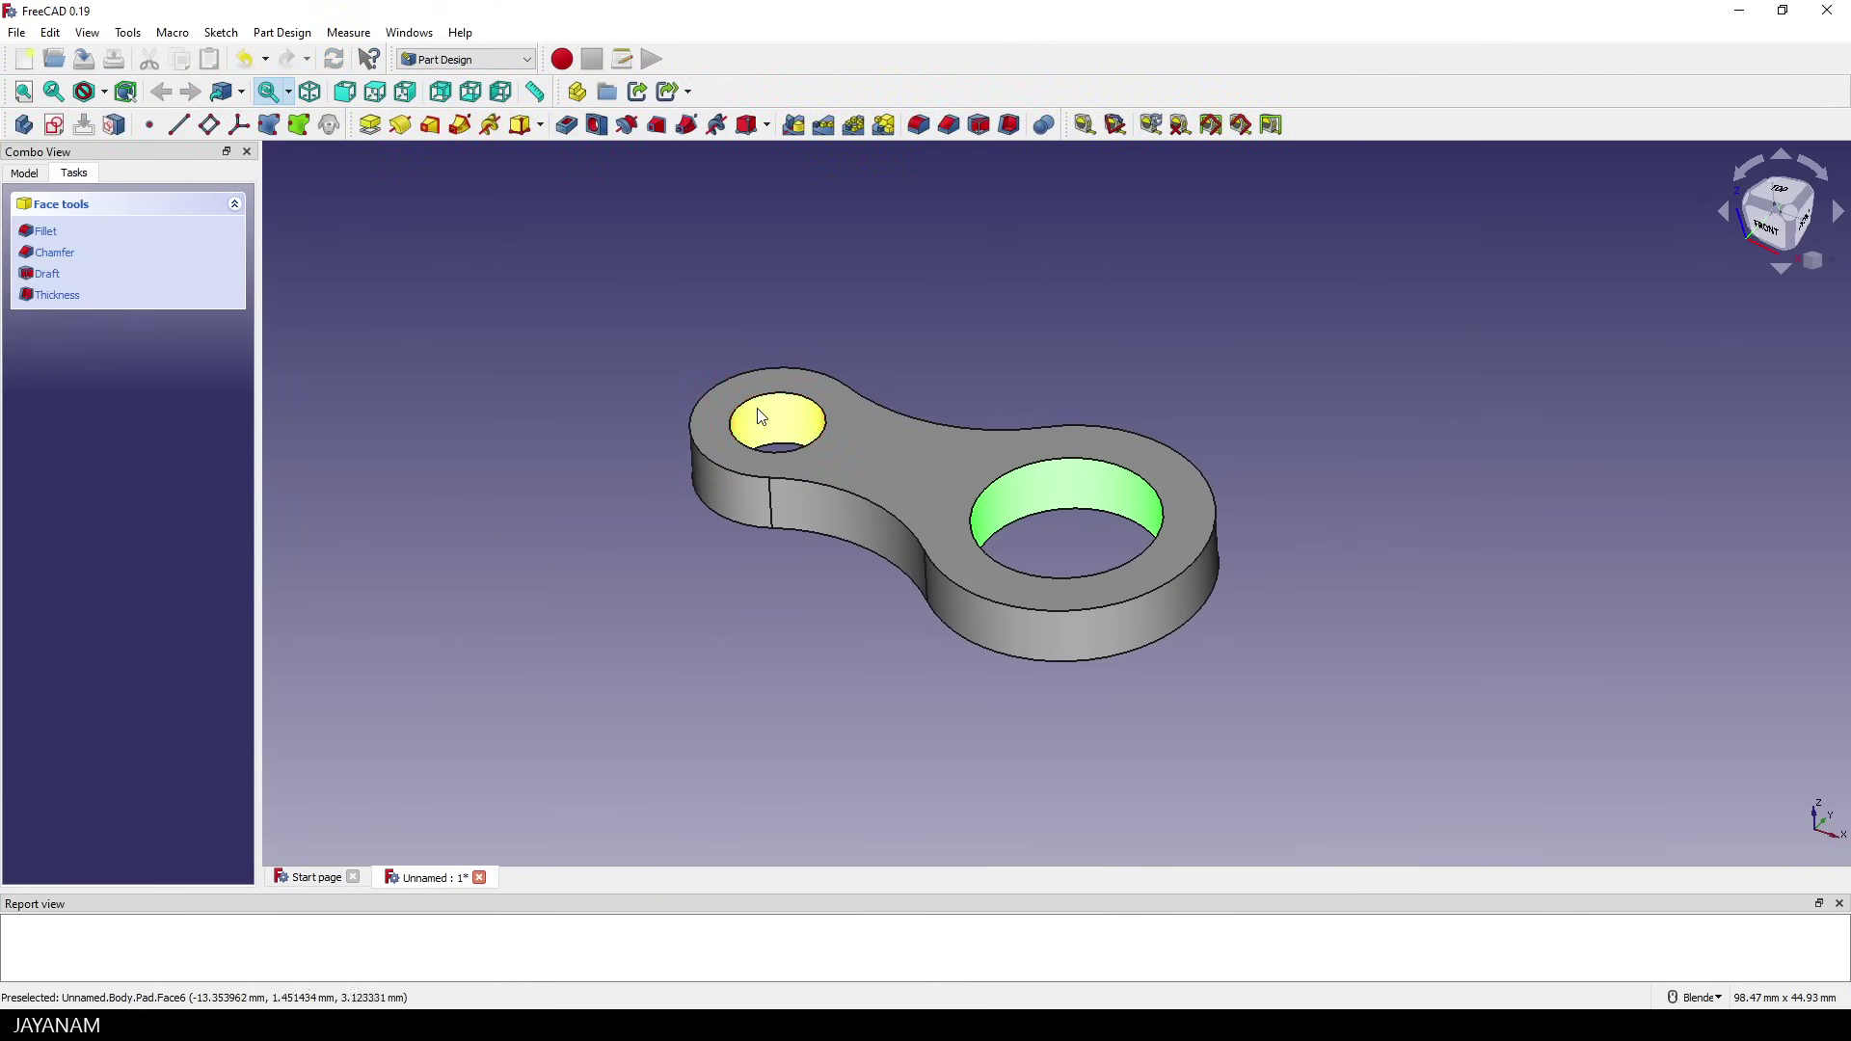
left_click(53, 241)
left_click(125, 539)
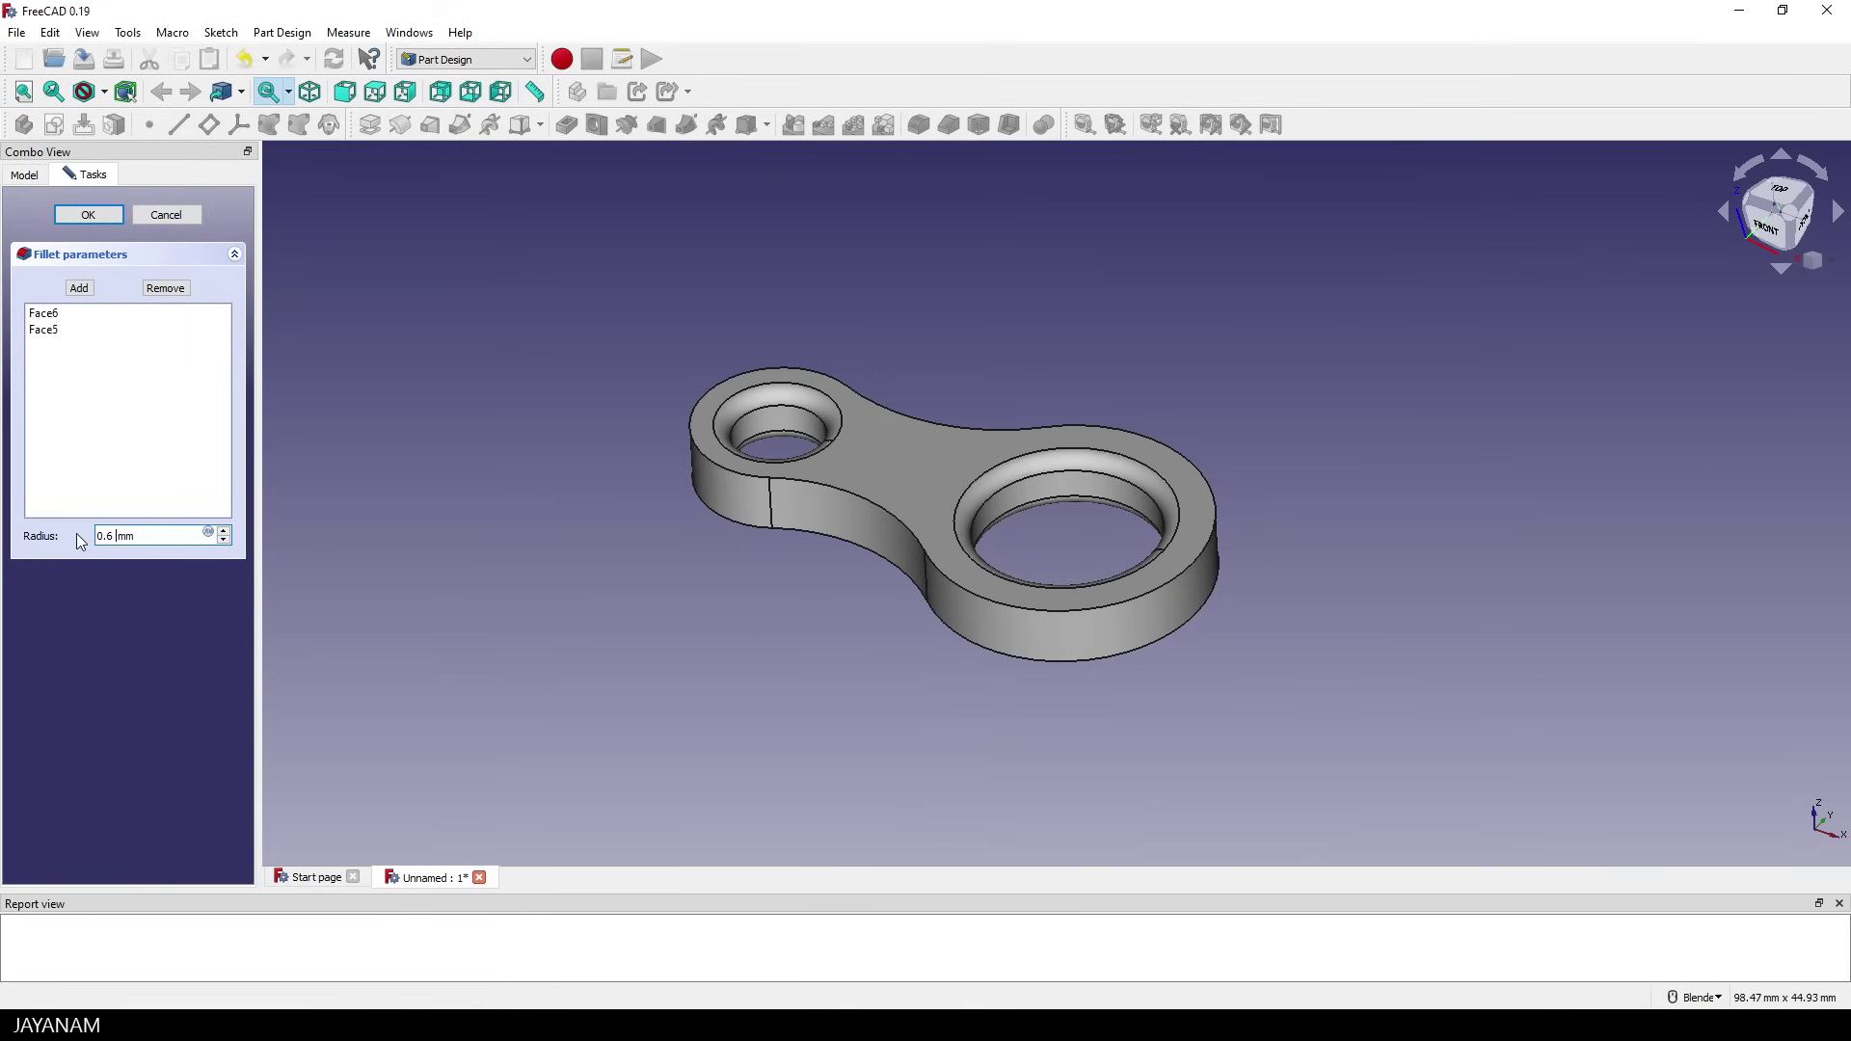
type("0.6")
key("Return")
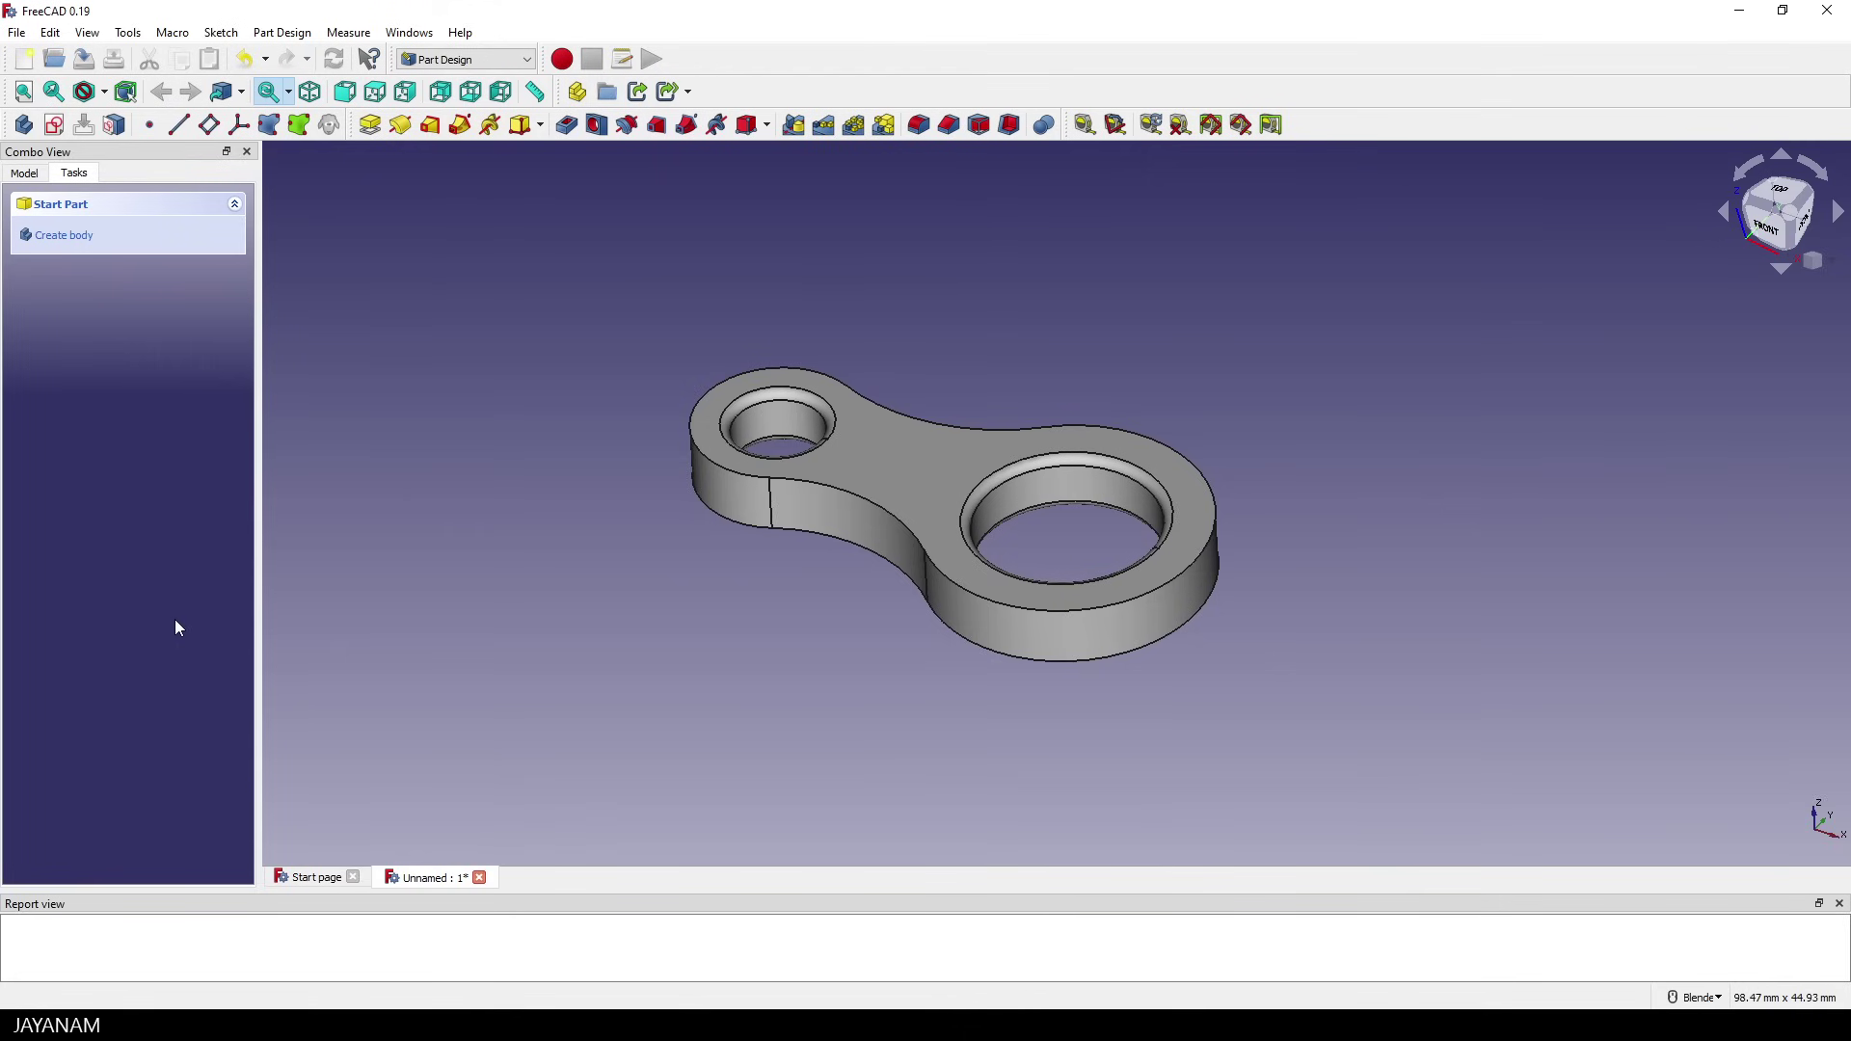
middle_click_drag(1306, 347, 1338, 351)
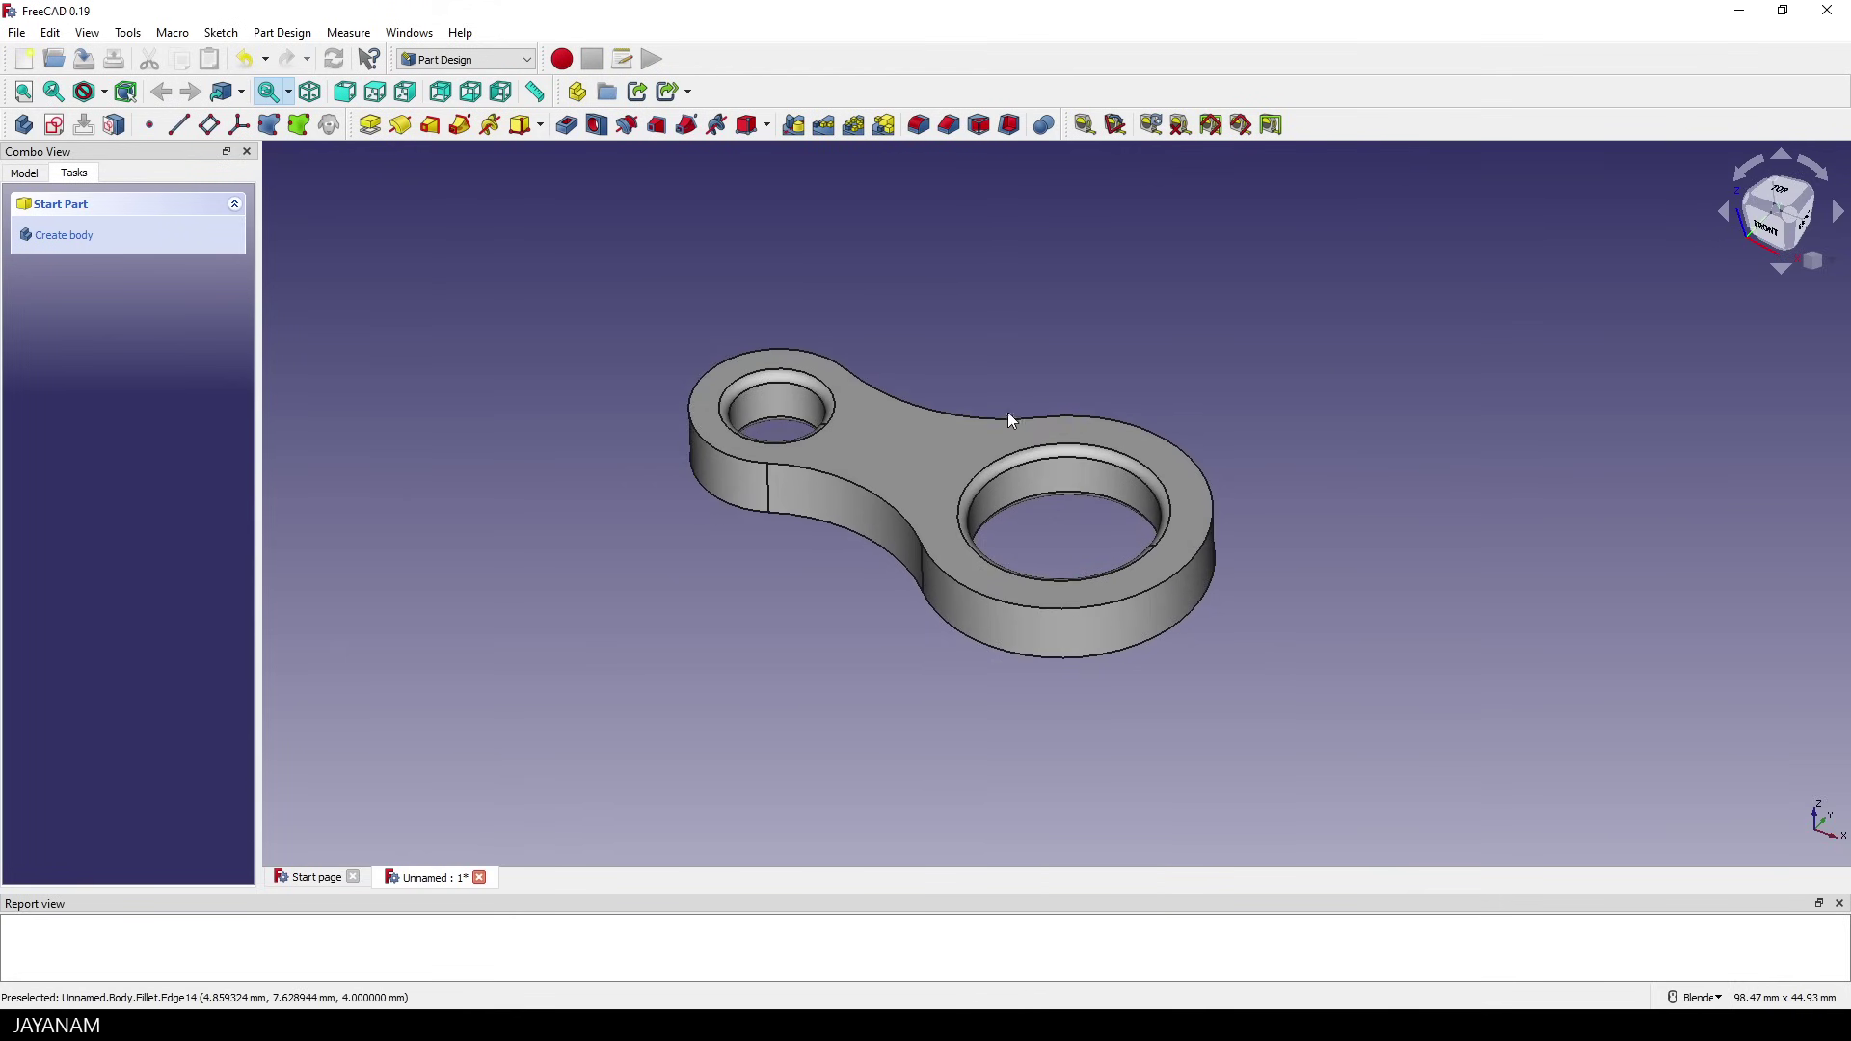
middle_click_drag(1018, 424, 1044, 416, "shift")
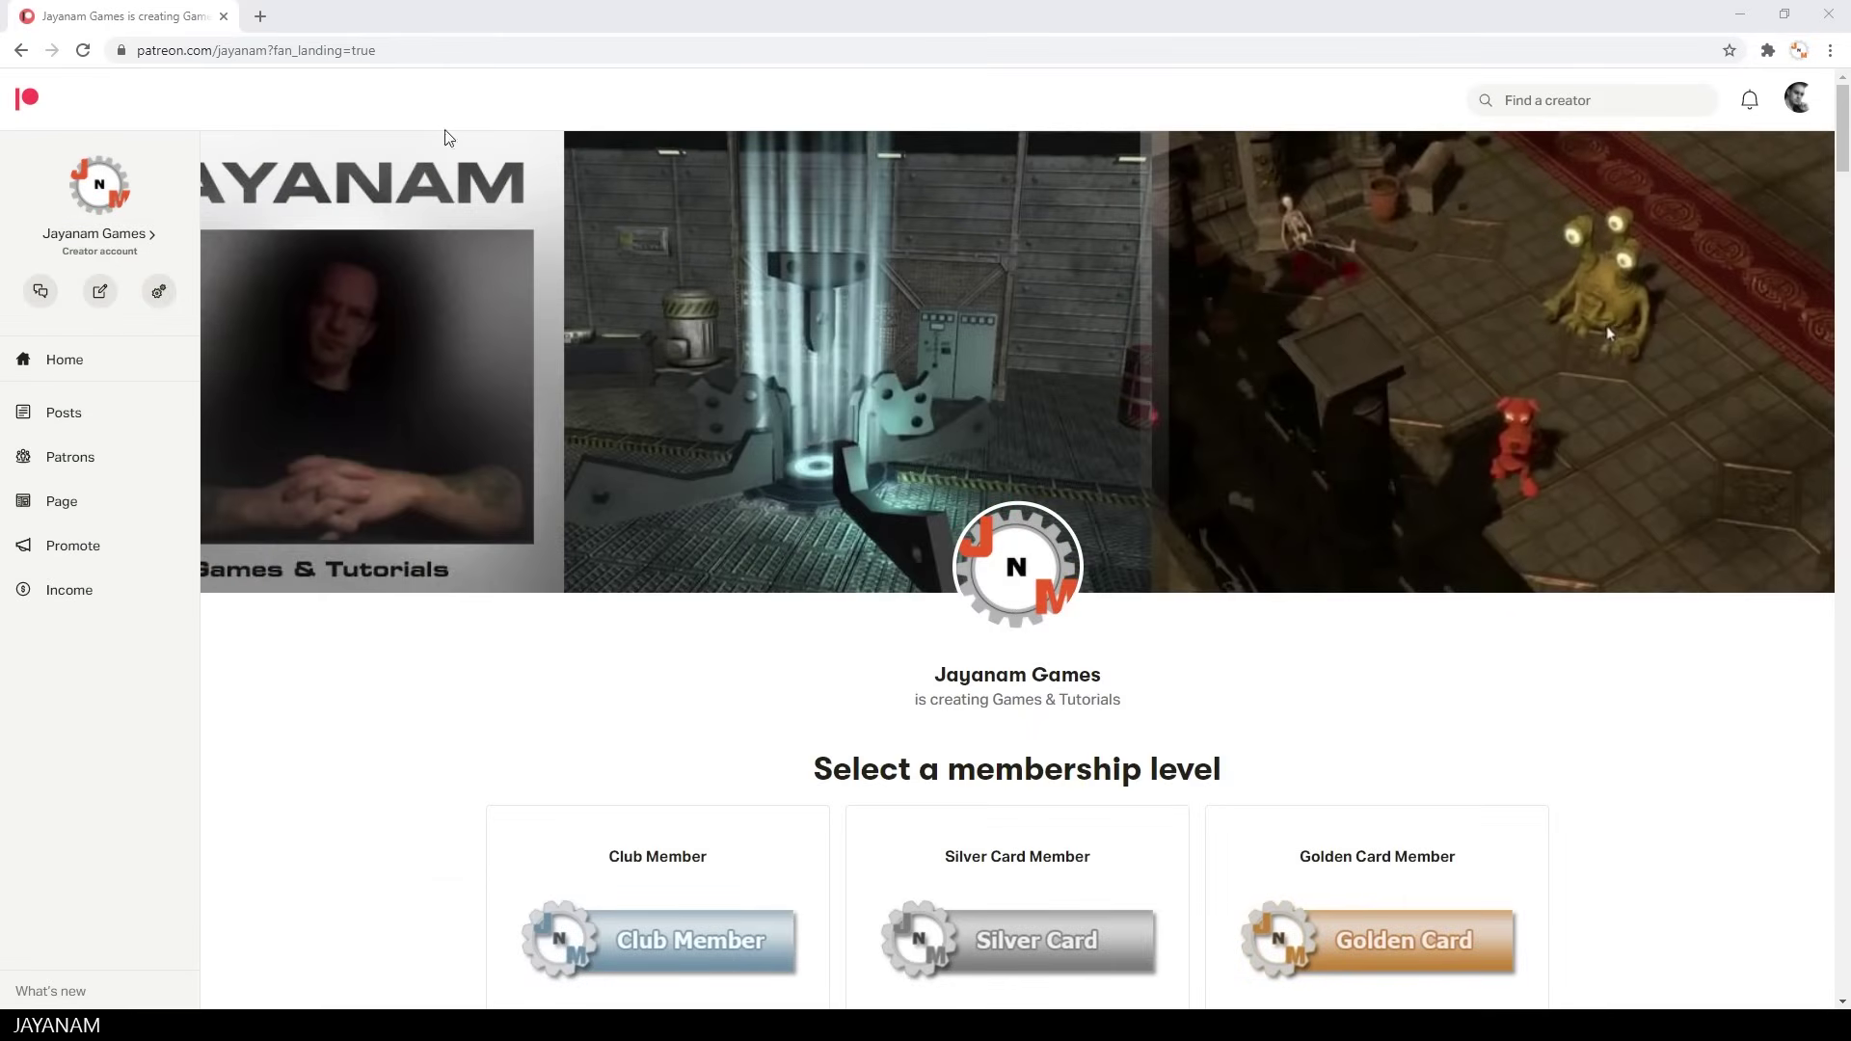
- Scroll through the Club €1, Silver Card €3, Golden Card €4.50 and Ruby €9 tiers
left_click(403, 58)
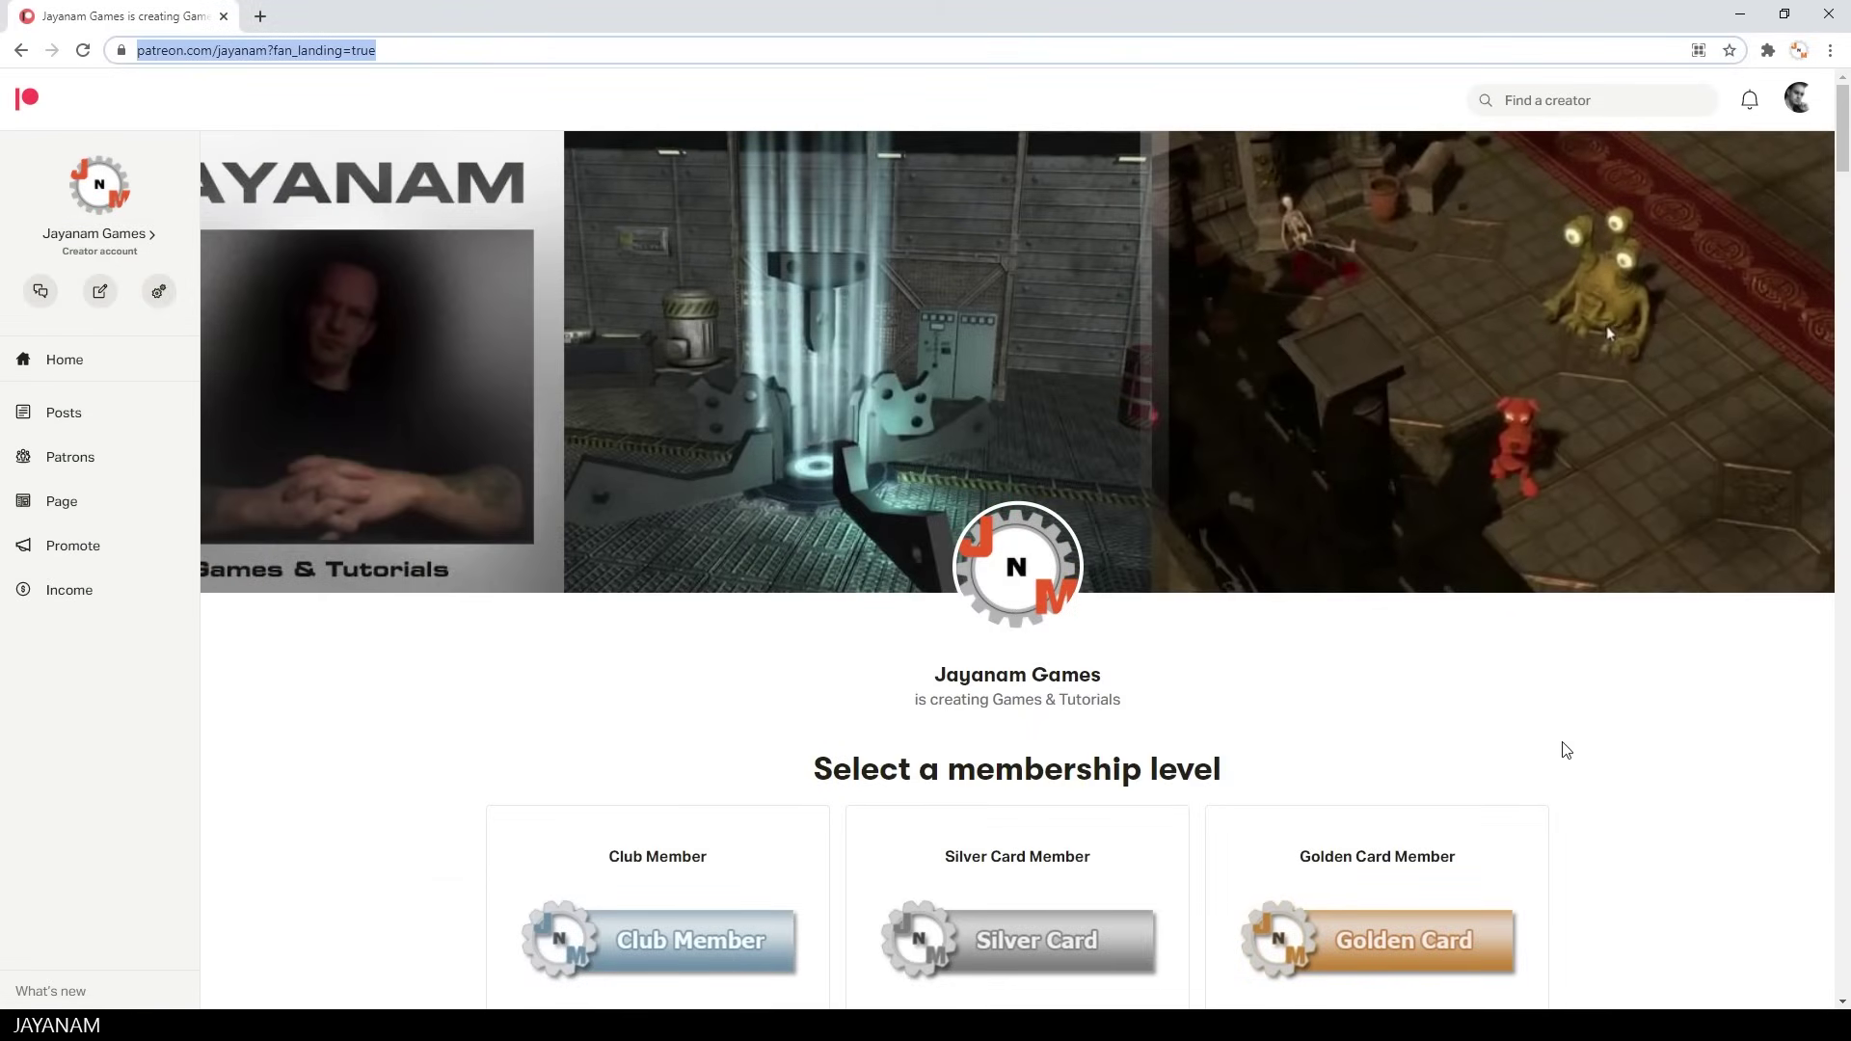
middle_click(1604, 696)
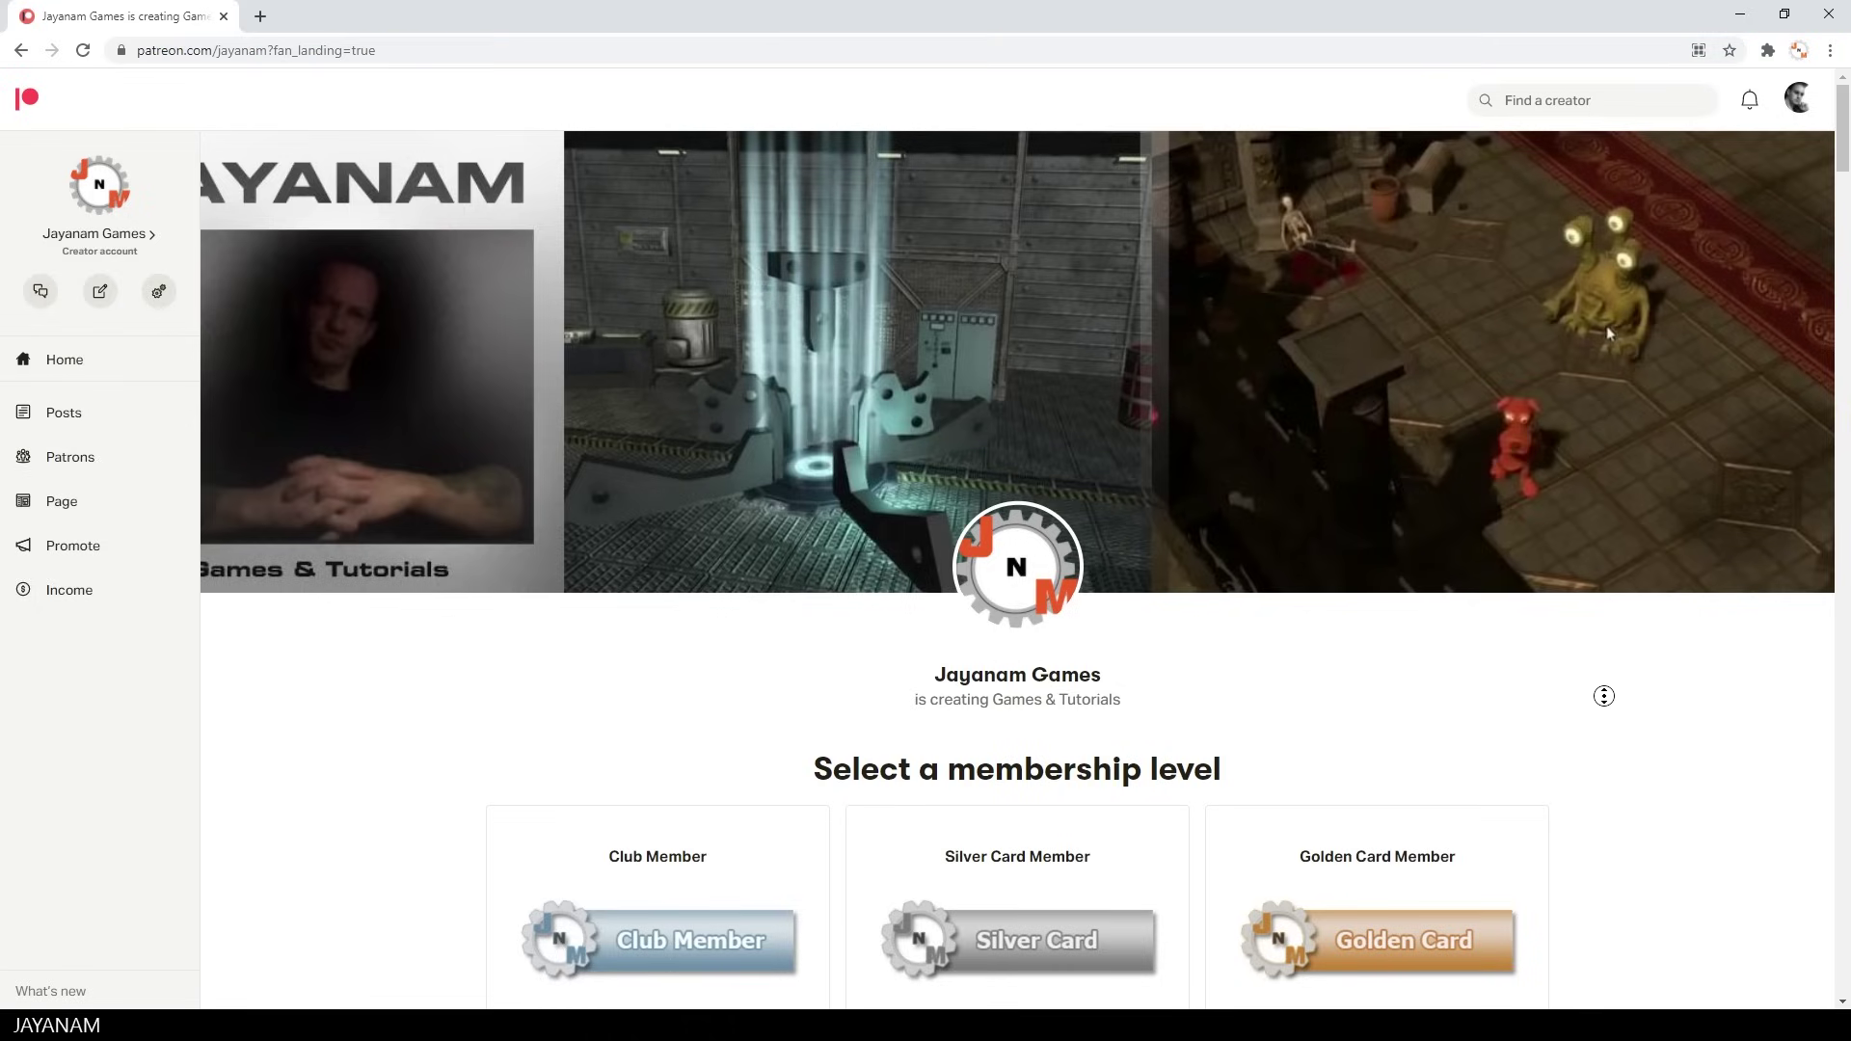
scroll(1612, 739, "down", 1)
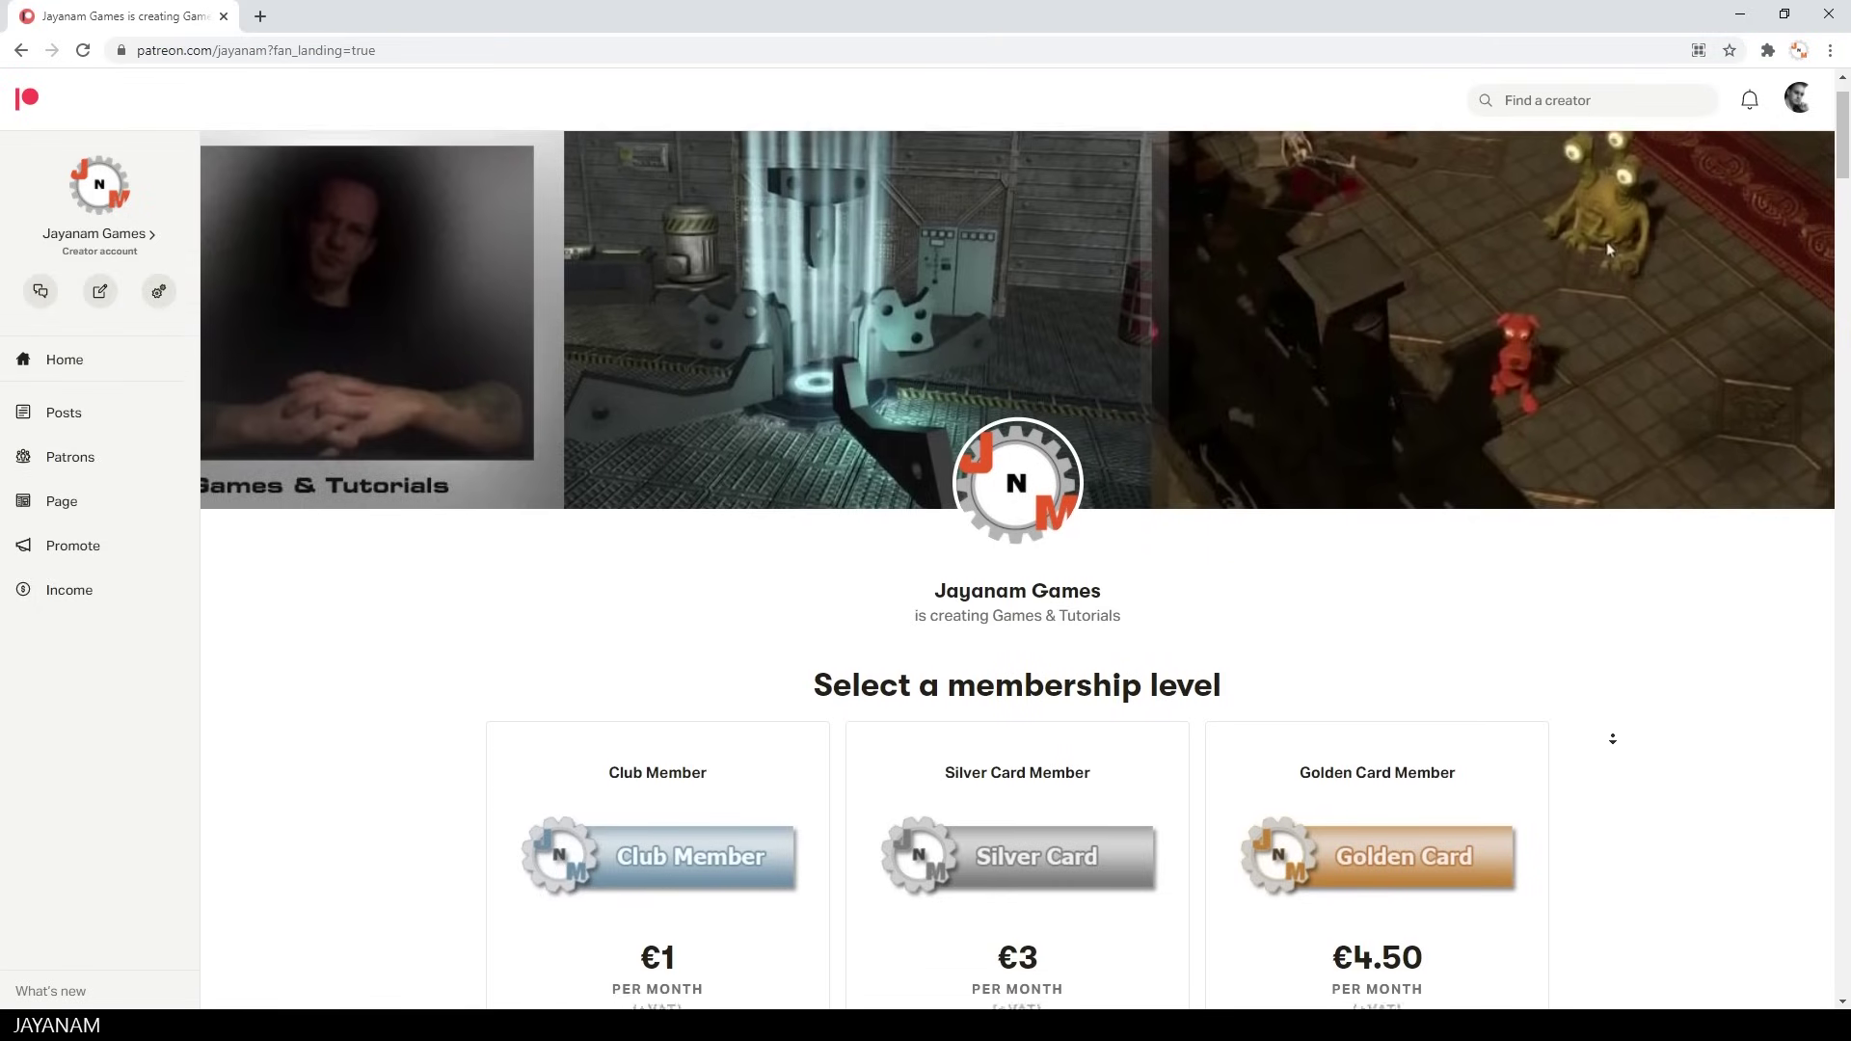
scroll(1612, 739, "down", 2)
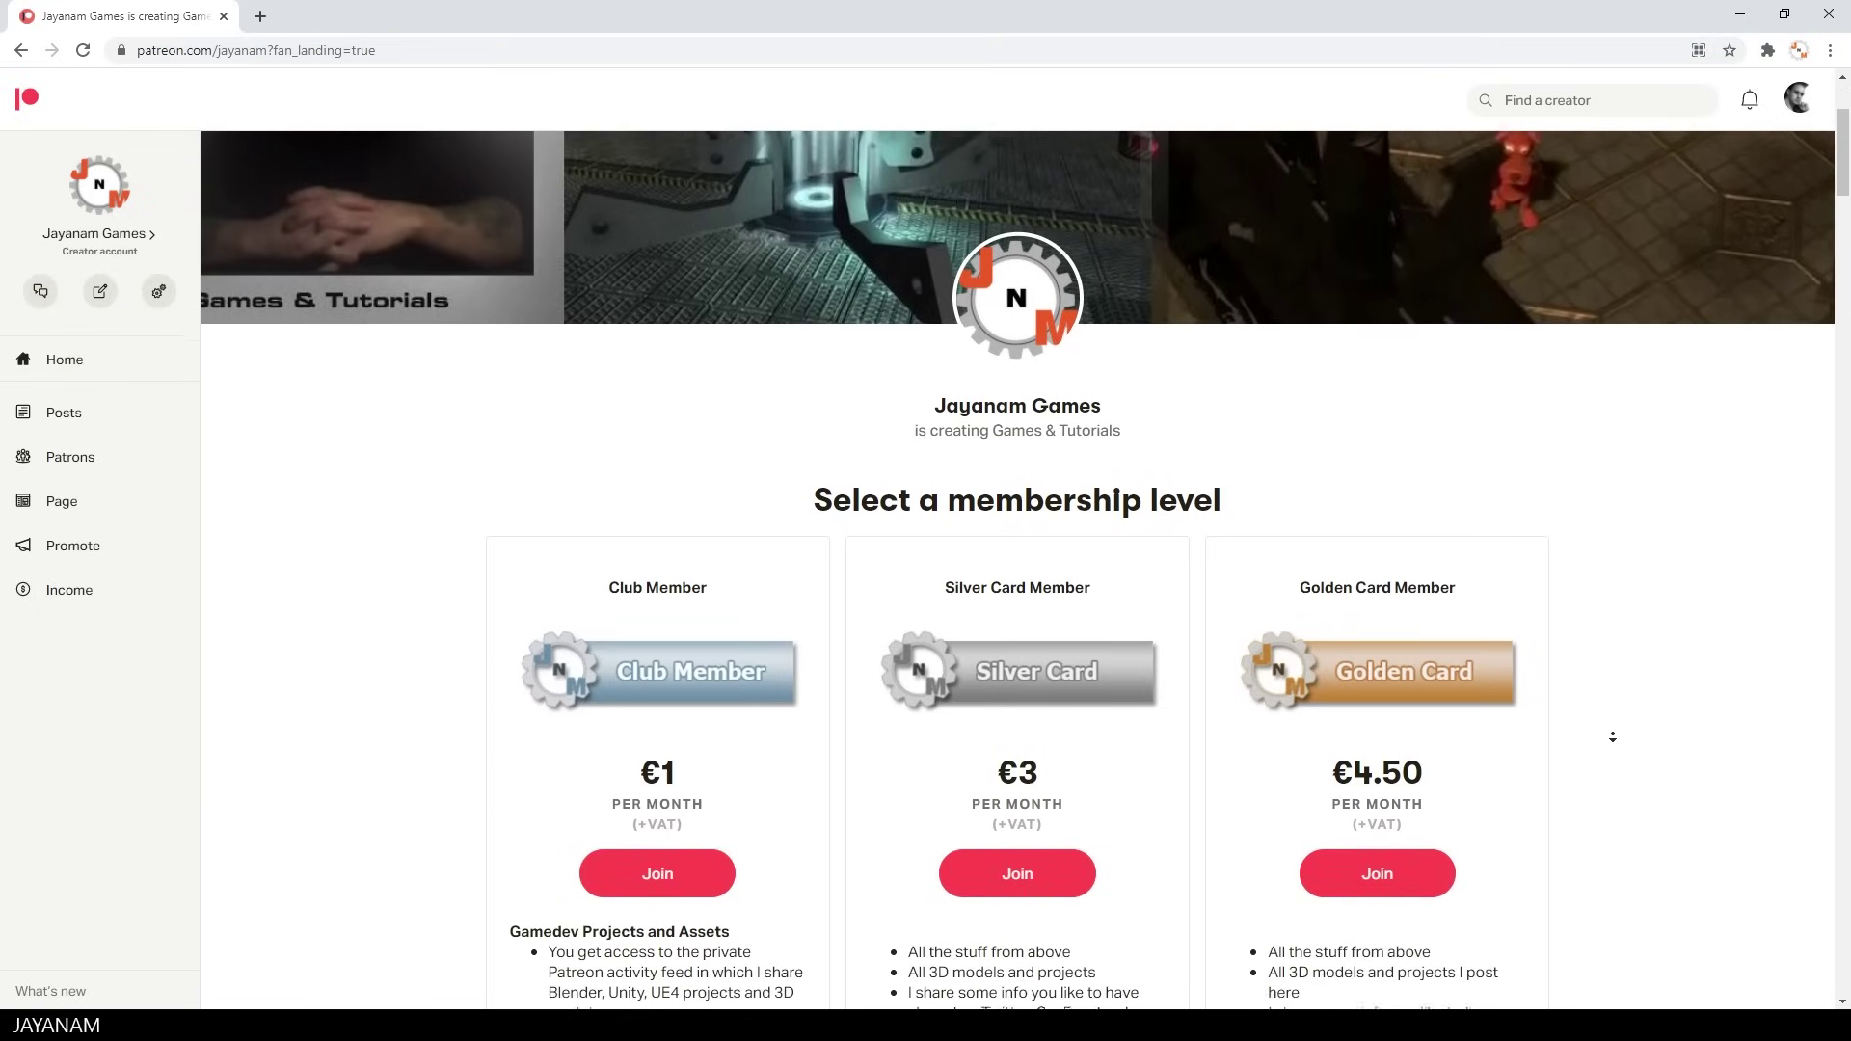
scroll(1612, 737, "down", 2)
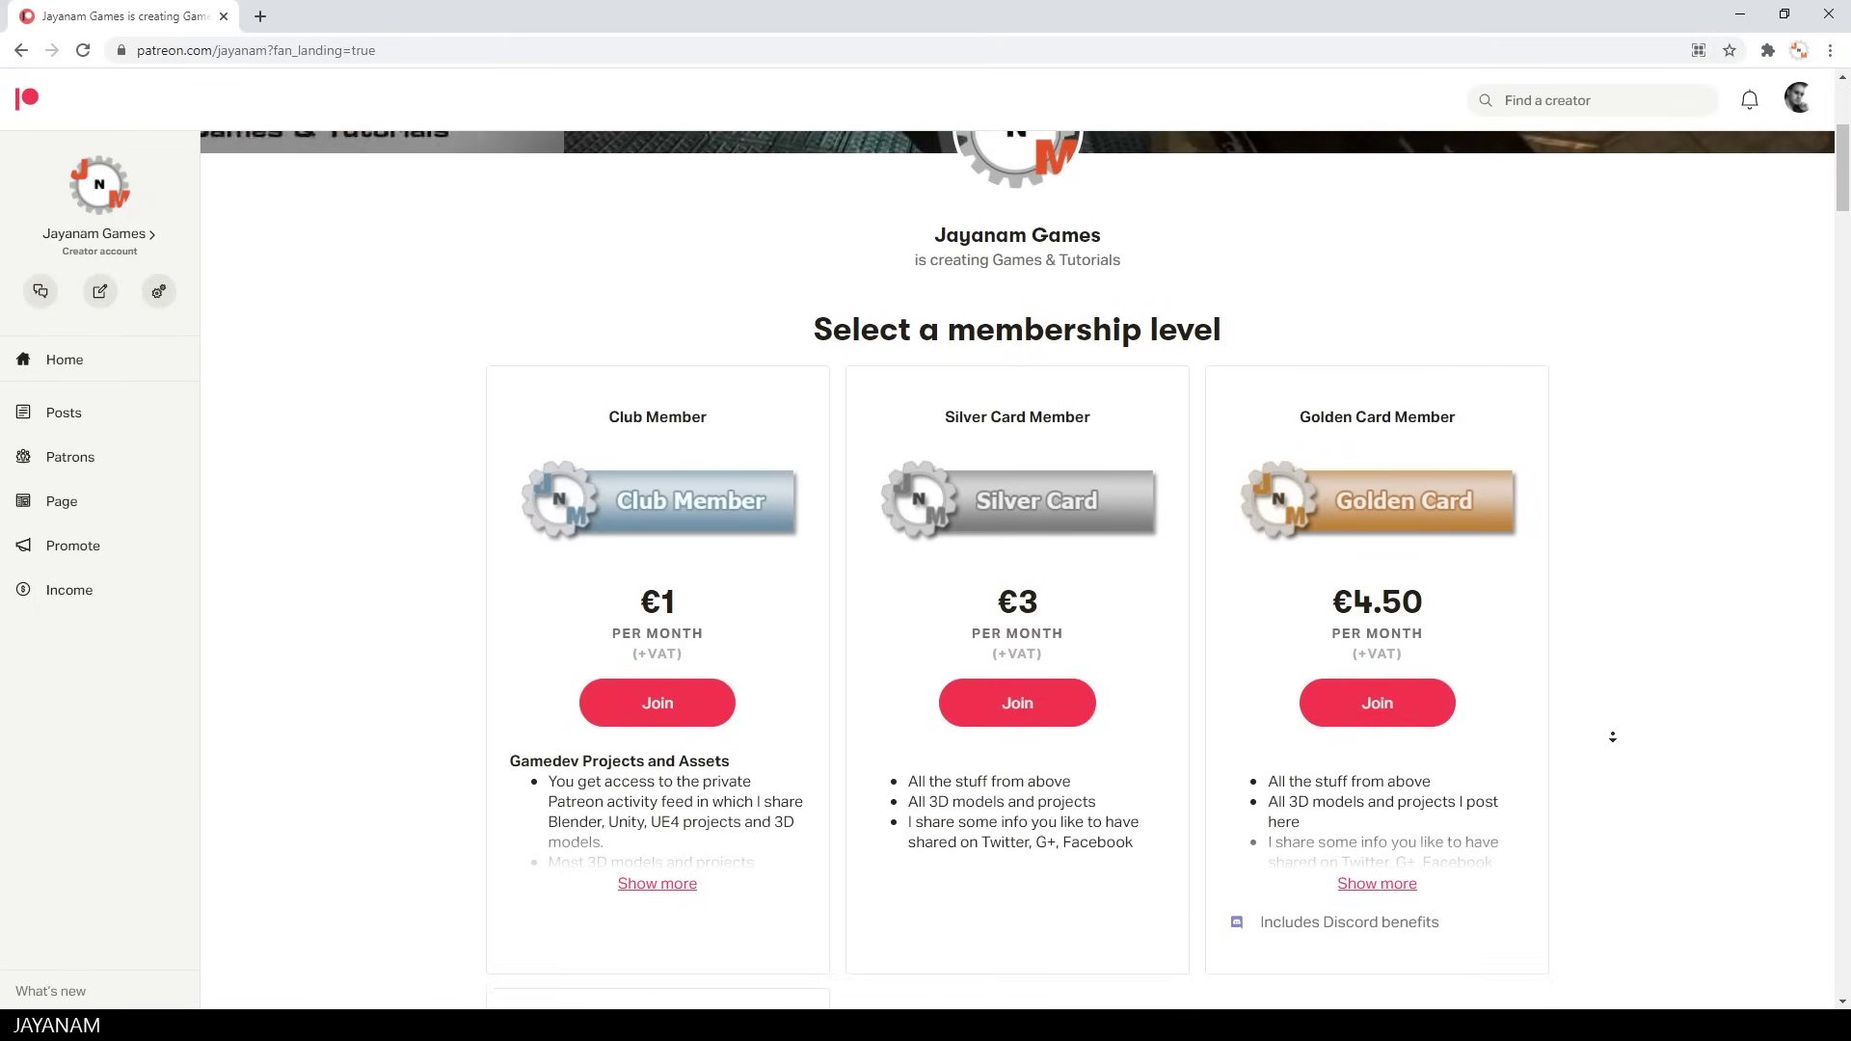
scroll(1612, 737, "down", 2)
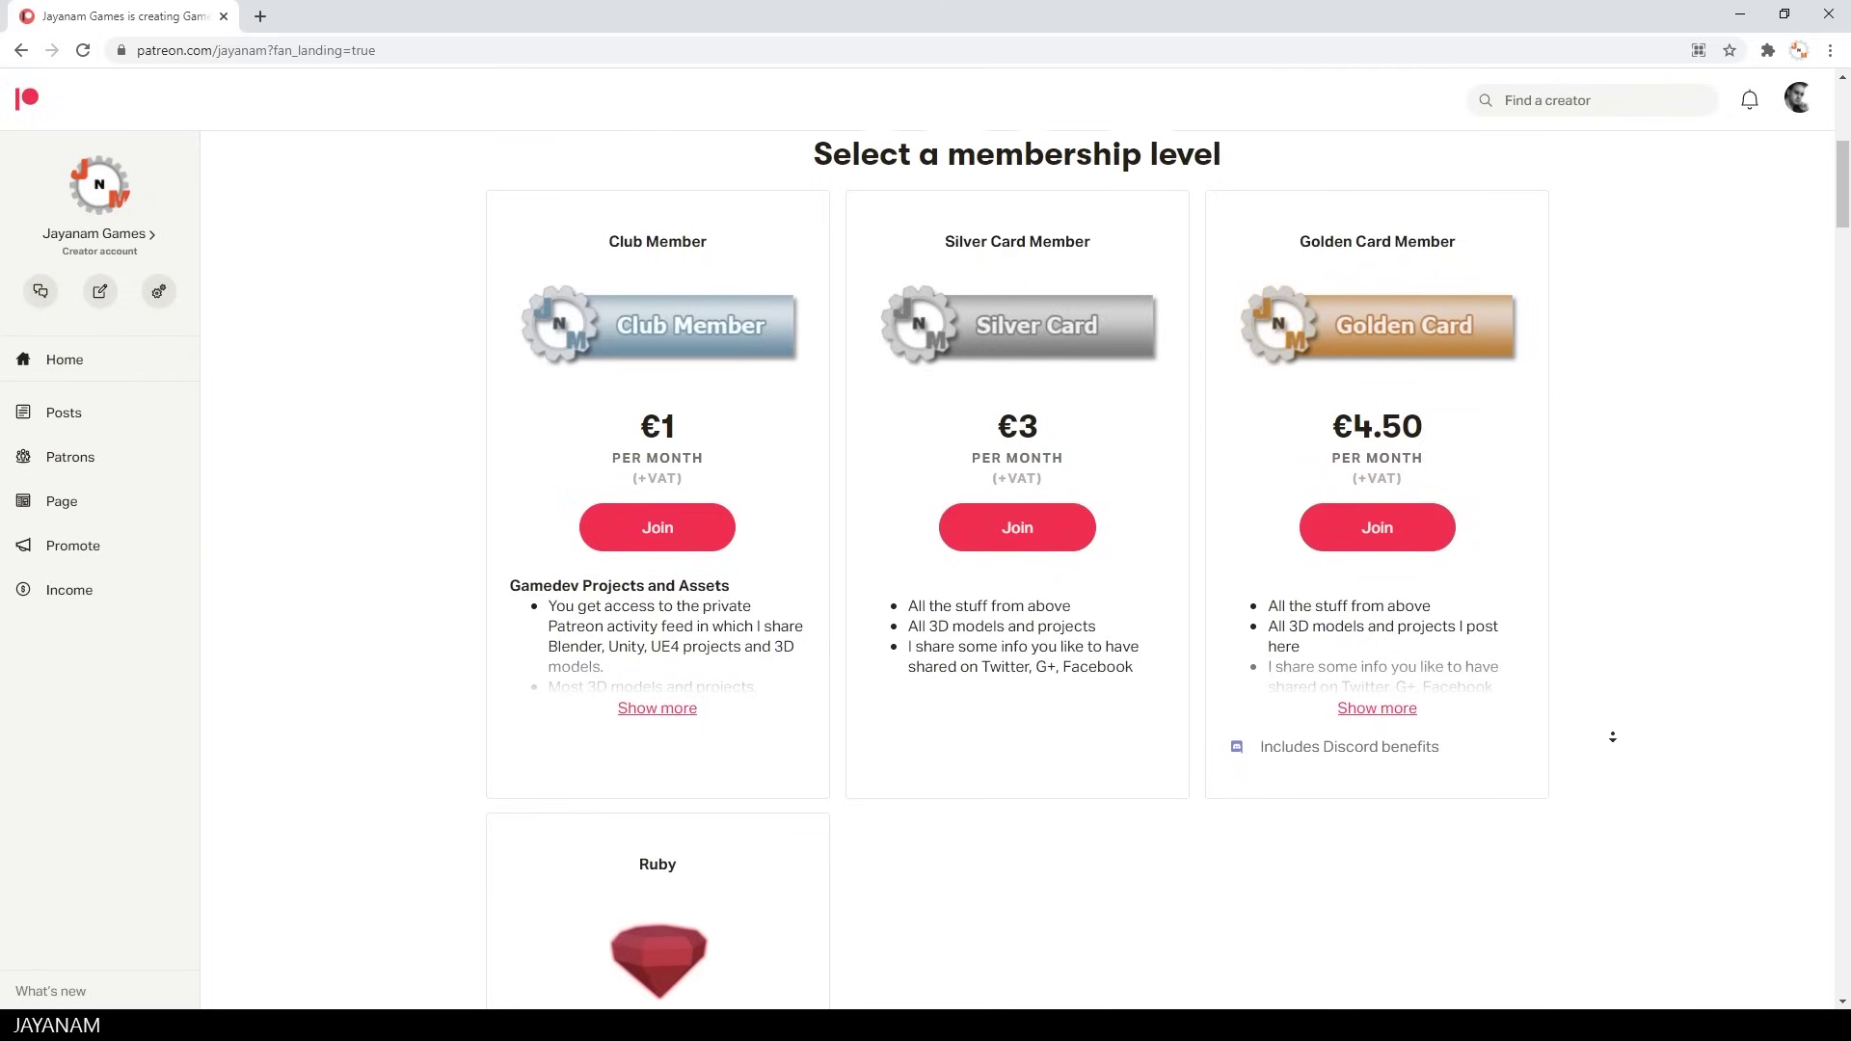
scroll(1613, 737, "down", 2)
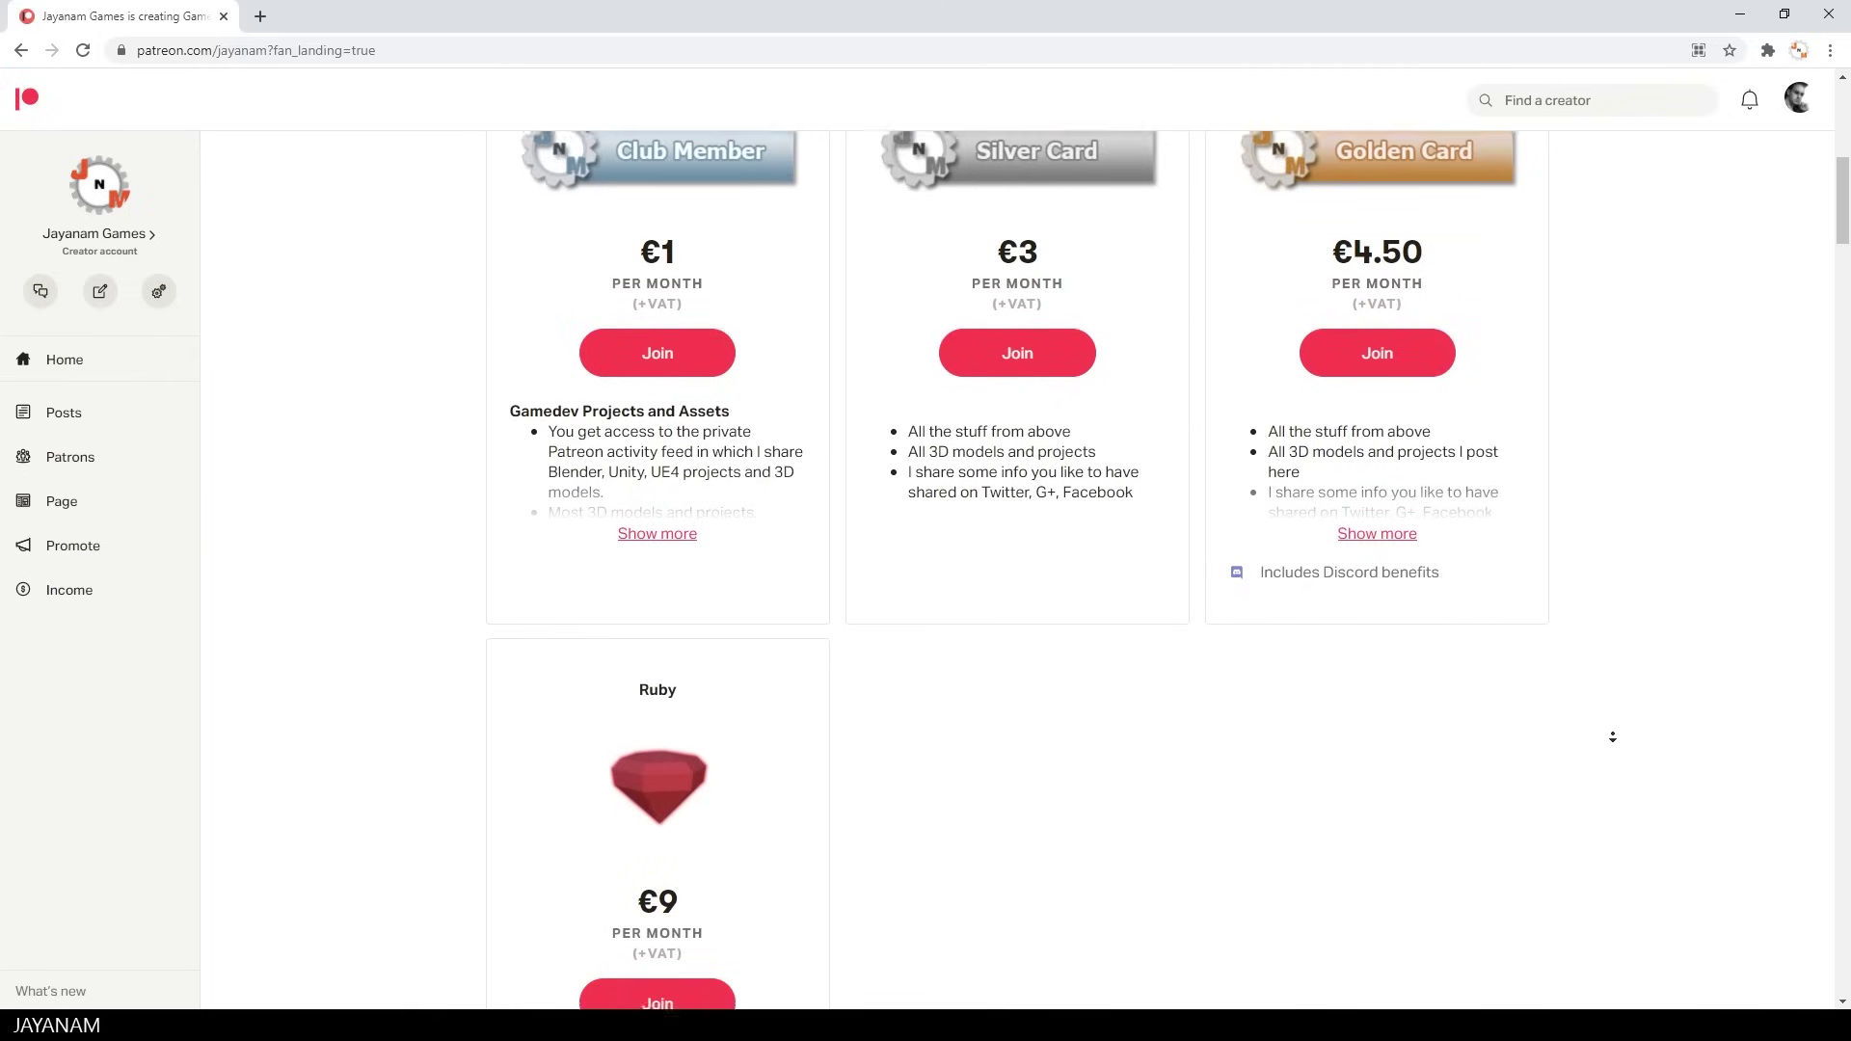
scroll(1612, 737, "down", 2)
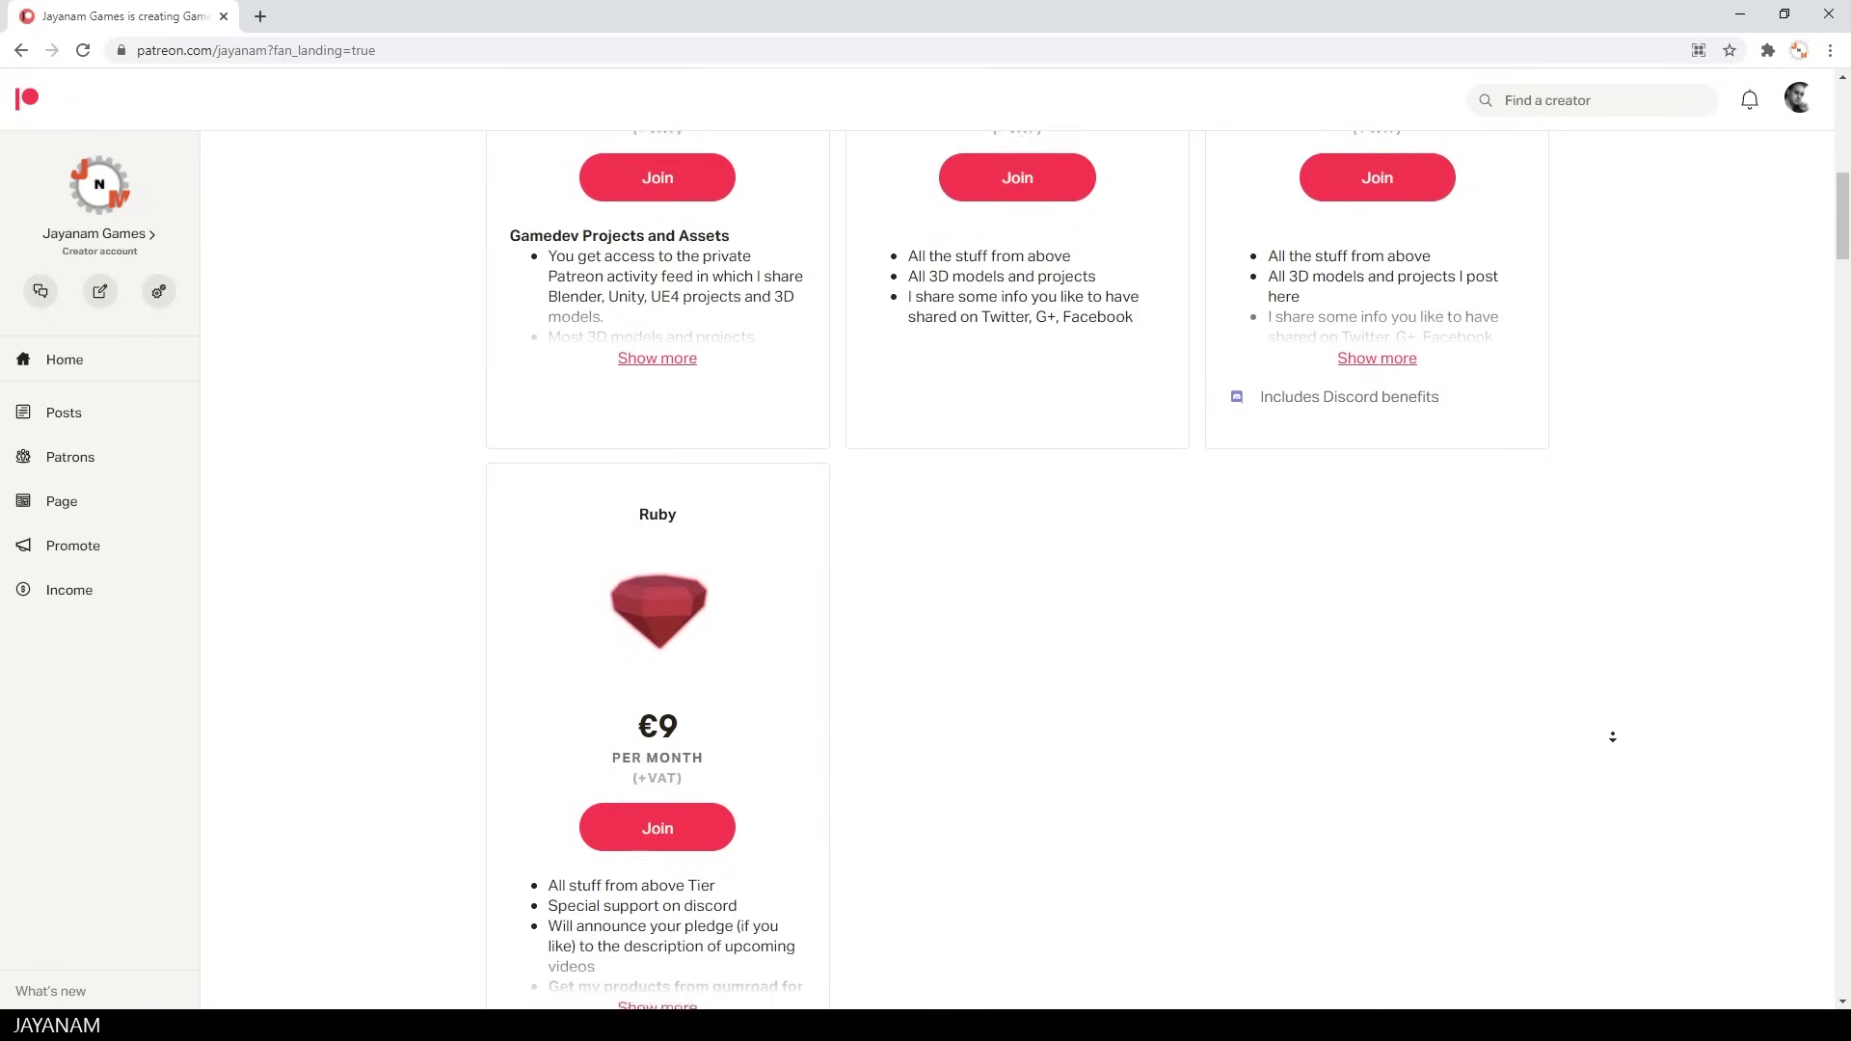
scroll(1612, 737, "down", 1)
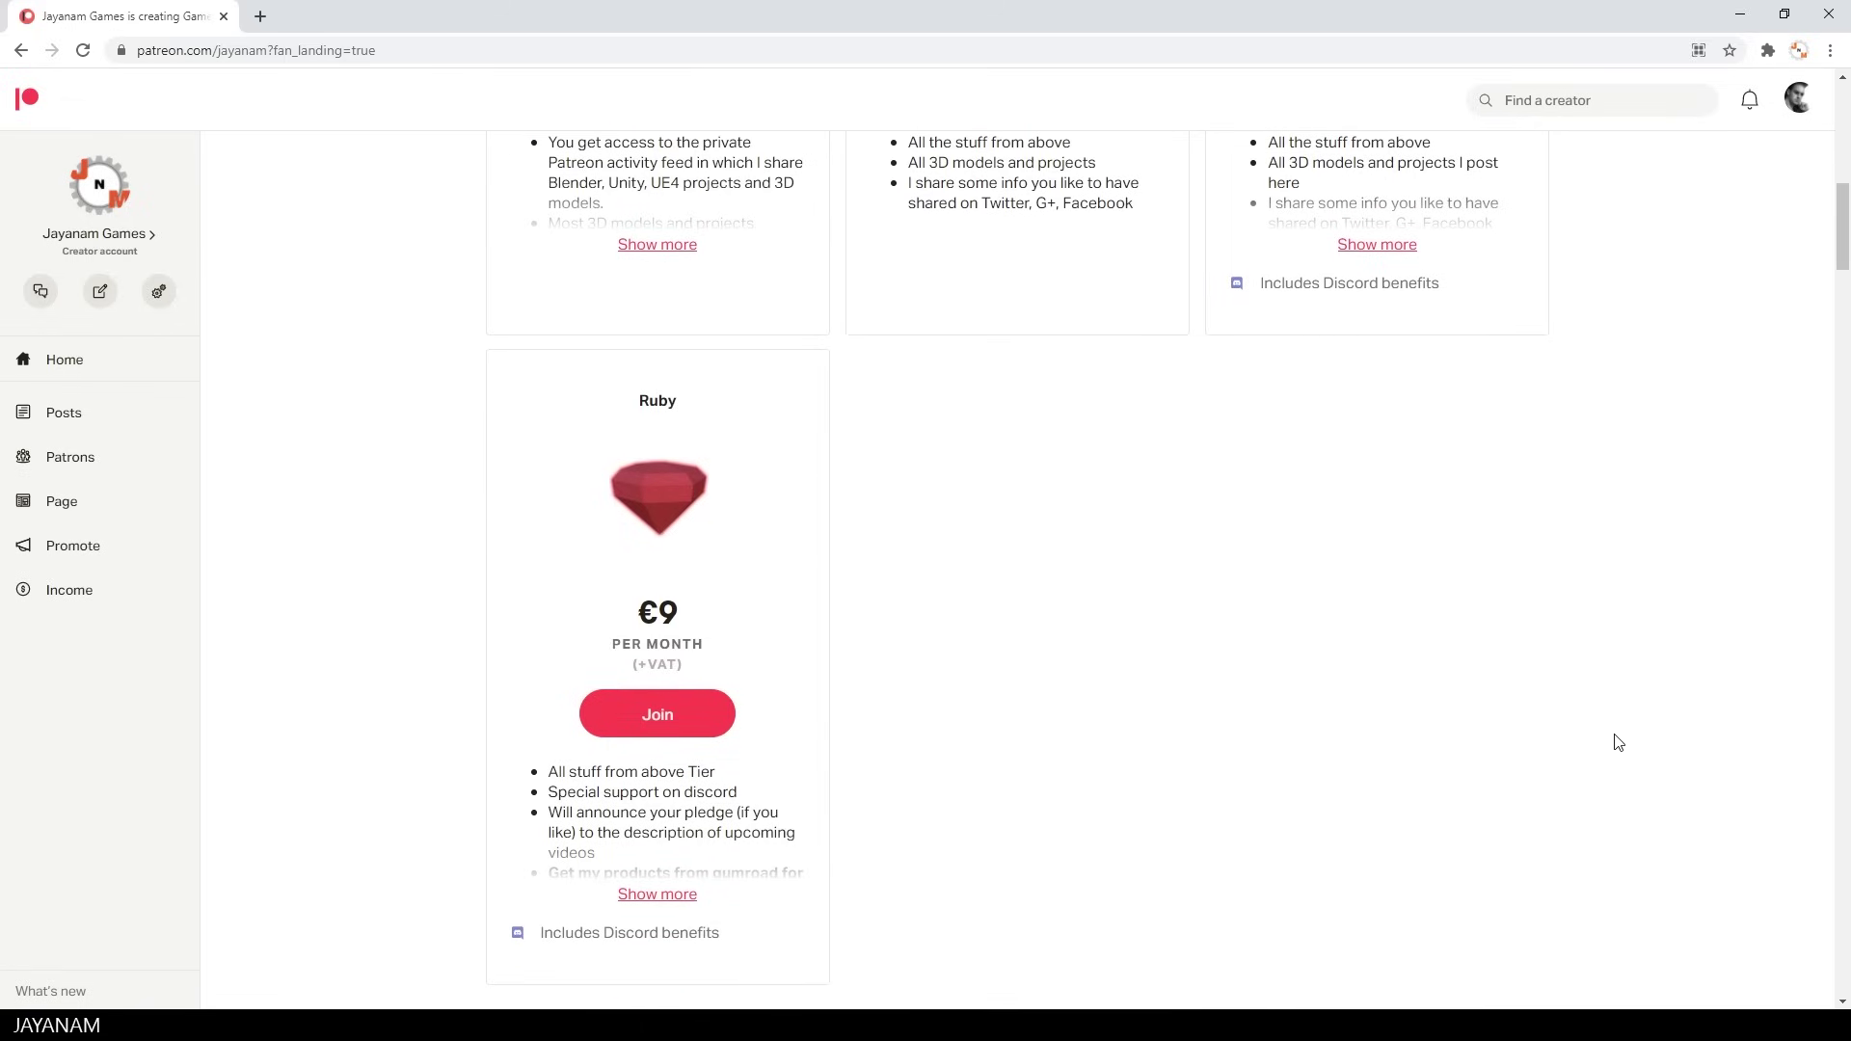